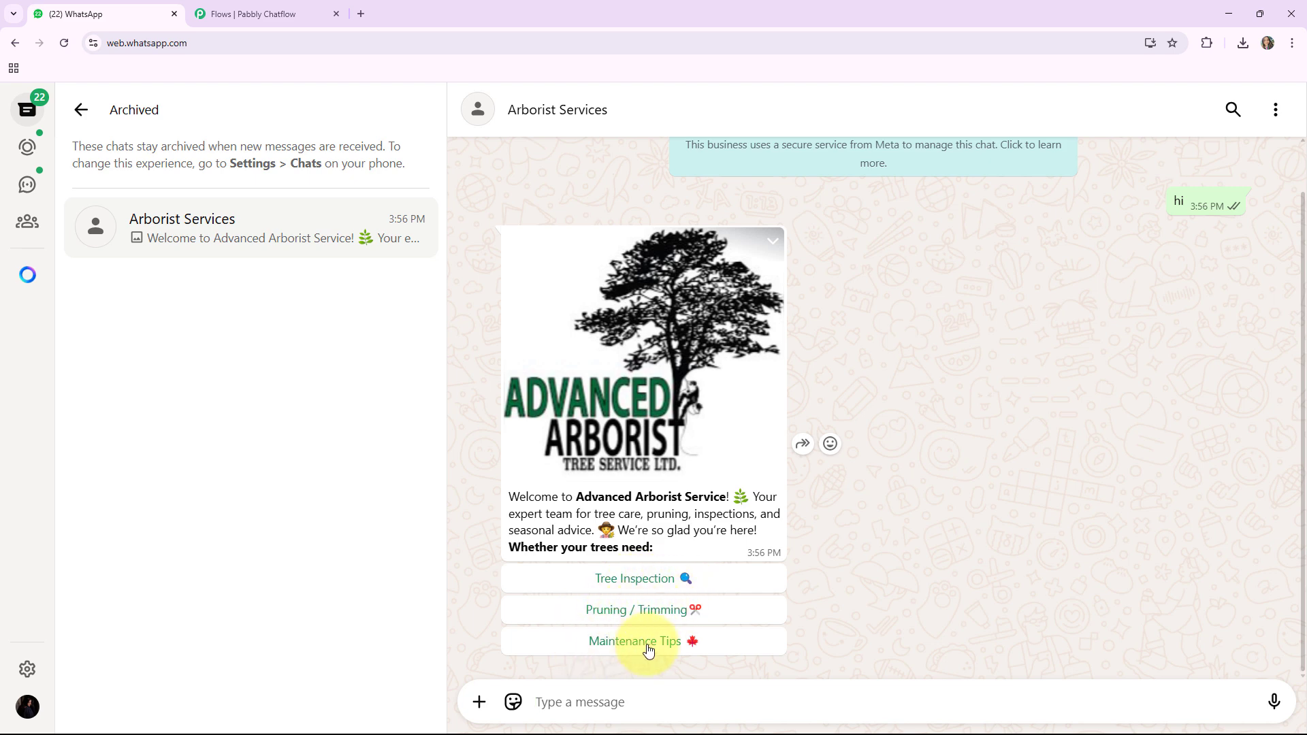
# Step: Choose Tree Inspection in the Arborist Services chat and send the customer's full name when asked
pyautogui.click(620, 581)
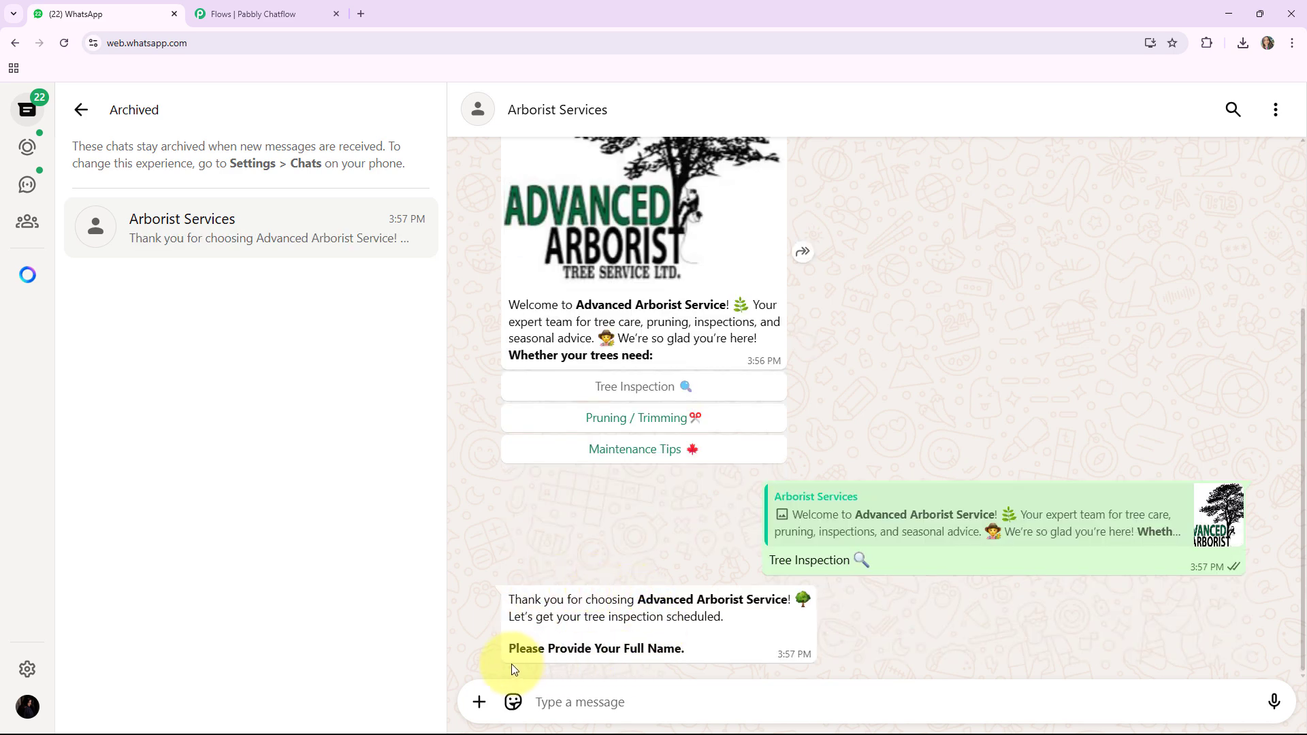
pyautogui.moveTo(507, 652); pyautogui.dragTo(687, 650)
pyautogui.click(667, 562)
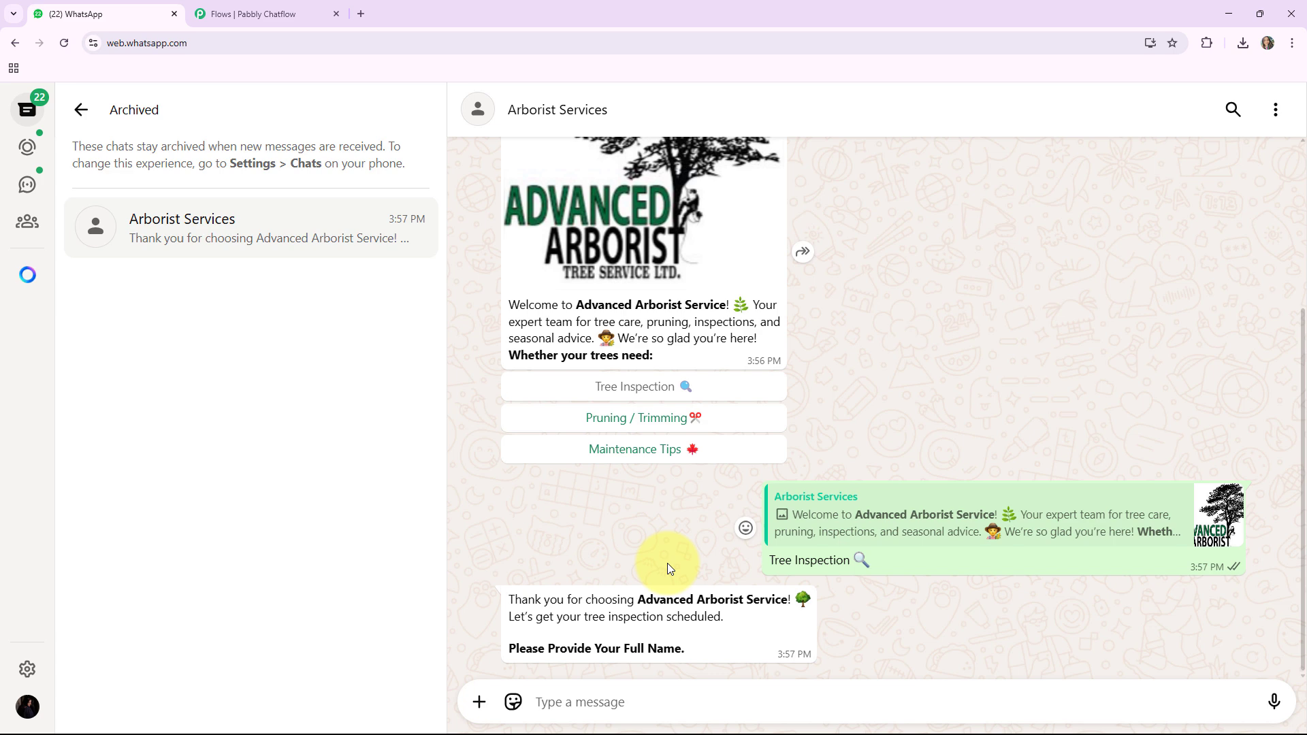
pyautogui.click(596, 695)
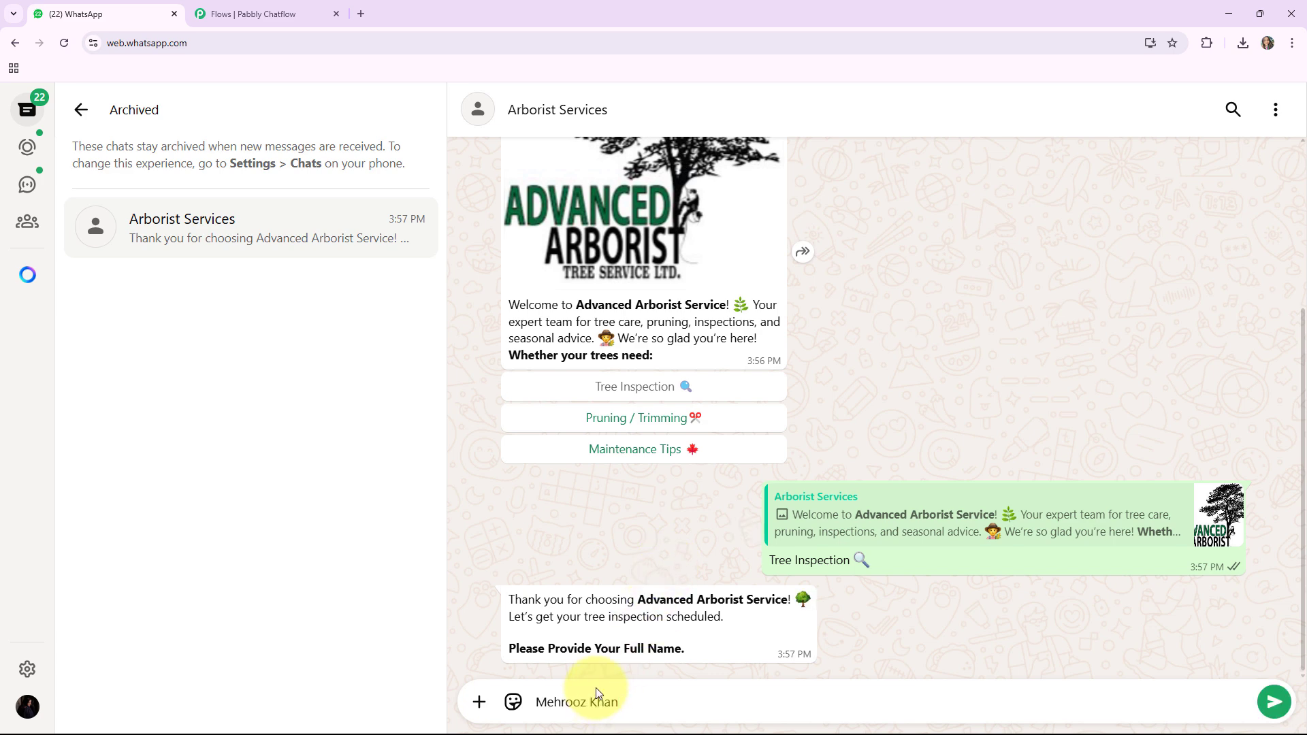
pyautogui.press('Return')
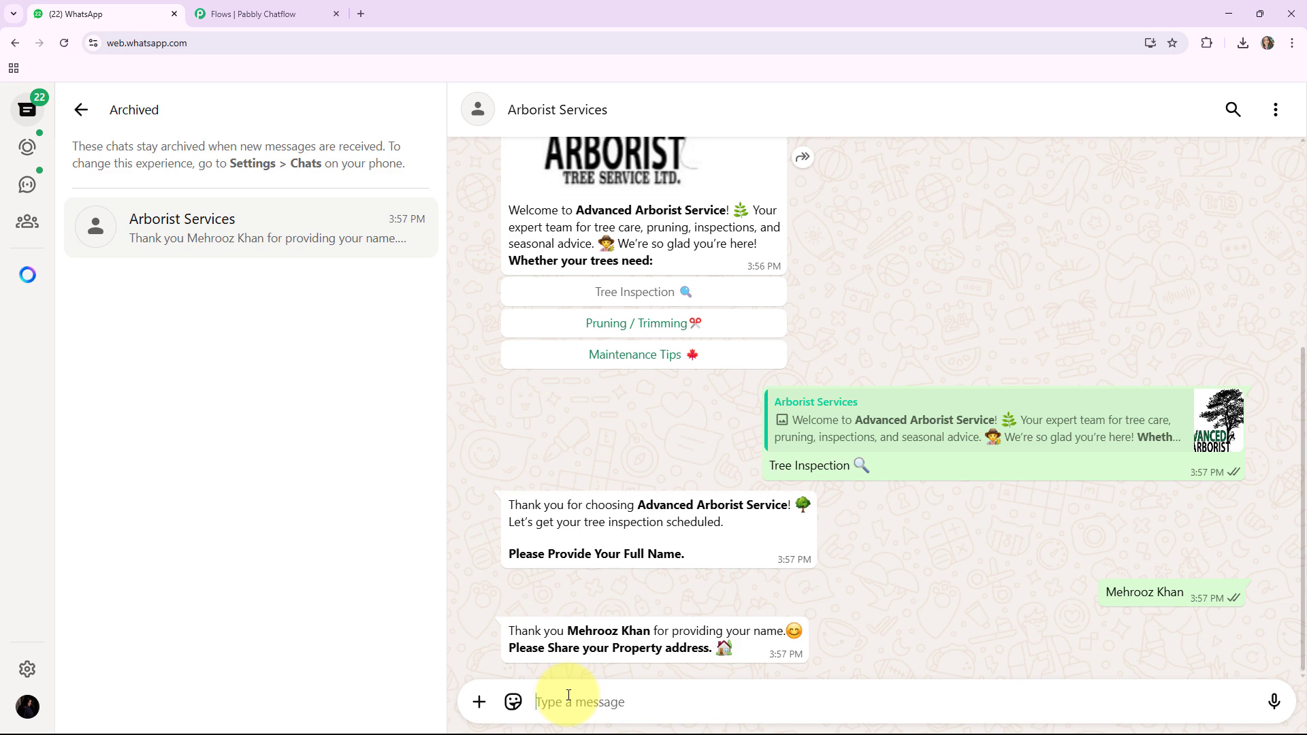
# Step: Send the property address to complete the booking, and request Maintenance Tips from the welcome message
pyautogui.press('Return')
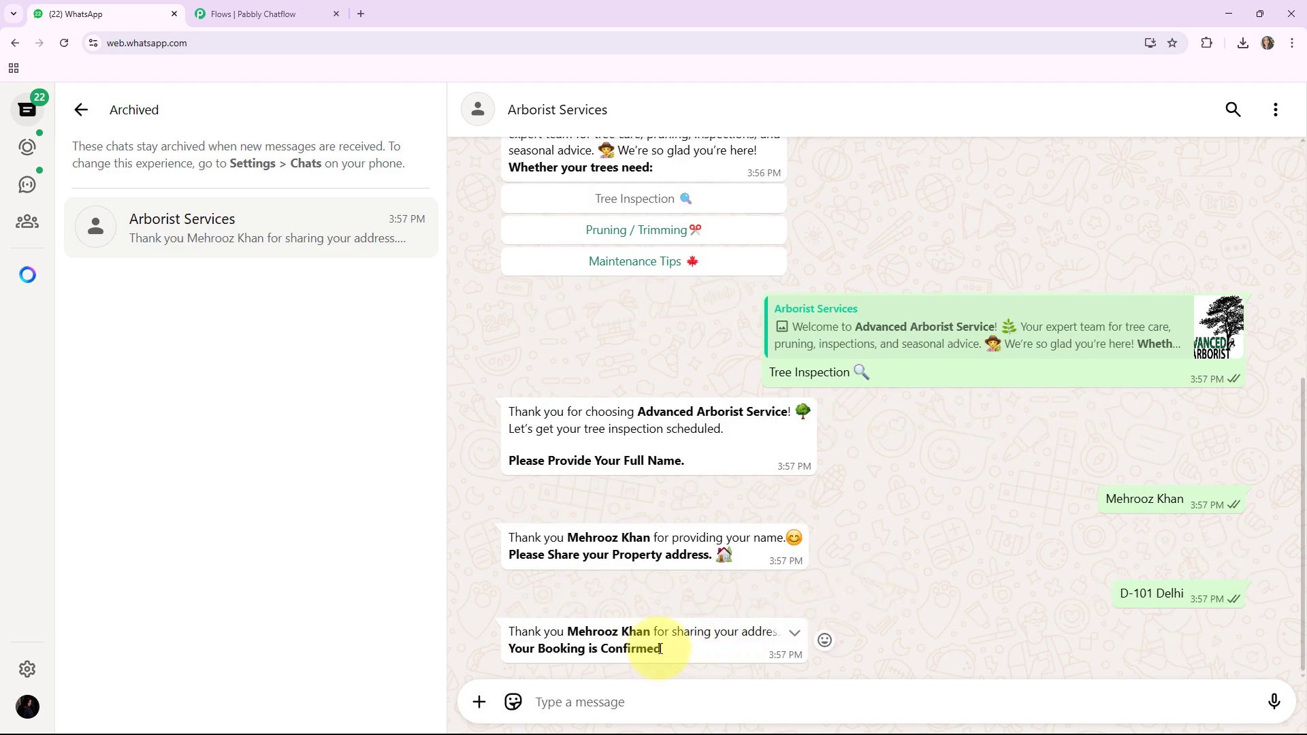
pyautogui.moveTo(660, 648); pyautogui.dragTo(501, 646)
pyautogui.click(573, 586)
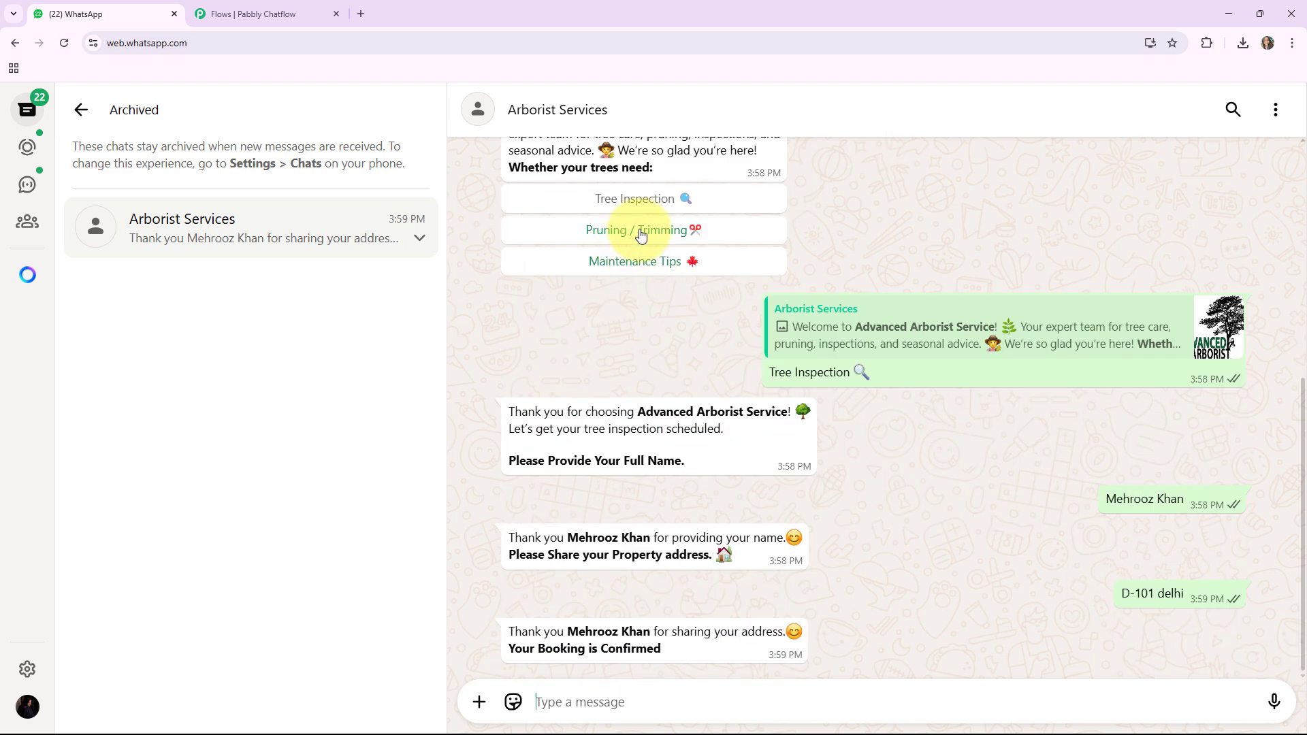
pyautogui.click(629, 262)
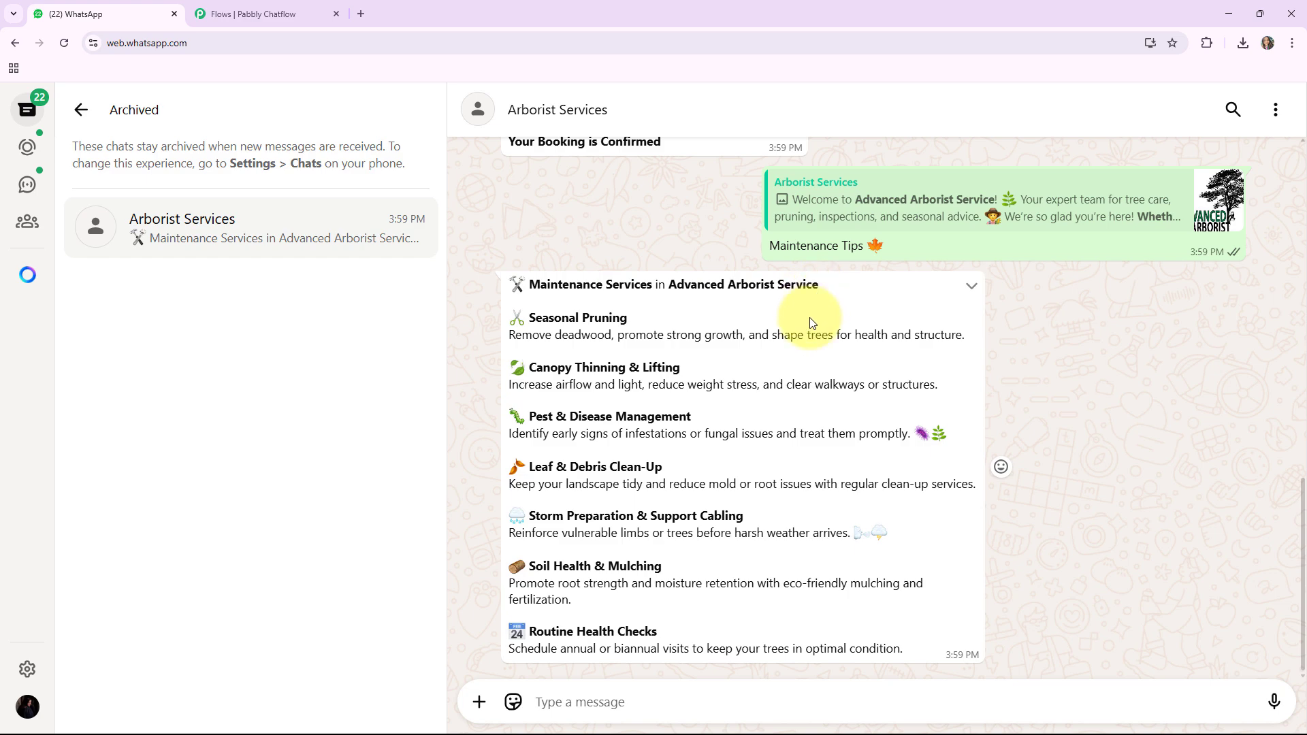
# Step: Review the chatbot conversation from the welcome message and tree inspection booking through to the maintenance services reply
pyautogui.scroll(15, 668, 354)
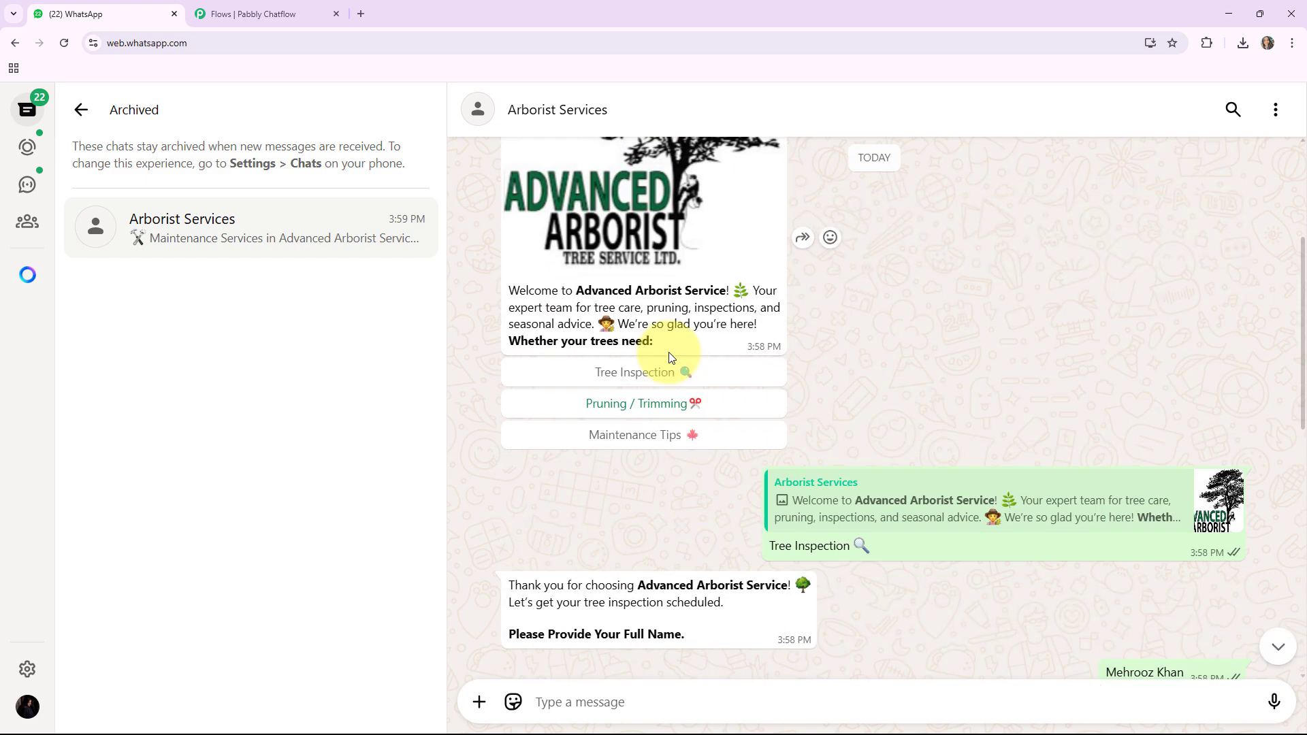
pyautogui.scroll(1, 670, 356)
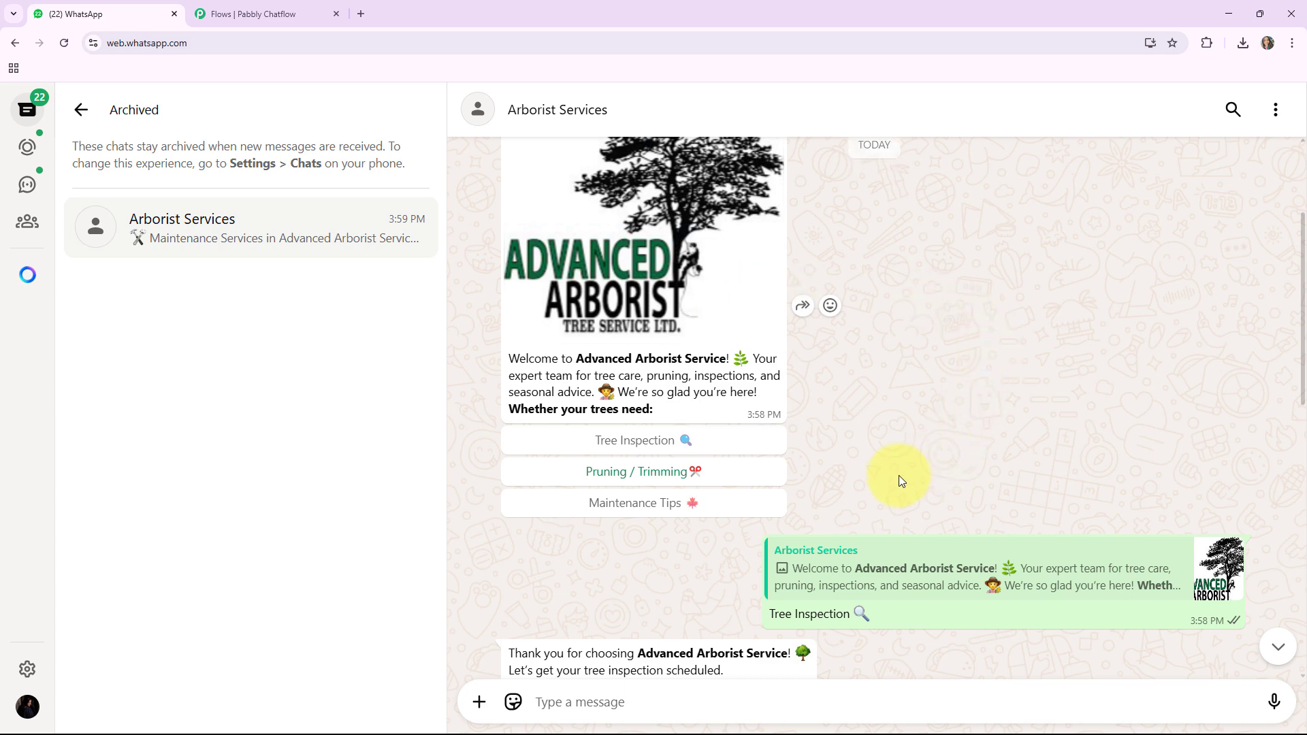
pyautogui.scroll(-4, 817, 435)
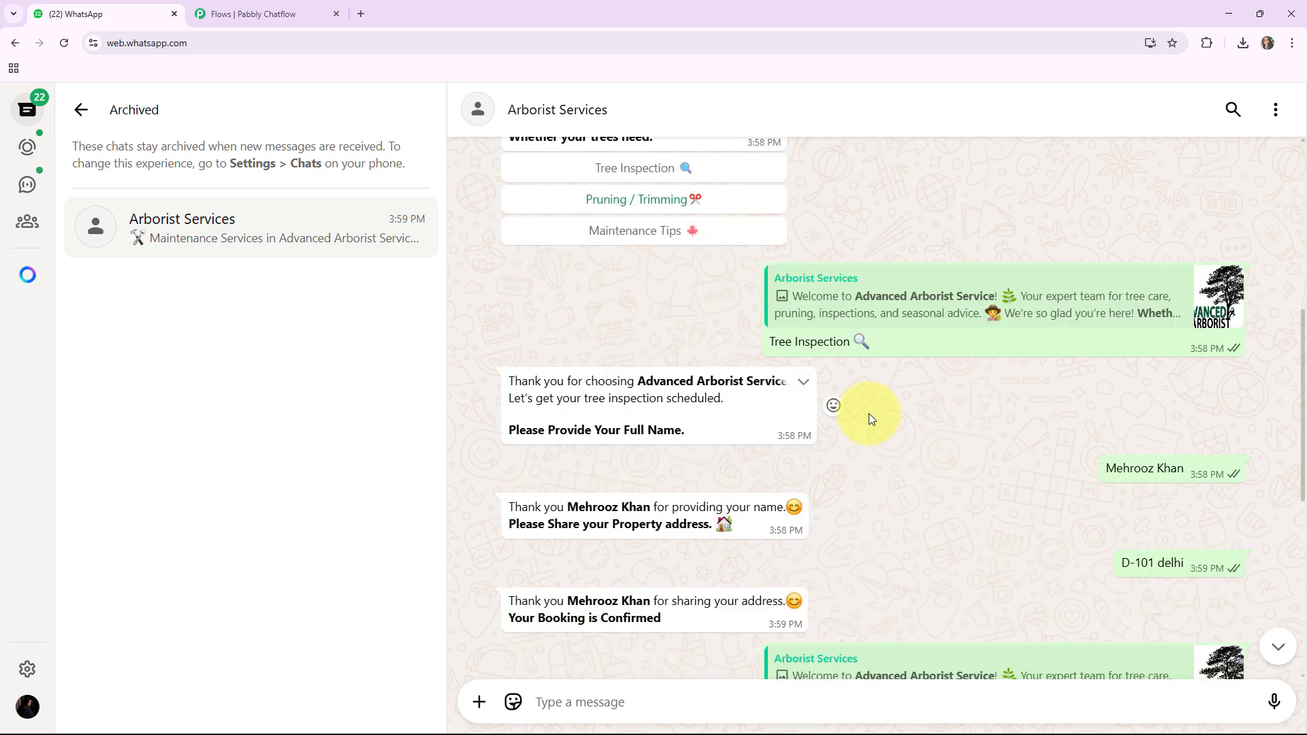
pyautogui.scroll(5, 869, 414)
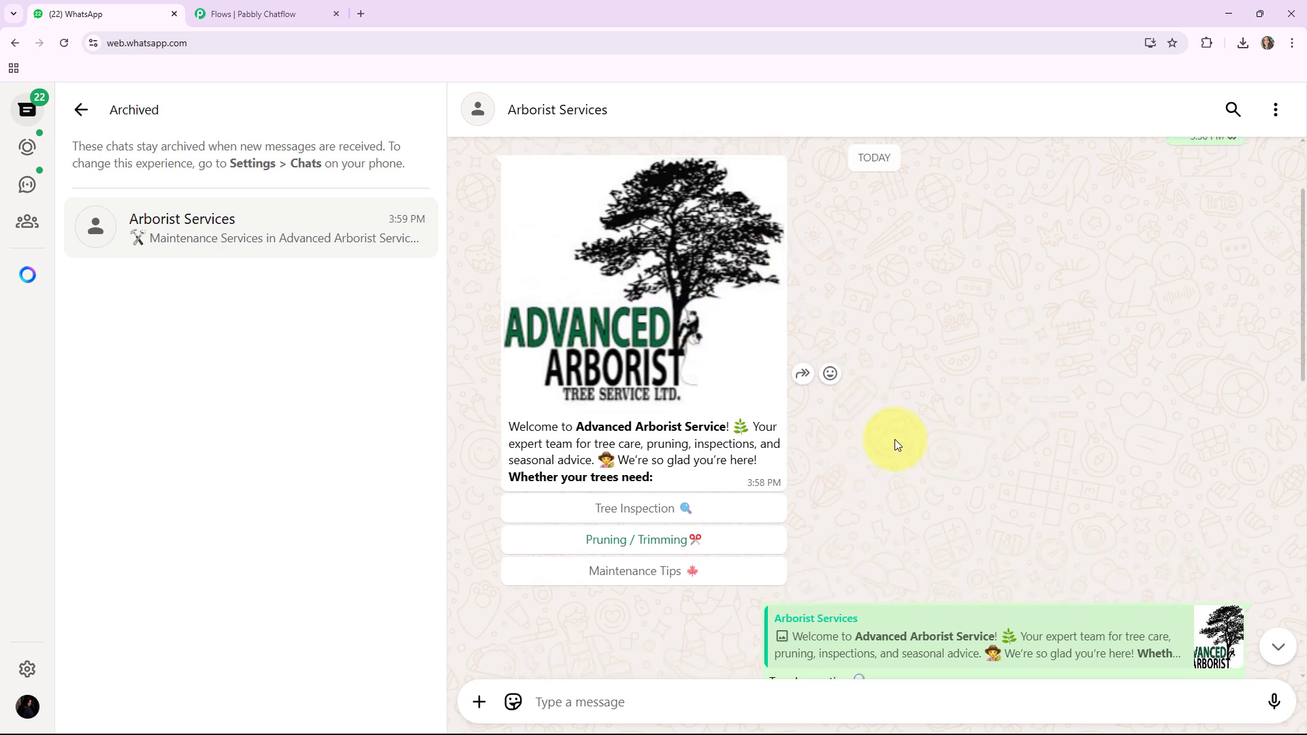
pyautogui.scroll(-8, 894, 439)
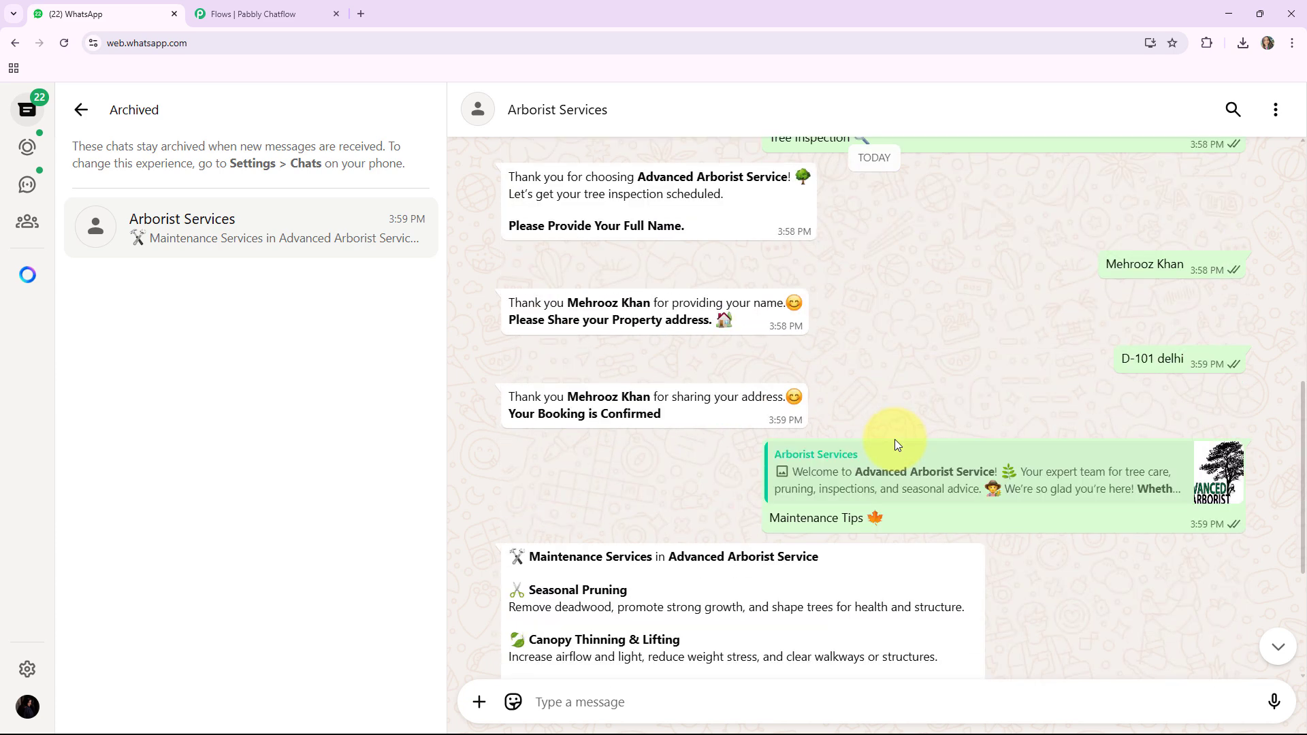
pyautogui.scroll(-3, 894, 439)
pyautogui.scroll(2, 895, 439)
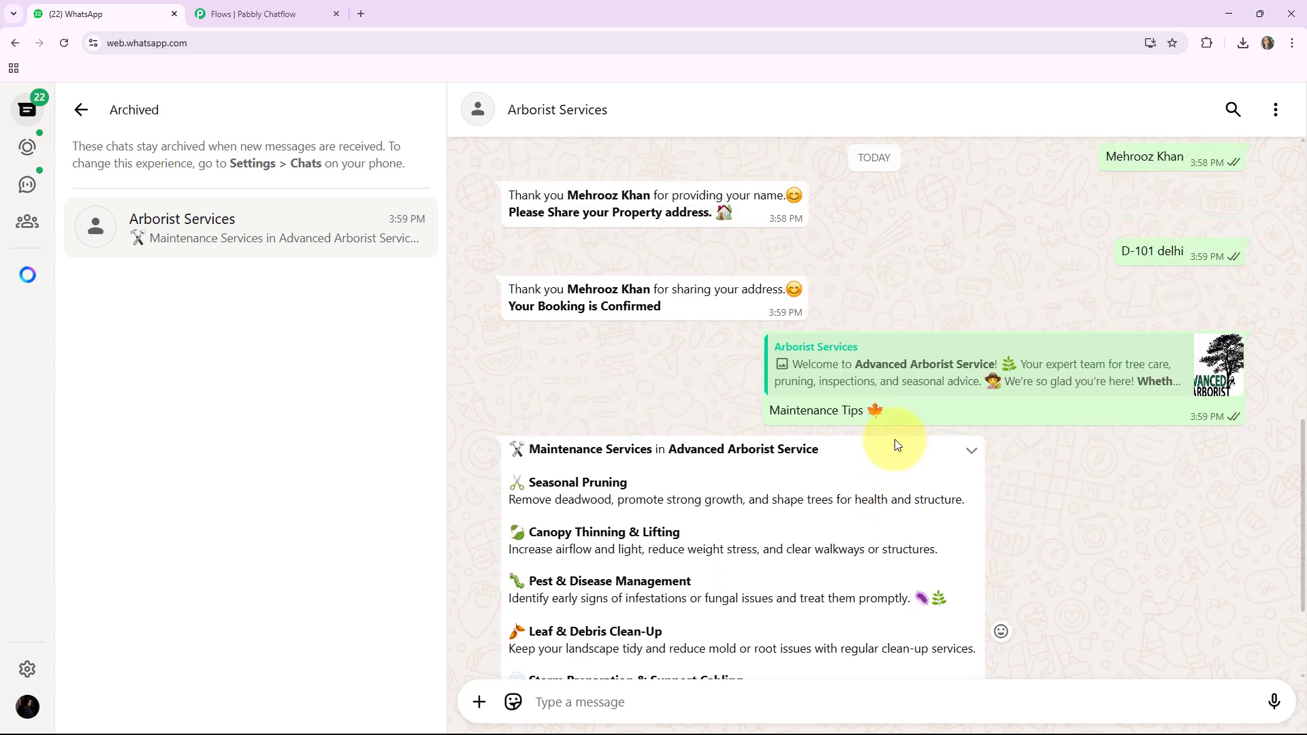
pyautogui.scroll(8, 894, 439)
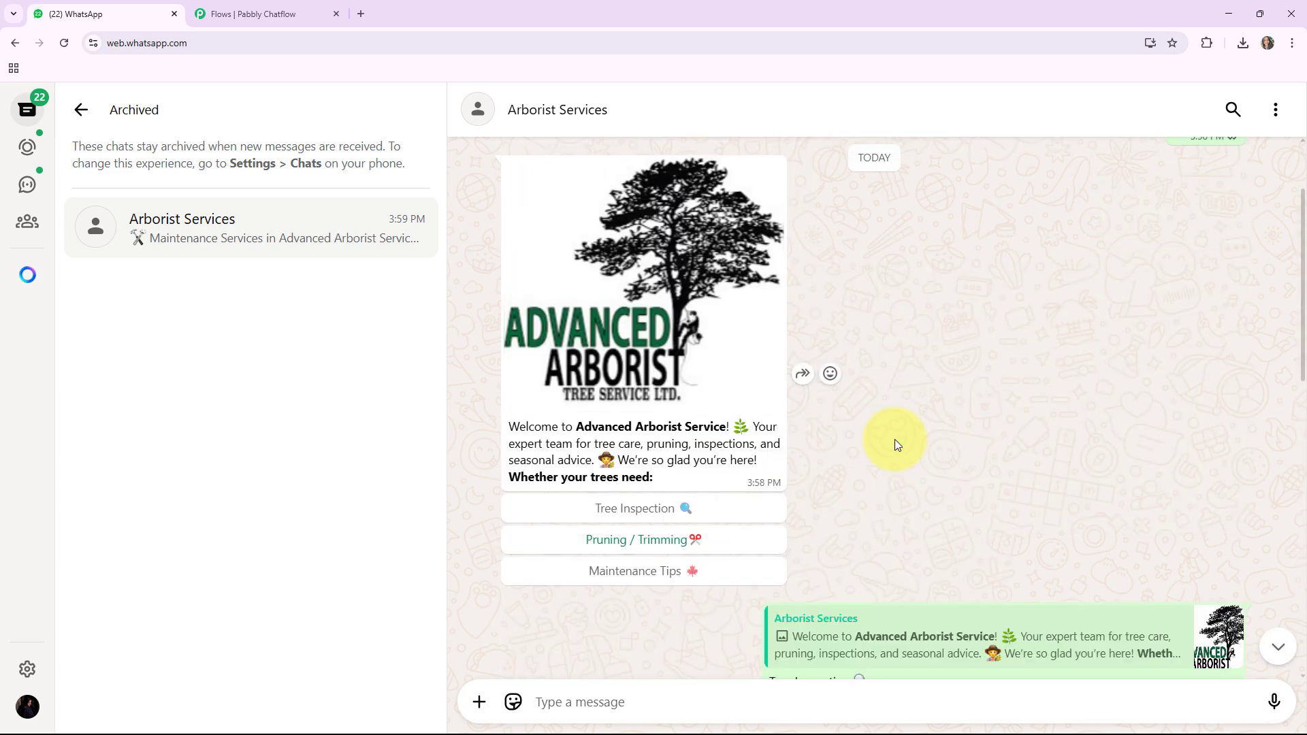
pyautogui.scroll(-7, 836, 485)
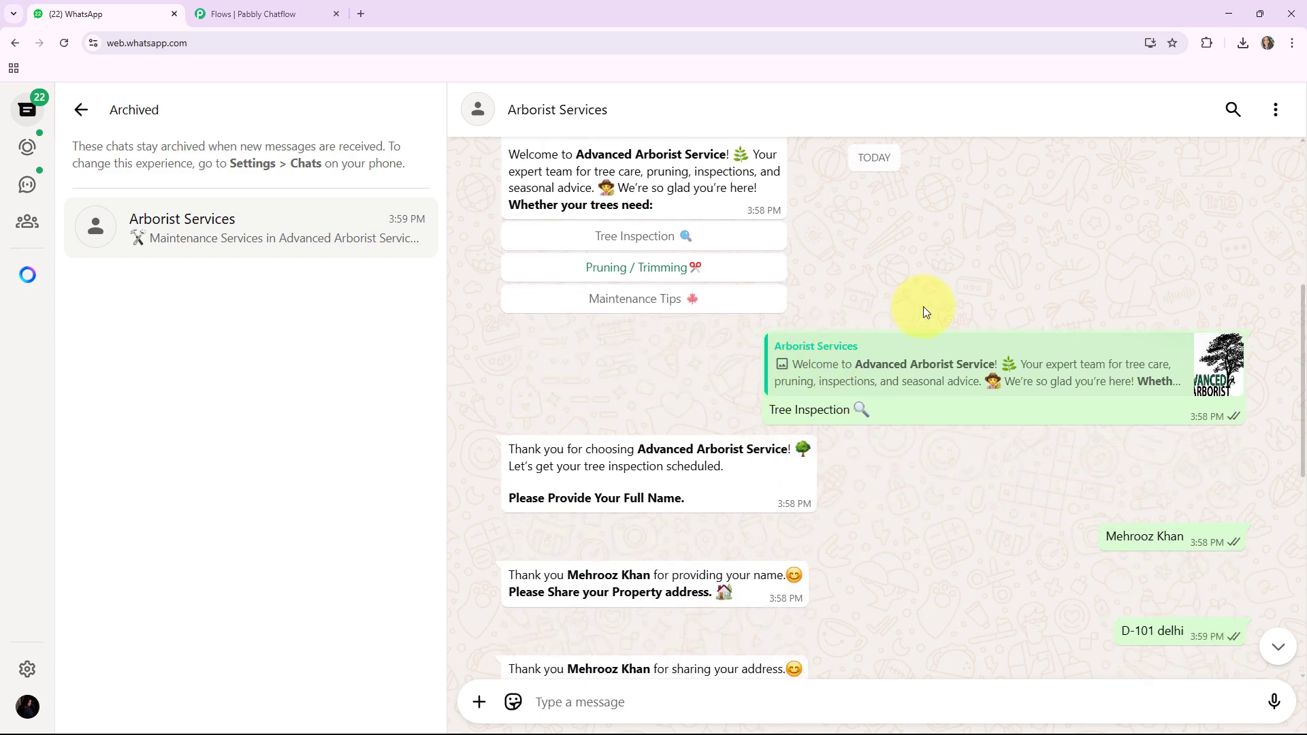
pyautogui.scroll(-3, 849, 474)
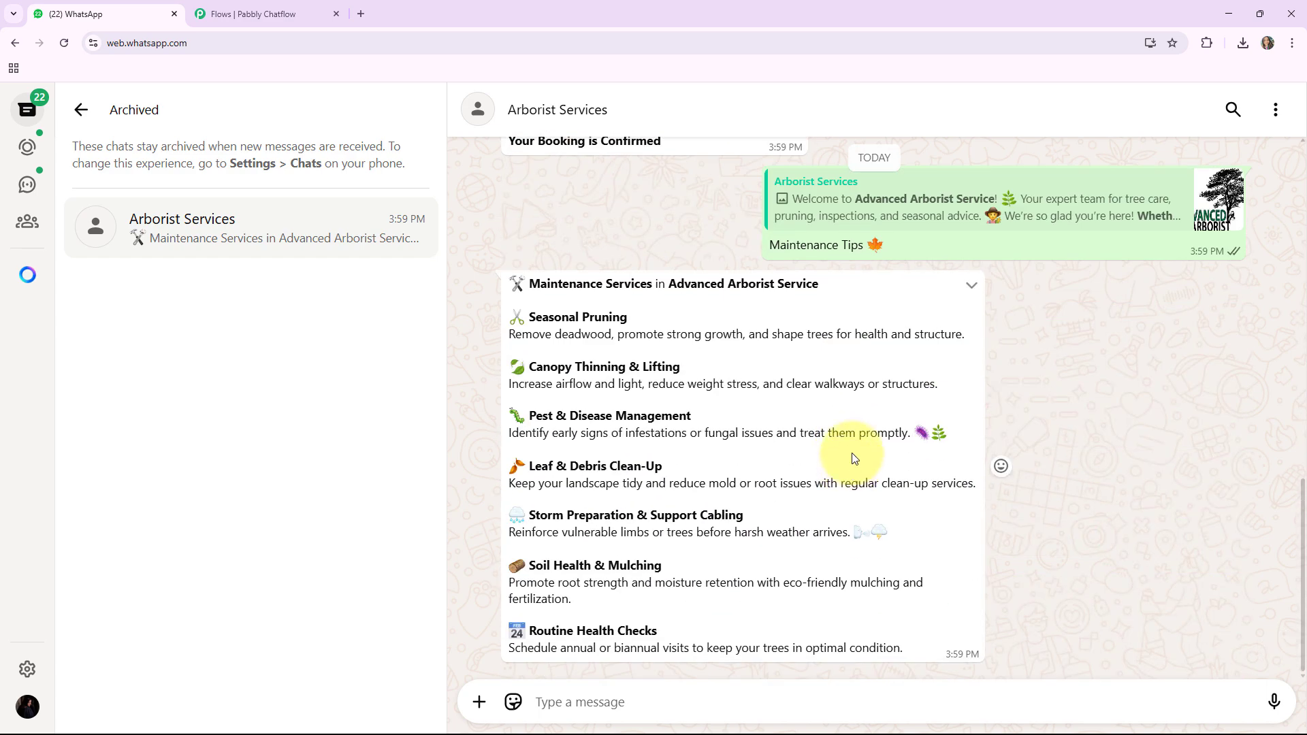
# Step: Open the Pabbly Chatflow website at pabbly.com/chatflow in a new browser tab
pyautogui.click(362, 14)
pyautogui.click(335, 42)
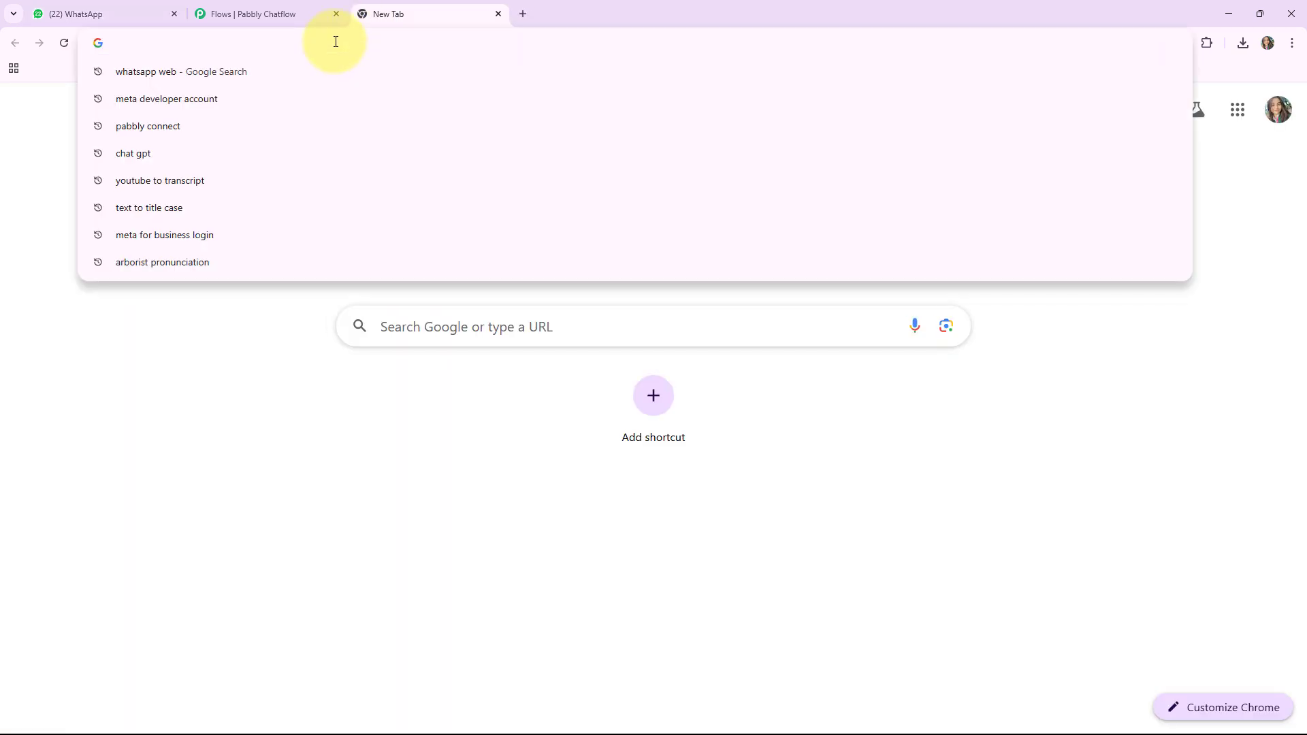
pyautogui.write('pabbly')
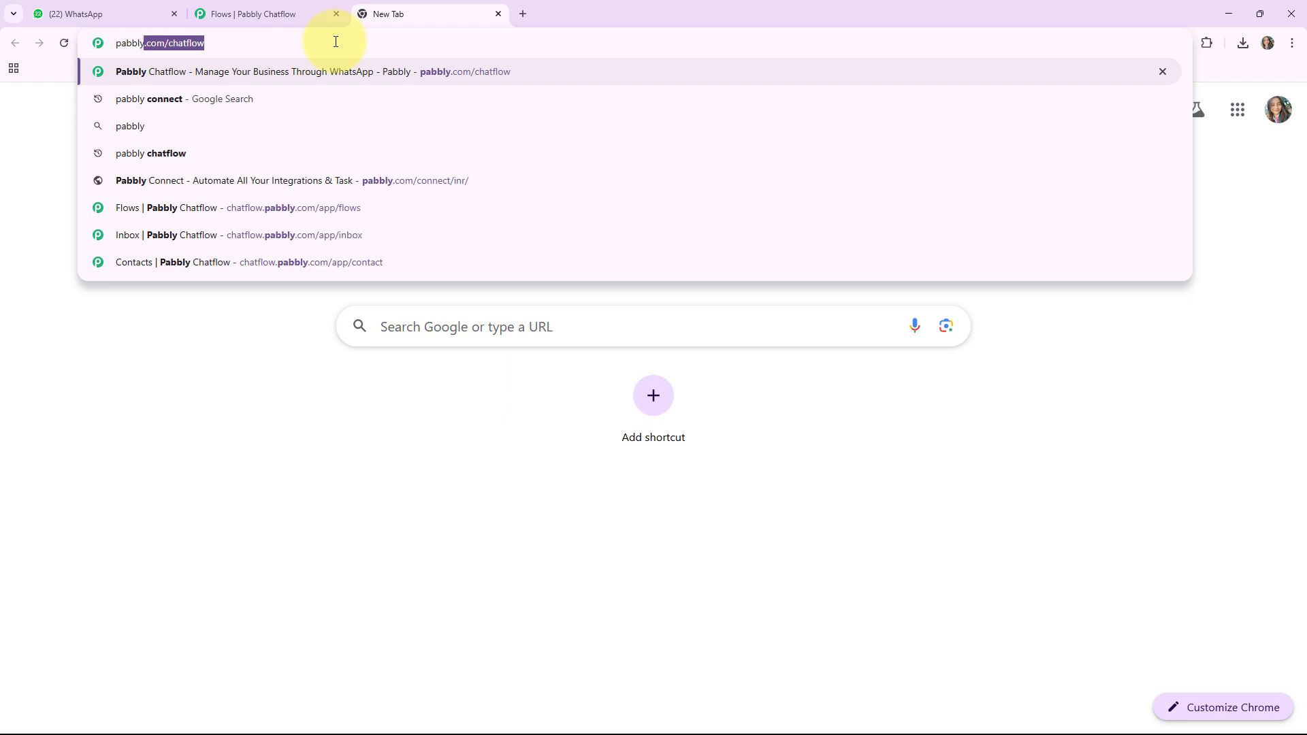
pyautogui.write('.com/chatflow/inr/')
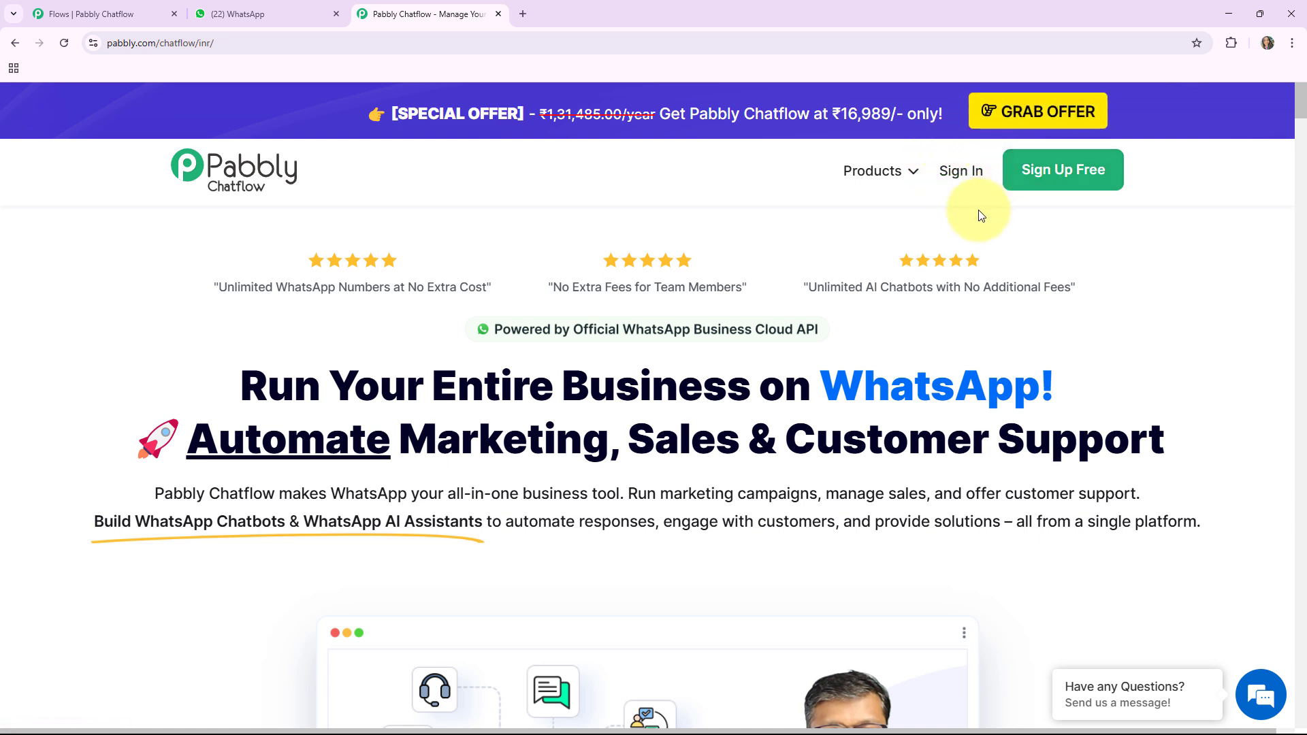
# Step: Sign in to the Pabbly account and access Pabbly Chatflow from the list of apps
pyautogui.click(963, 171)
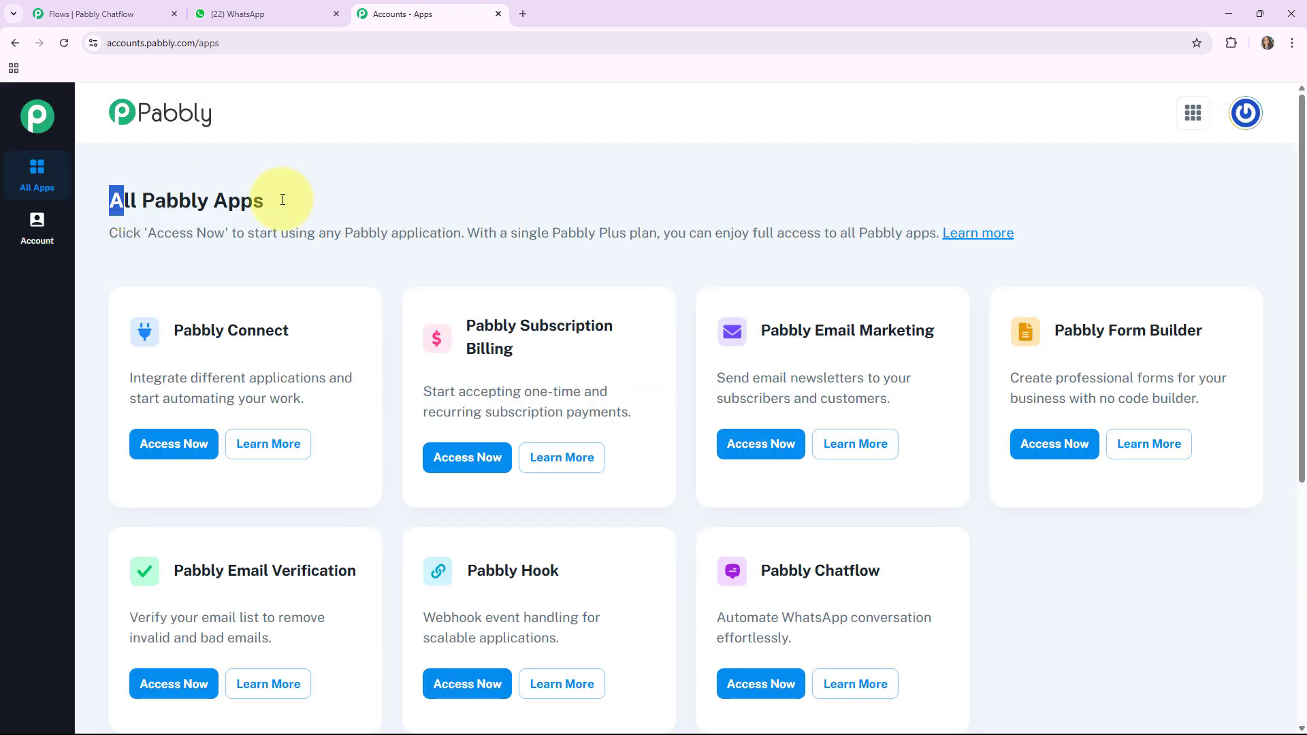
pyautogui.moveTo(283, 200); pyautogui.dragTo(293, 201)
pyautogui.scroll(-2, 622, 257)
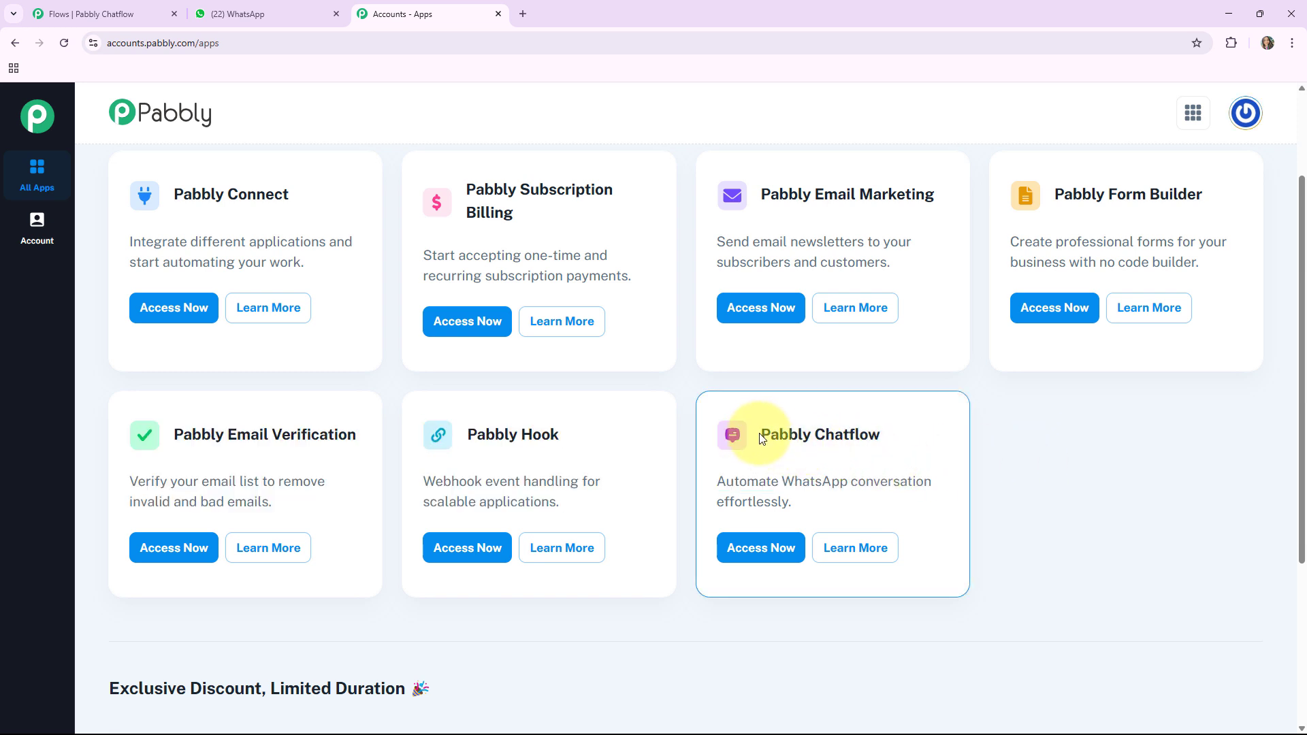
pyautogui.tripleClick(860, 430)
pyautogui.click(766, 548)
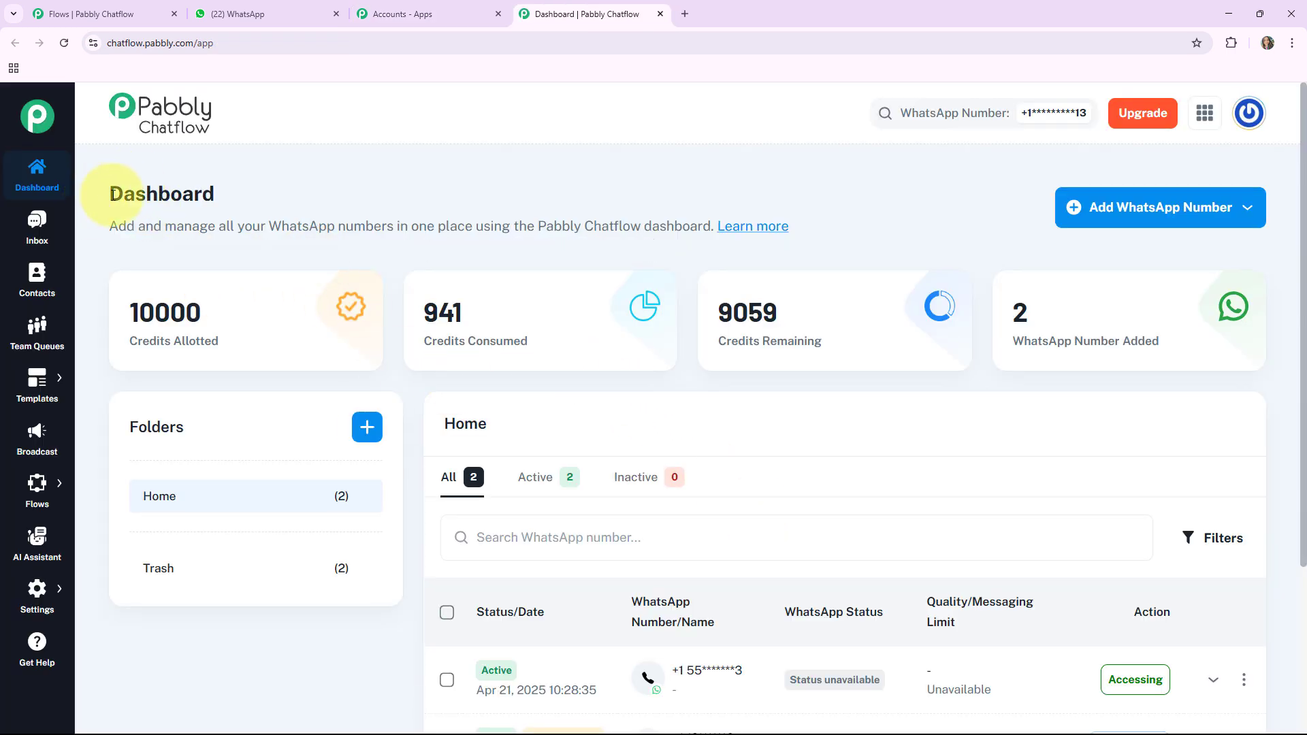
# Step: Examine the dashboard figures for credits allotted, consumed and remaining, and for WhatsApp numbers added
pyautogui.moveTo(111, 195); pyautogui.dragTo(275, 202)
pyautogui.click(155, 334)
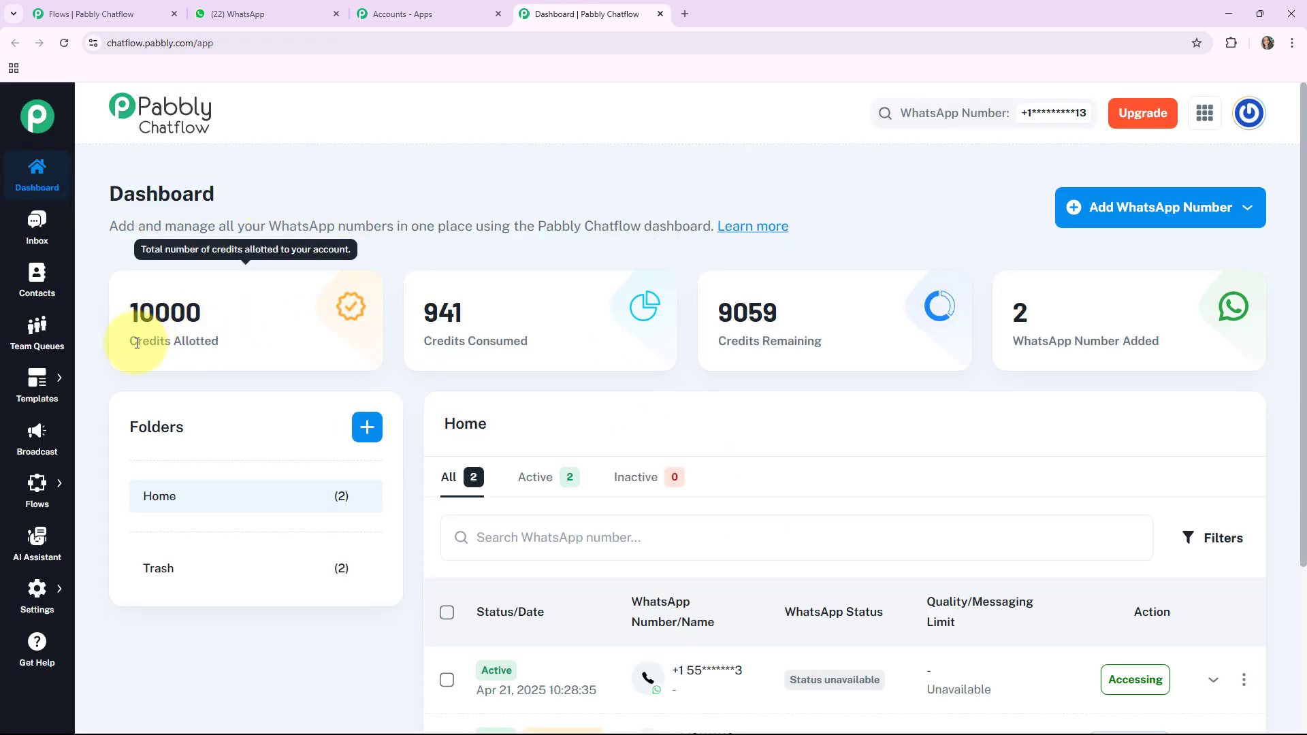
pyautogui.moveTo(136, 343); pyautogui.dragTo(220, 342)
pyautogui.moveTo(428, 340); pyautogui.dragTo(528, 340)
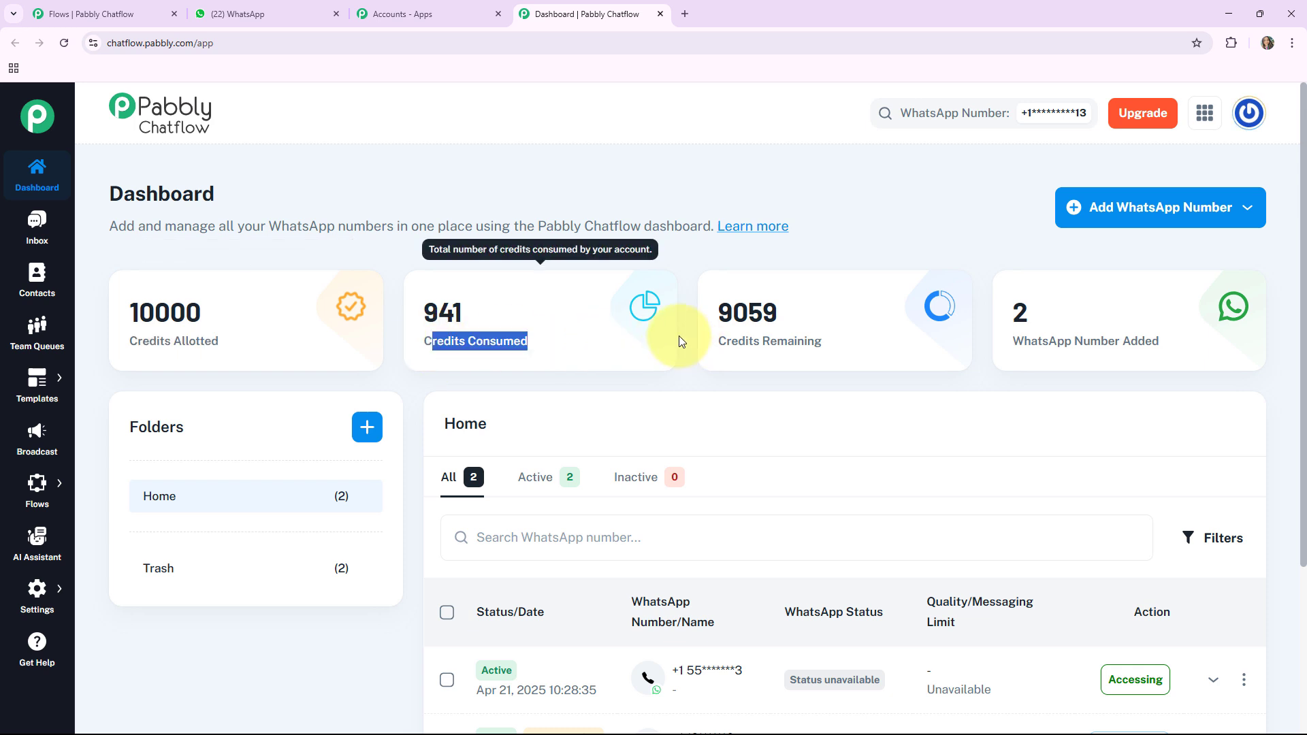
pyautogui.moveTo(720, 340); pyautogui.dragTo(824, 341)
pyautogui.click(1049, 347)
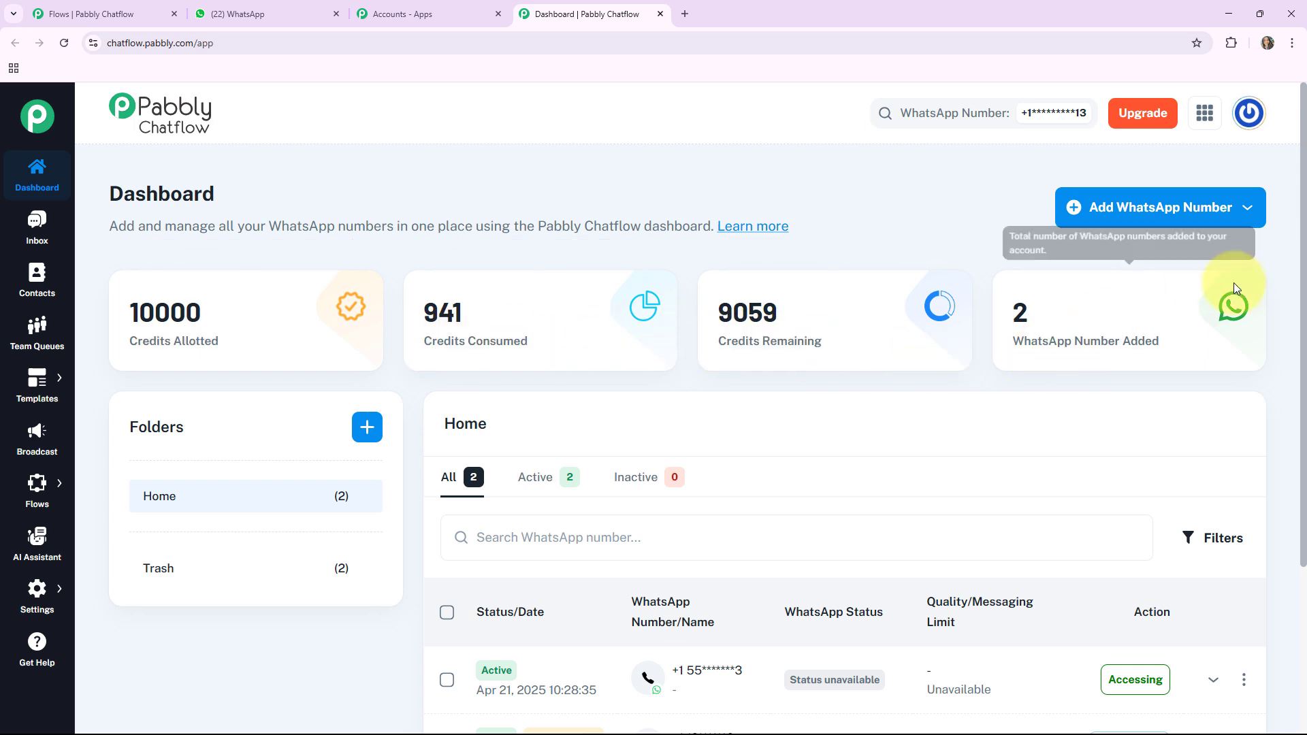
# Step: Check the Manual Token Connect option for adding a WhatsApp number, and look over the list of added numbers
pyautogui.click(1140, 214)
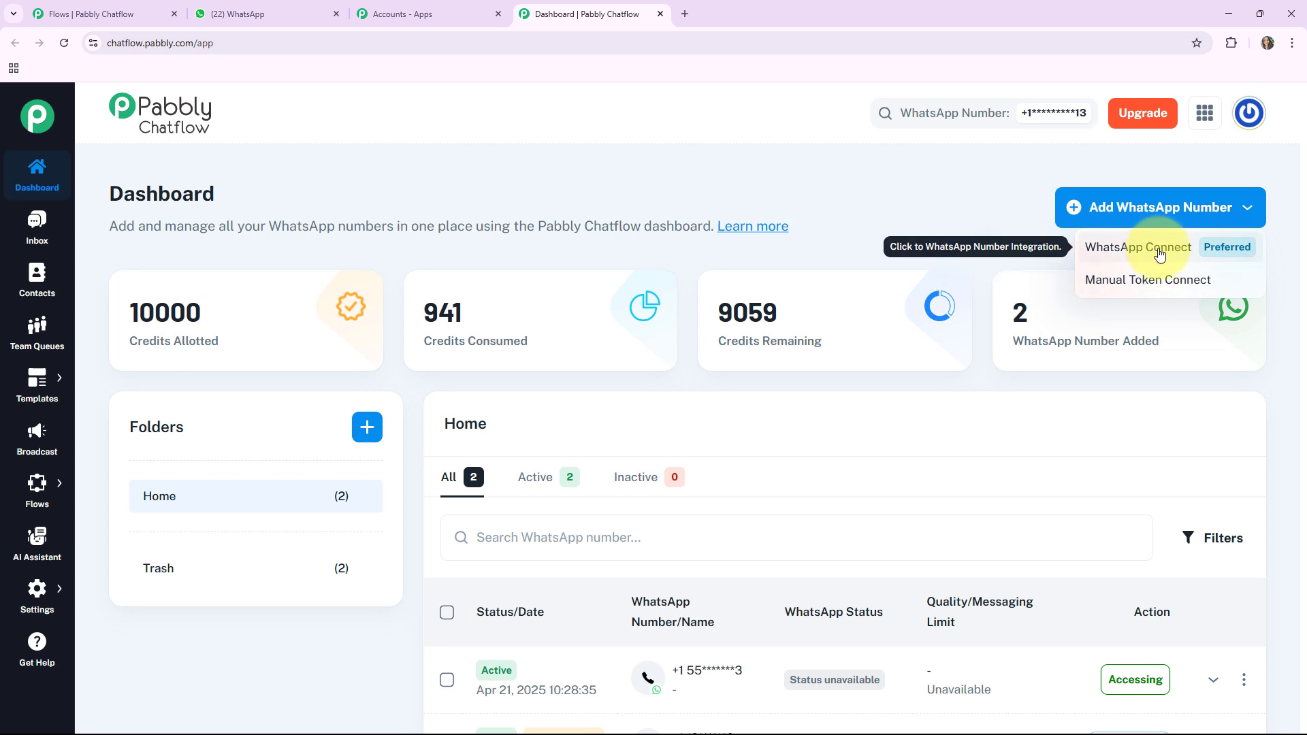
pyautogui.click(1130, 290)
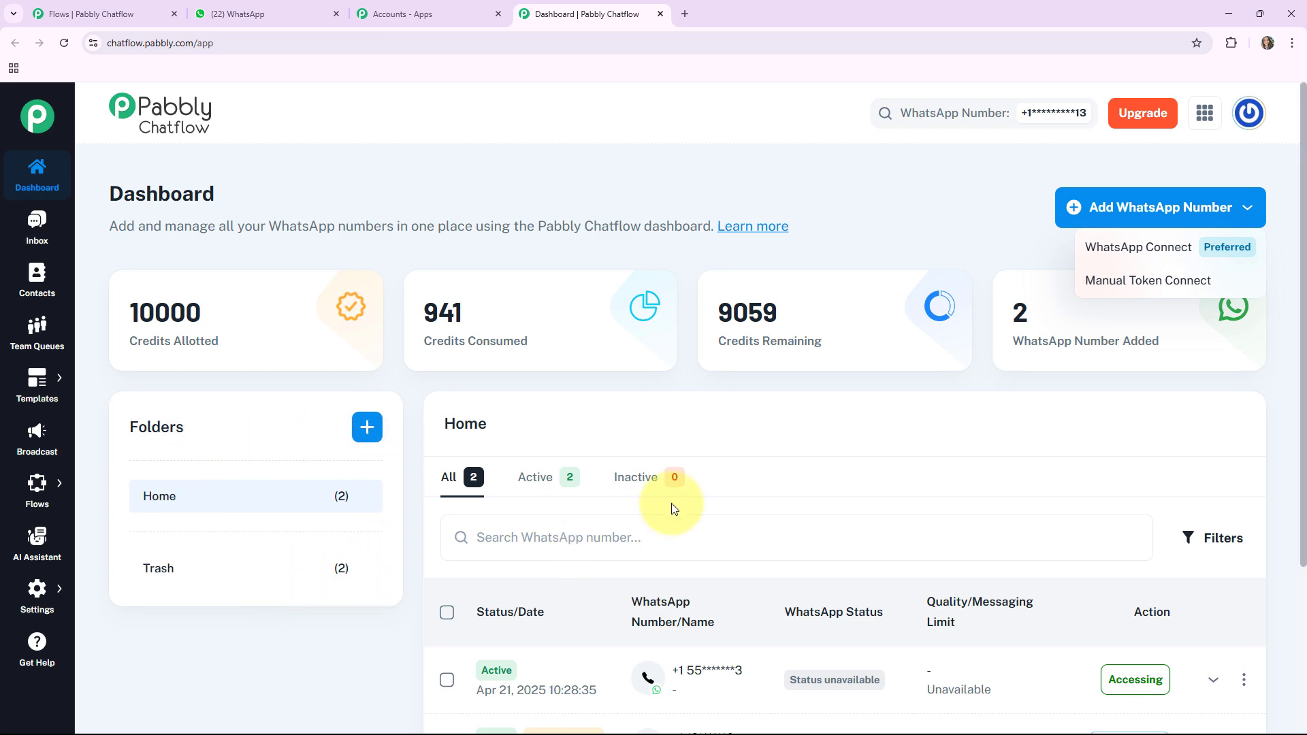
pyautogui.click(671, 507)
pyautogui.scroll(-4, 816, 476)
pyautogui.scroll(1, 895, 466)
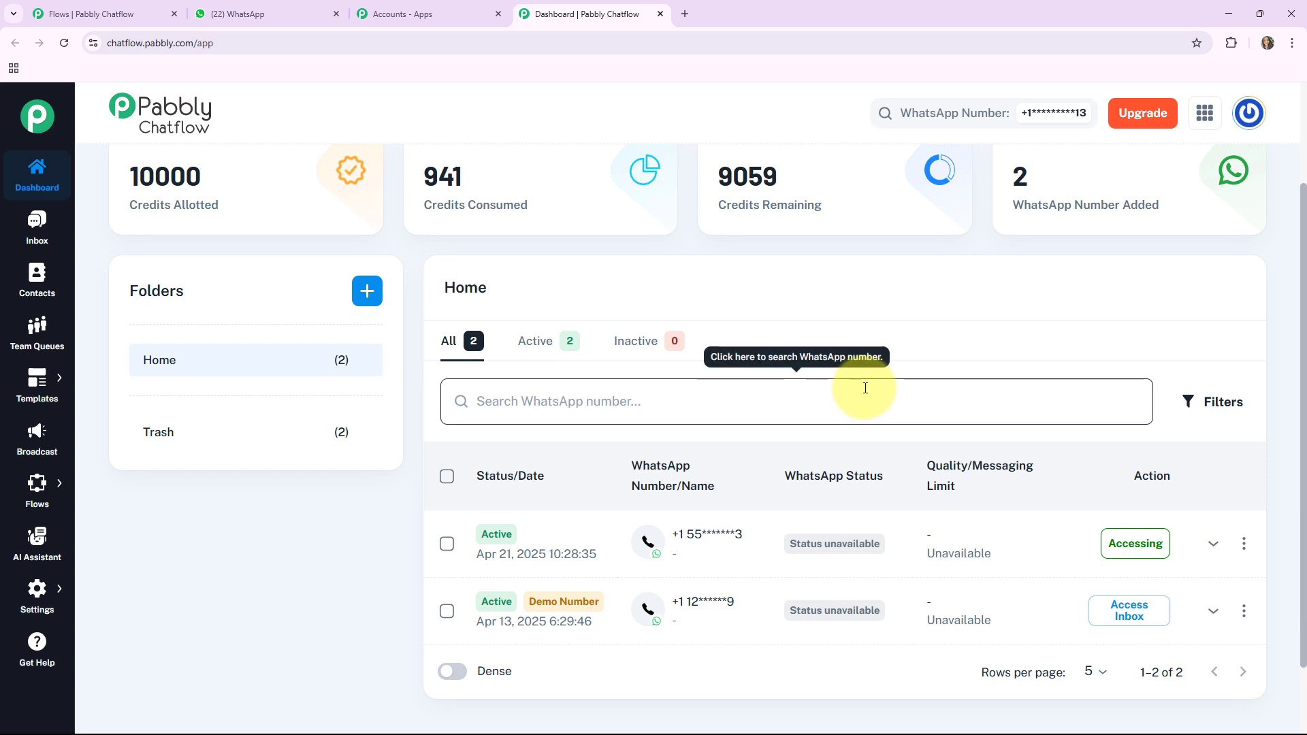
pyautogui.scroll(2, 865, 388)
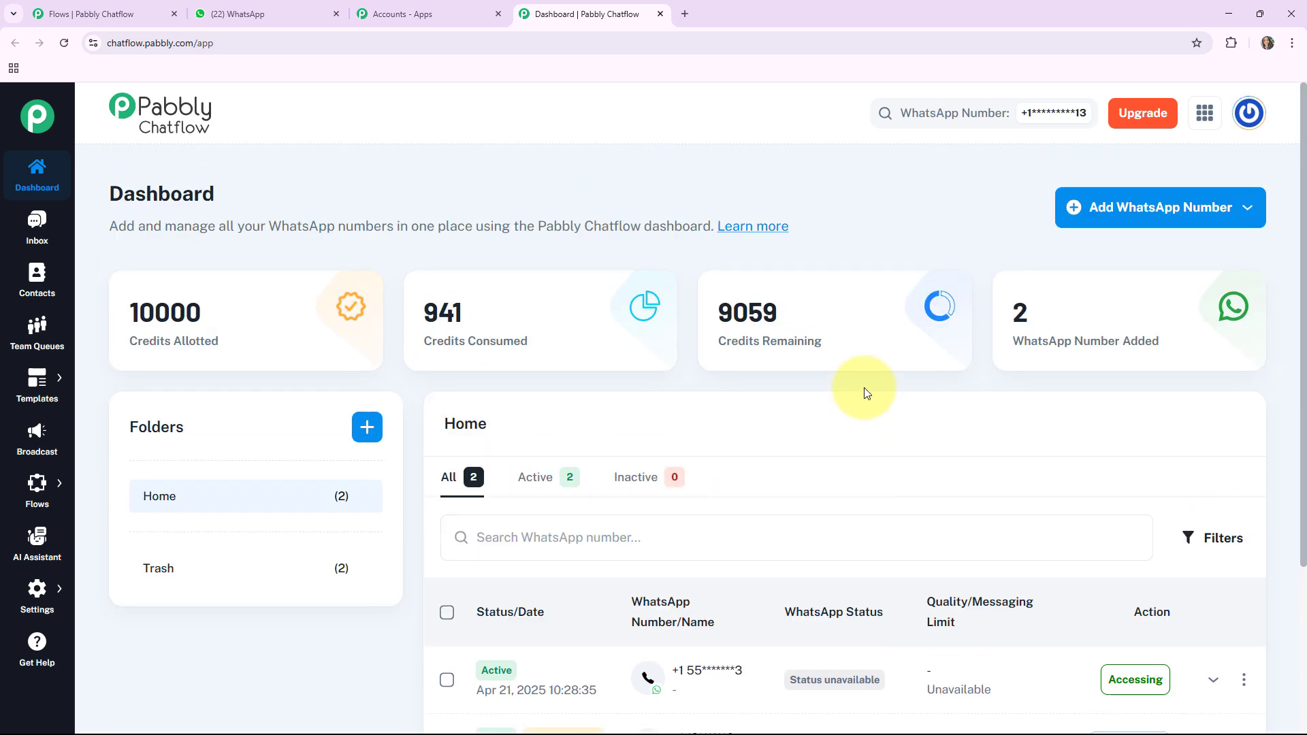
# Step: View the test conversation in the Inbox, and look at the Contacts, Team Queues, Templates and Broadcast pages
pyautogui.click(39, 238)
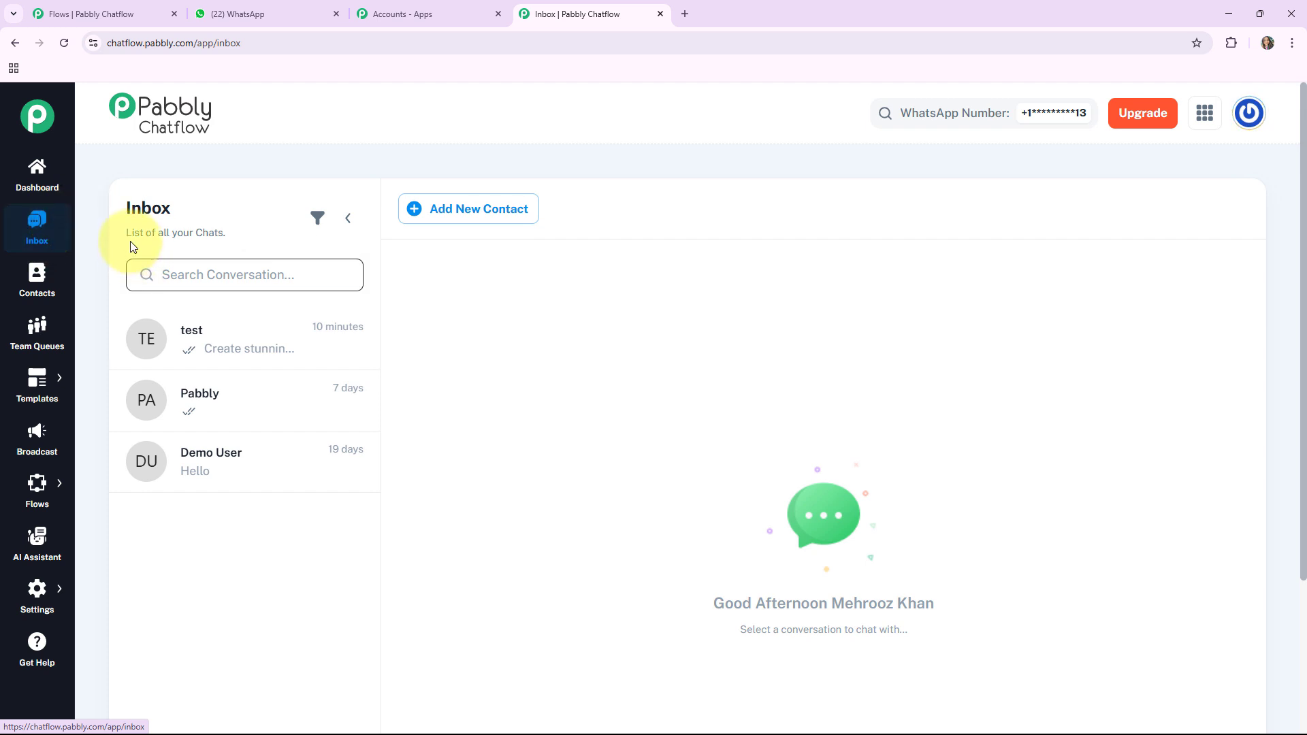
pyautogui.click(206, 362)
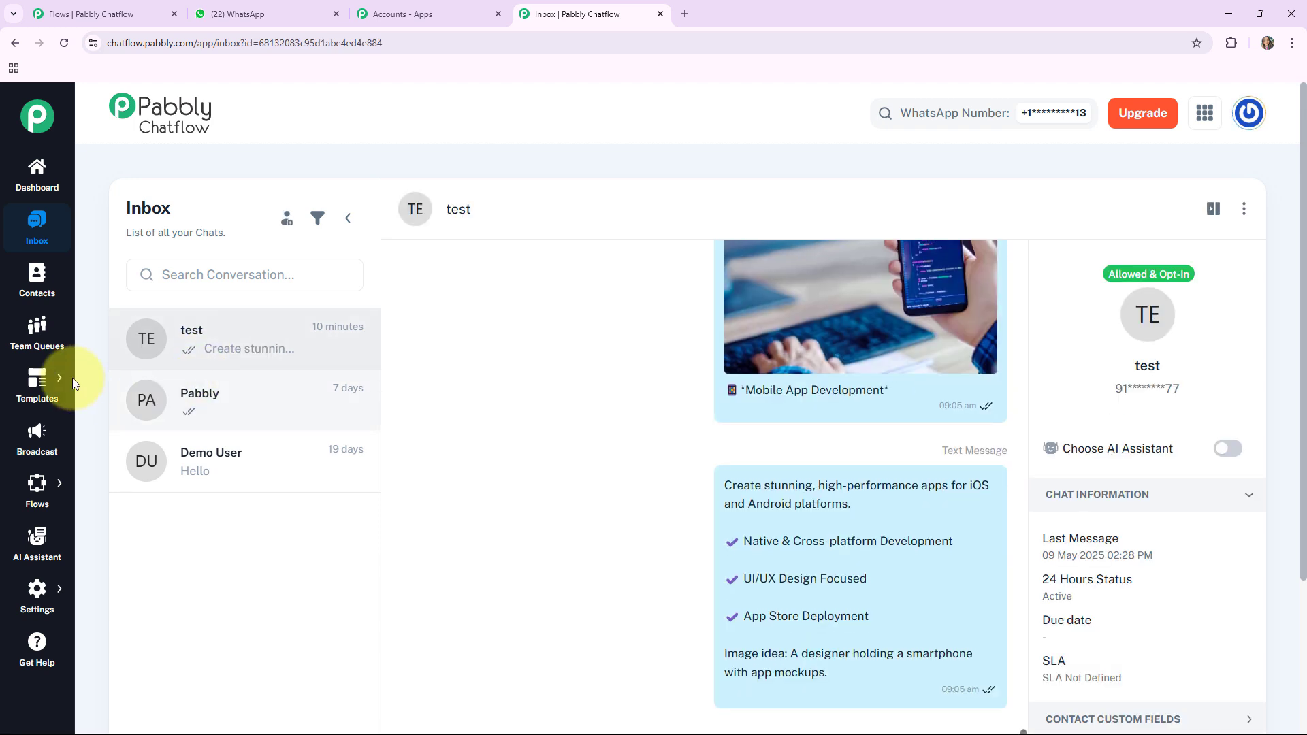
pyautogui.click(37, 300)
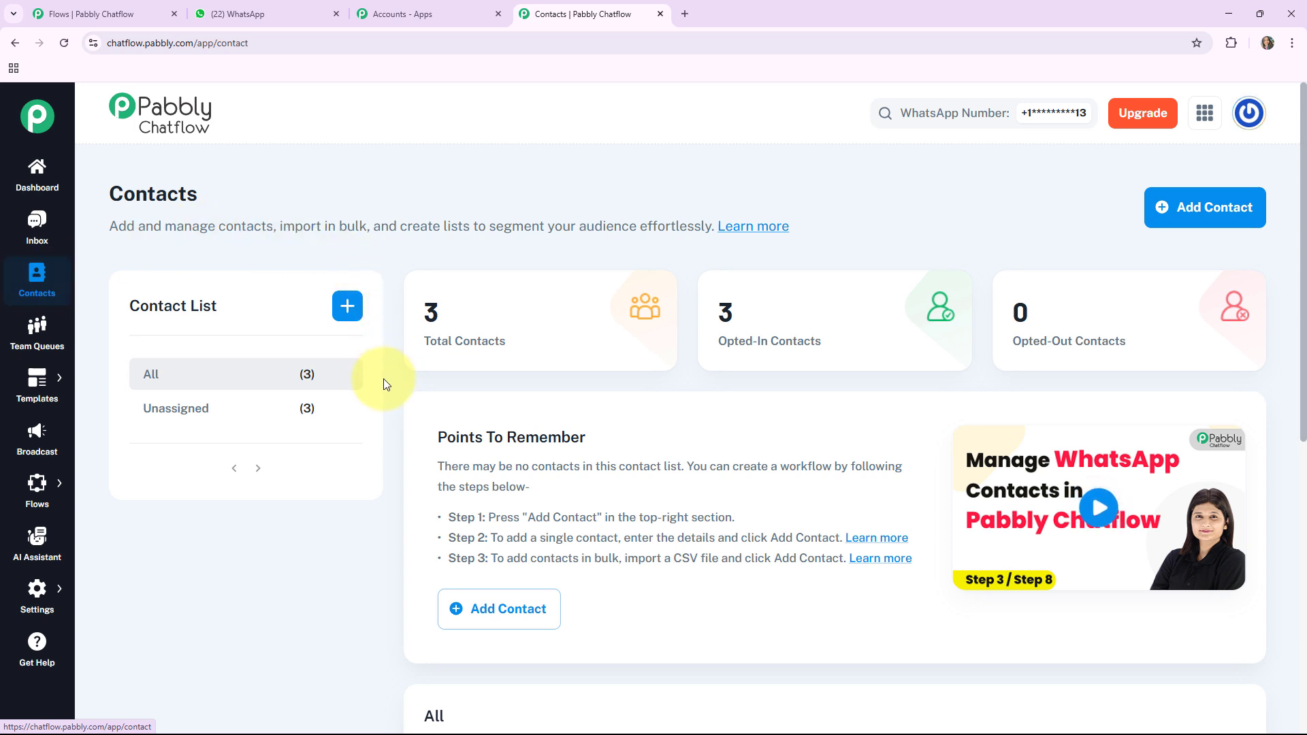
pyautogui.click(41, 340)
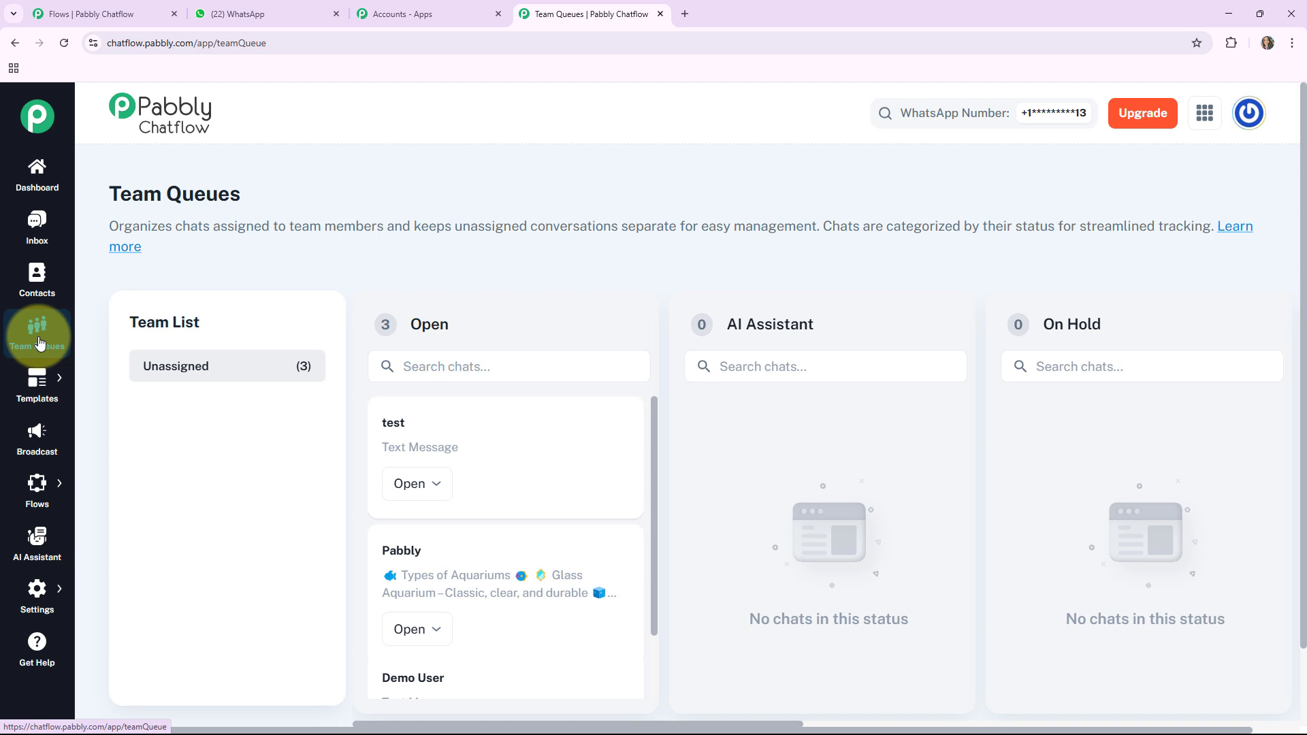
pyautogui.click(96, 373)
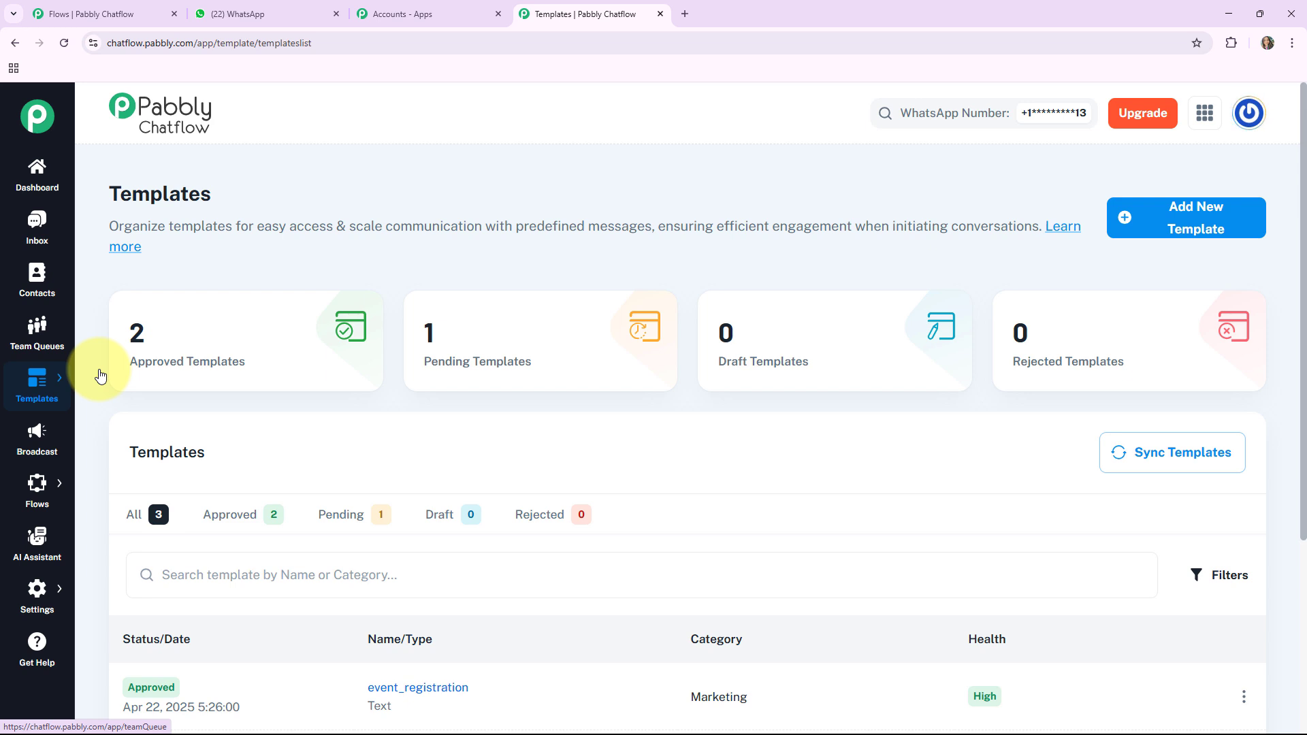
pyautogui.click(36, 436)
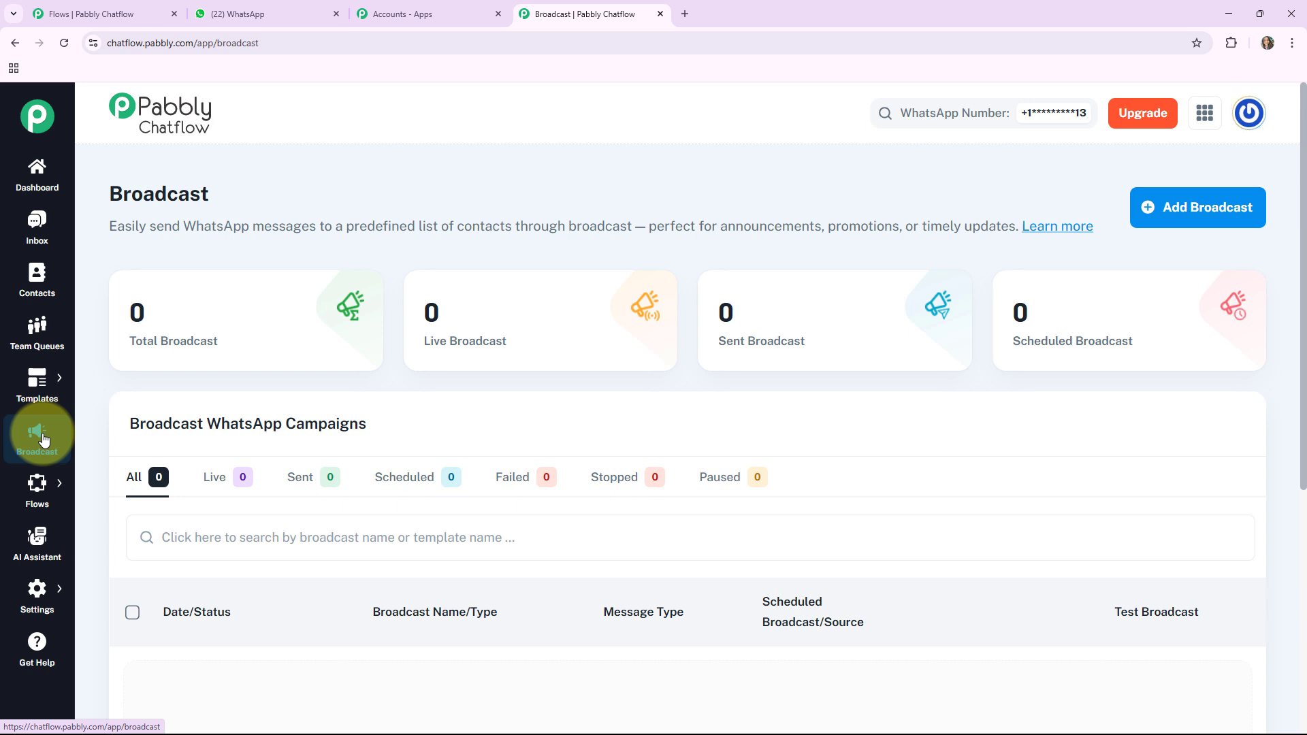
# Step: Look over the Flows and AI Assistant pages, the list of available settings, and the Help & Tutorials page
pyautogui.moveTo(100, 391)
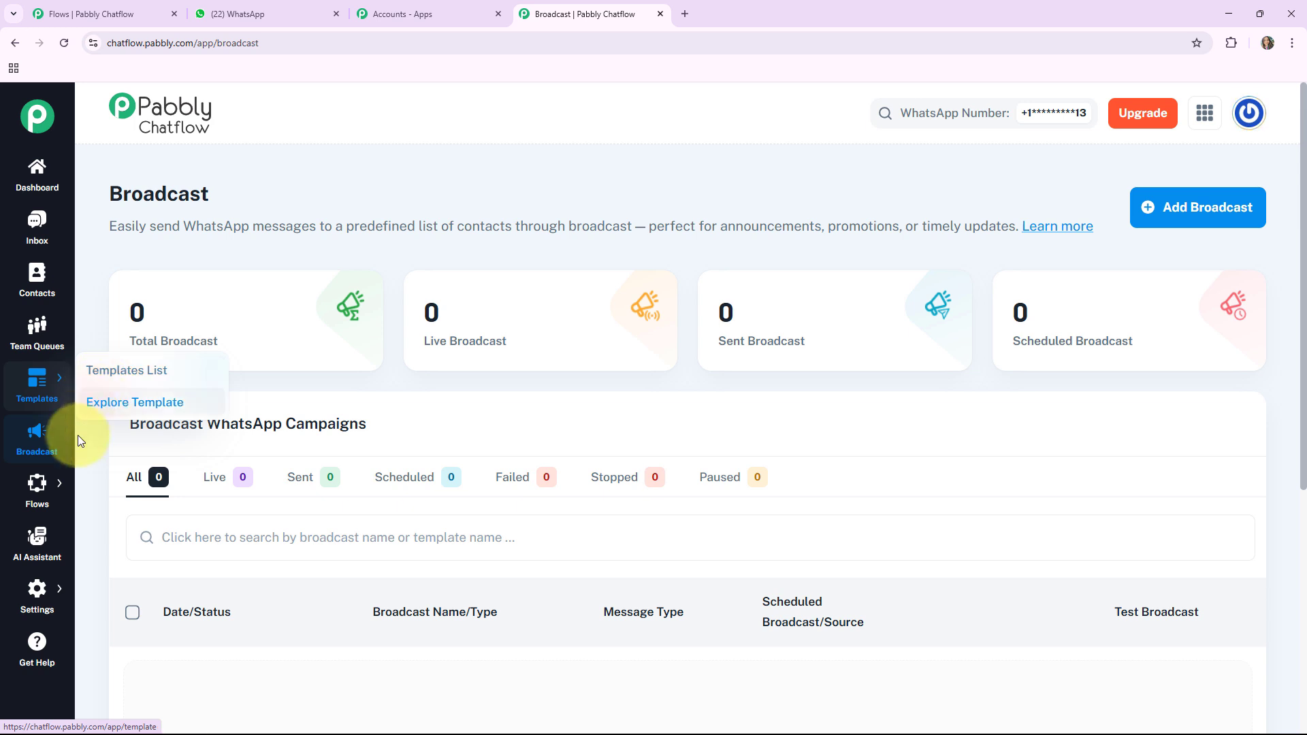
pyautogui.moveTo(35, 482)
pyautogui.click(104, 477)
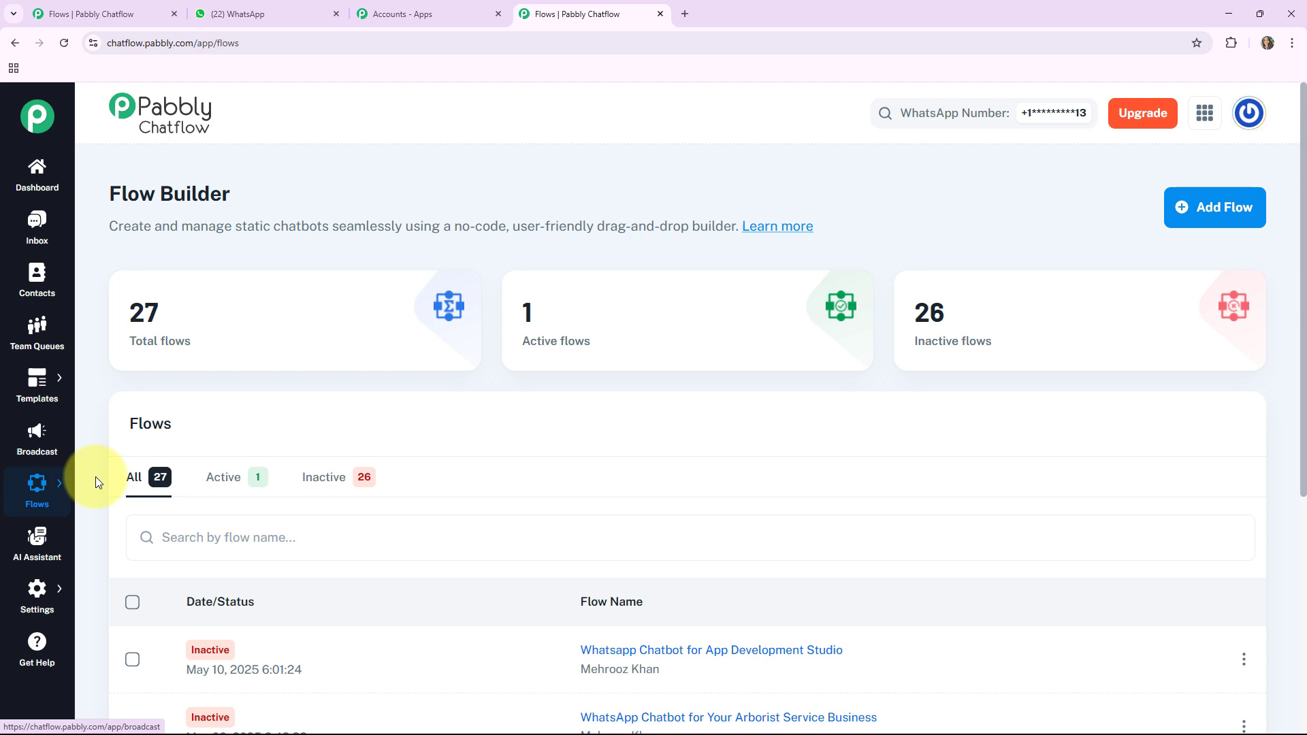
pyautogui.click(41, 535)
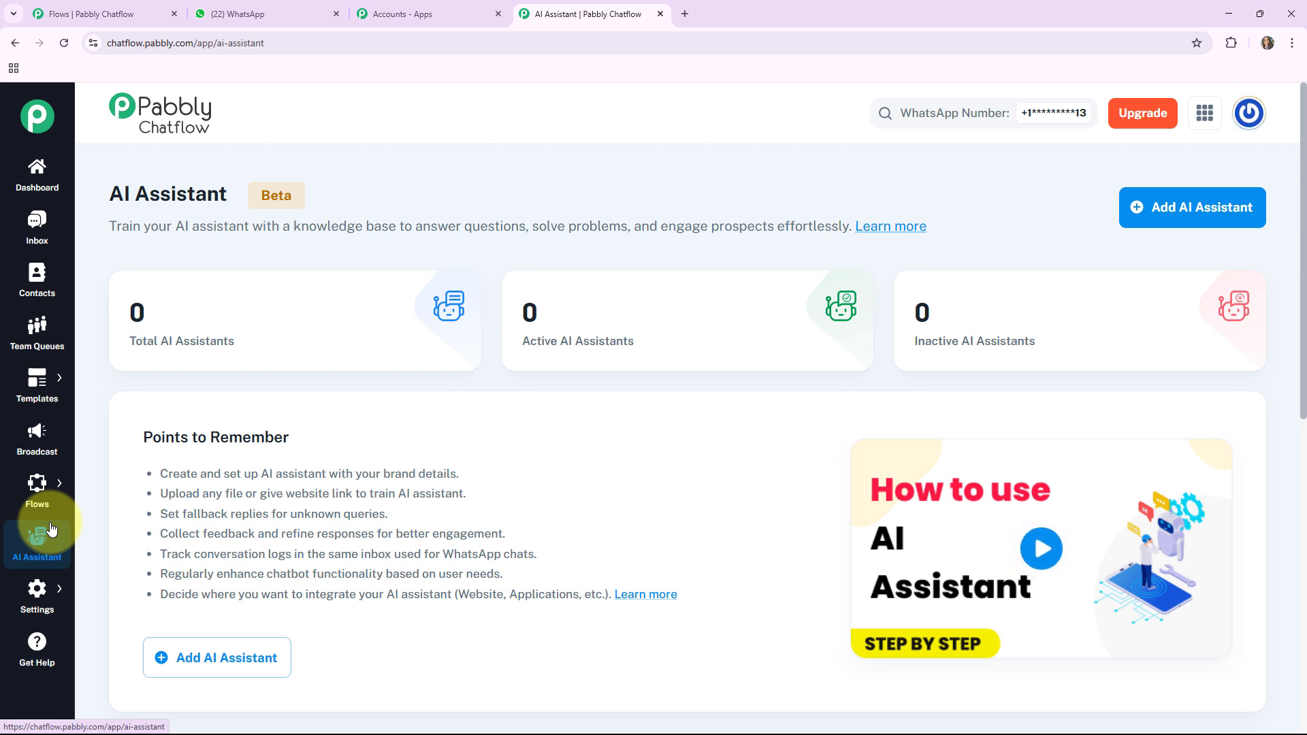
pyautogui.scroll(-1, 927, 543)
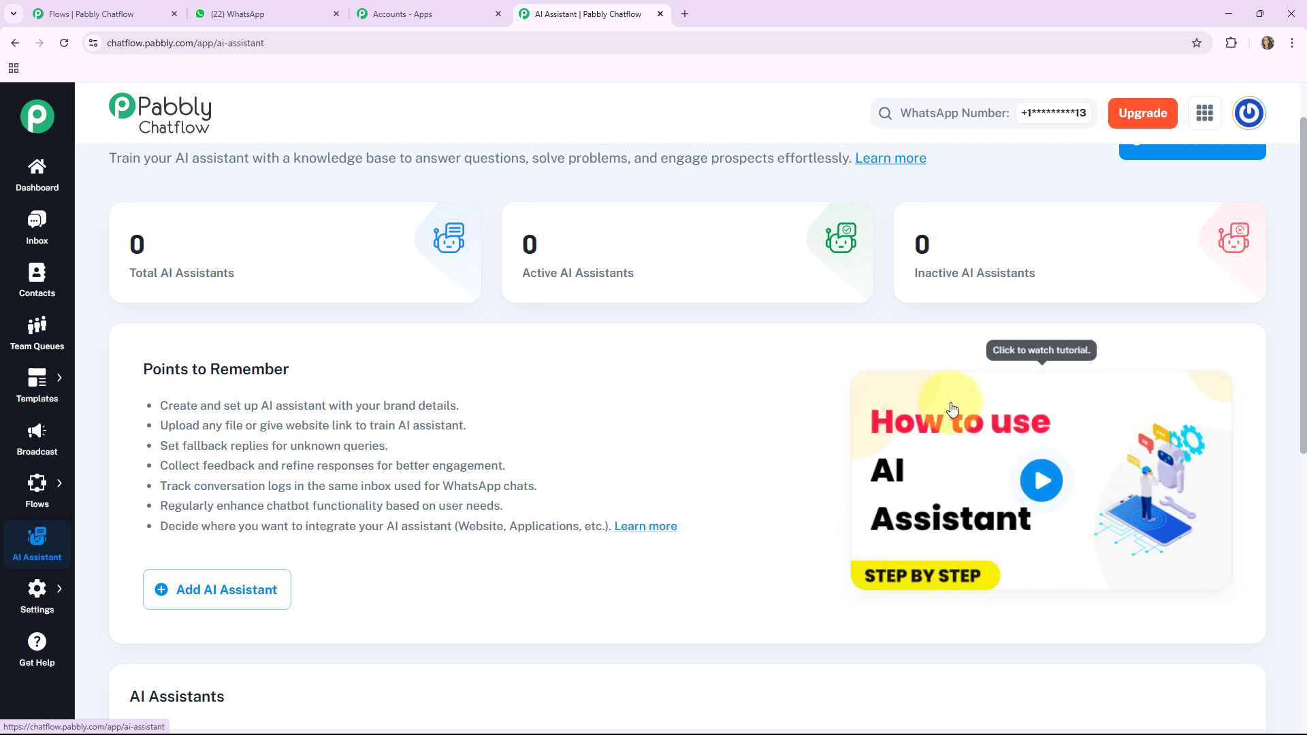
pyautogui.scroll(1, 773, 436)
pyautogui.moveTo(35, 599)
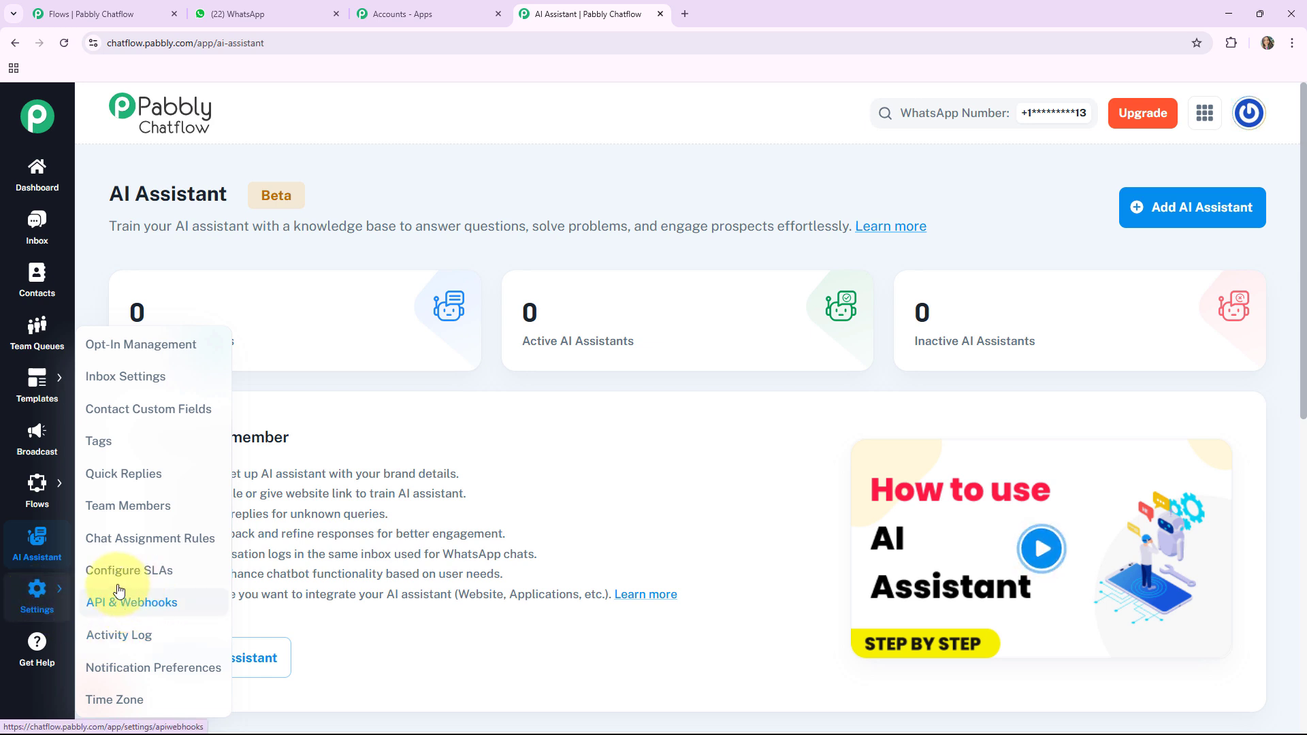
pyautogui.click(35, 642)
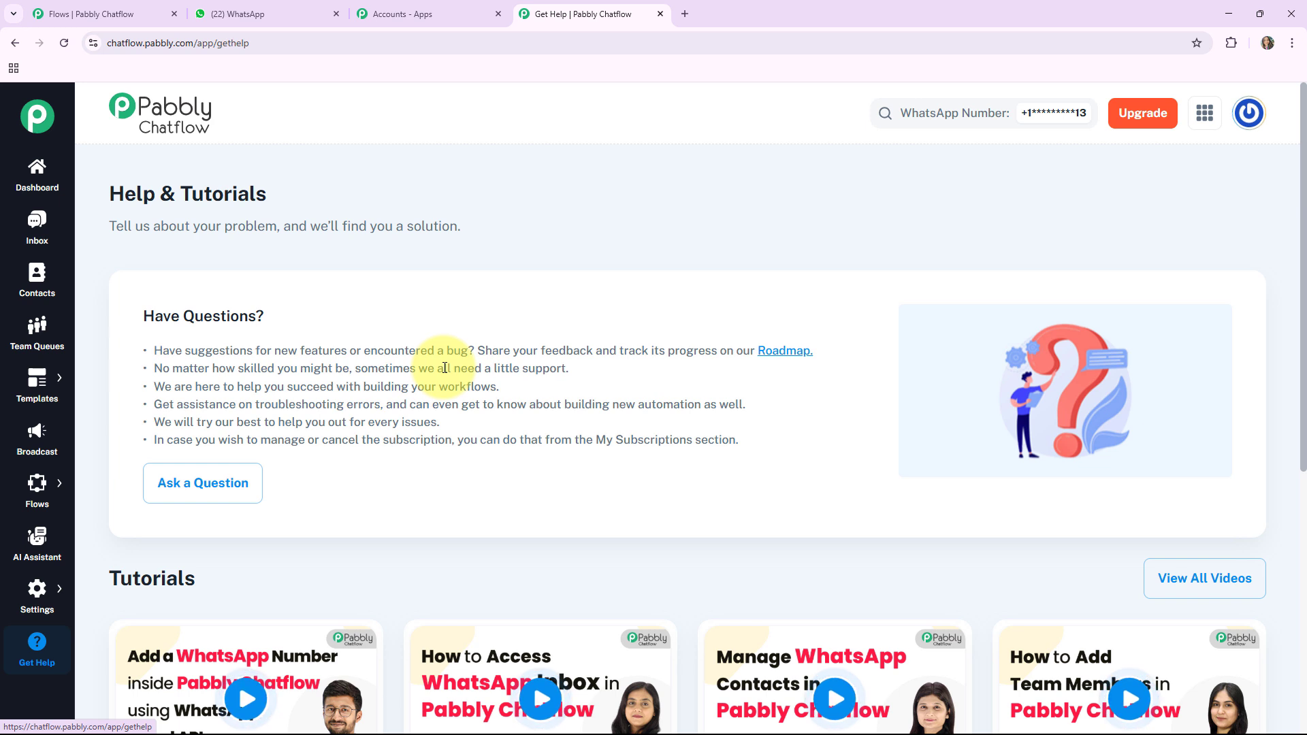
# Step: Return to the Flow Builder and add a new flow
pyautogui.moveTo(33, 509)
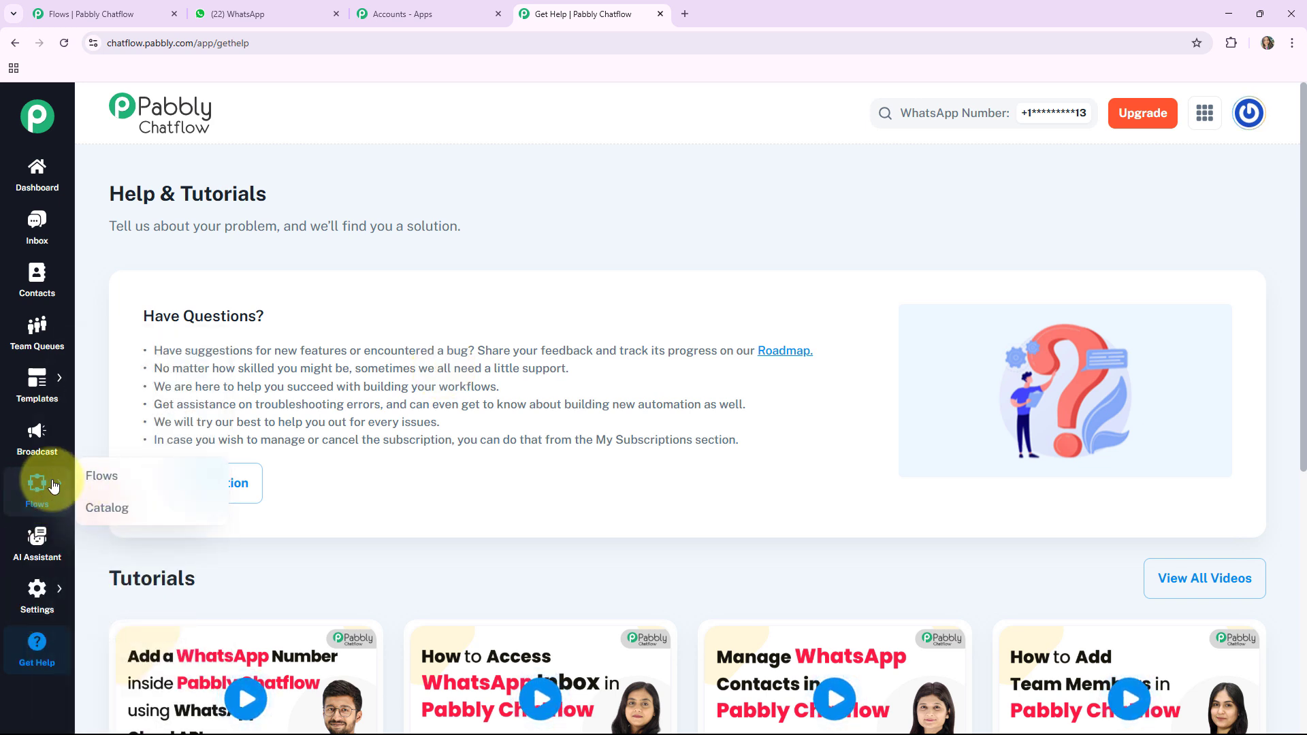
pyautogui.click(103, 476)
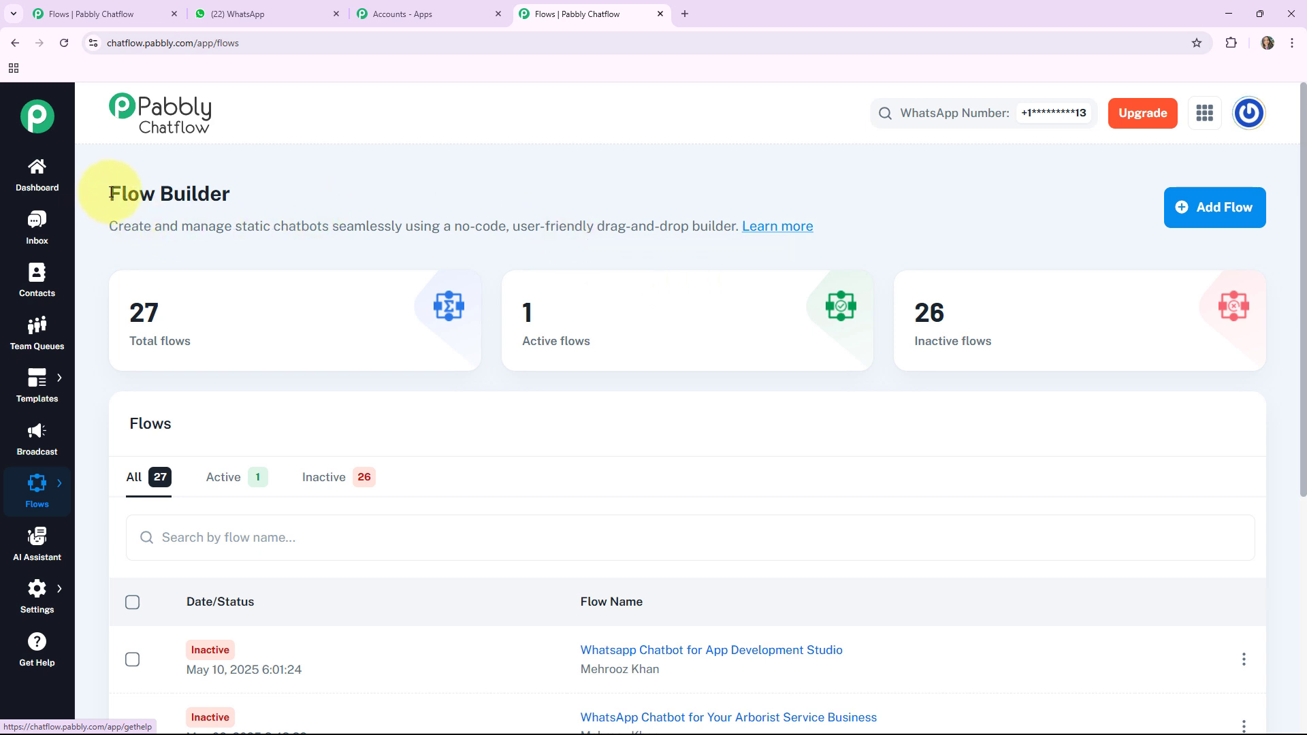
pyautogui.moveTo(111, 194); pyautogui.dragTo(335, 175)
pyautogui.click(345, 182)
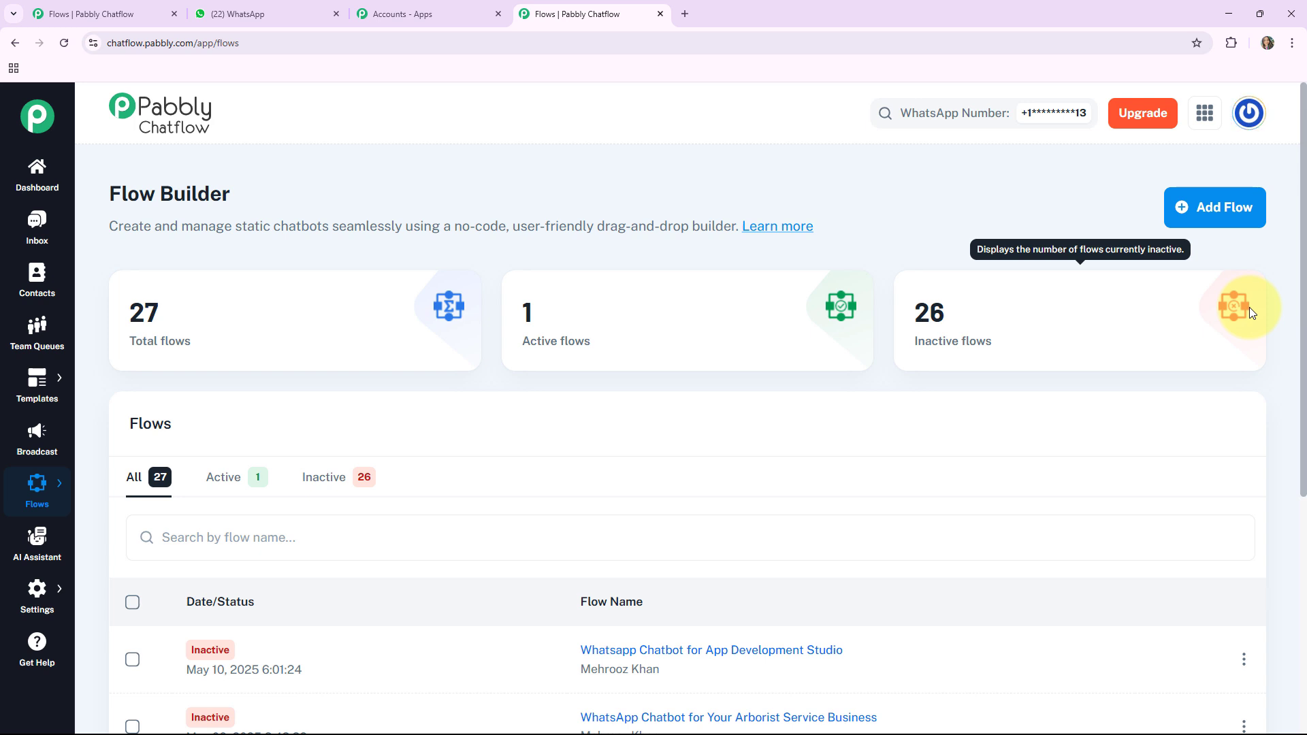
pyautogui.click(1229, 212)
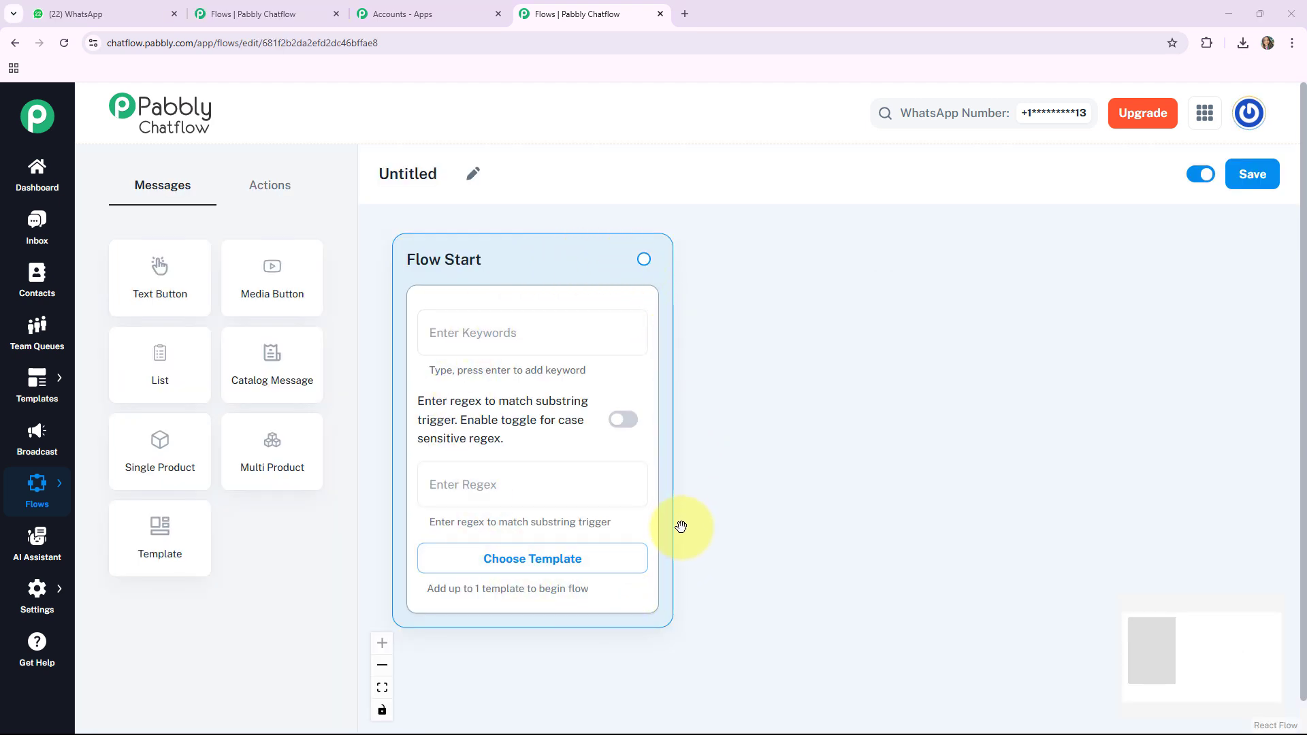
# Step: Rename the new flow "WhatsApp Chatbot for Your Arborist Service Business"
pyautogui.click(477, 175)
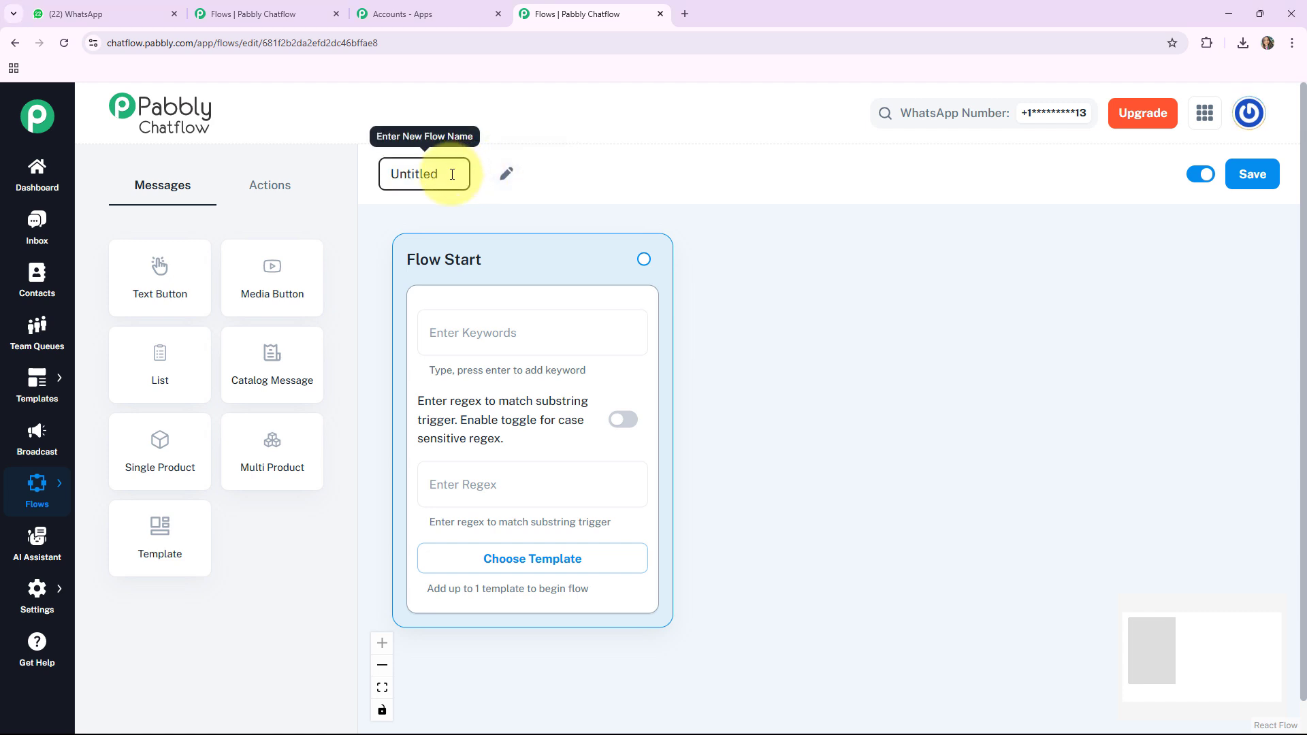
pyautogui.moveTo(454, 171); pyautogui.dragTo(381, 172)
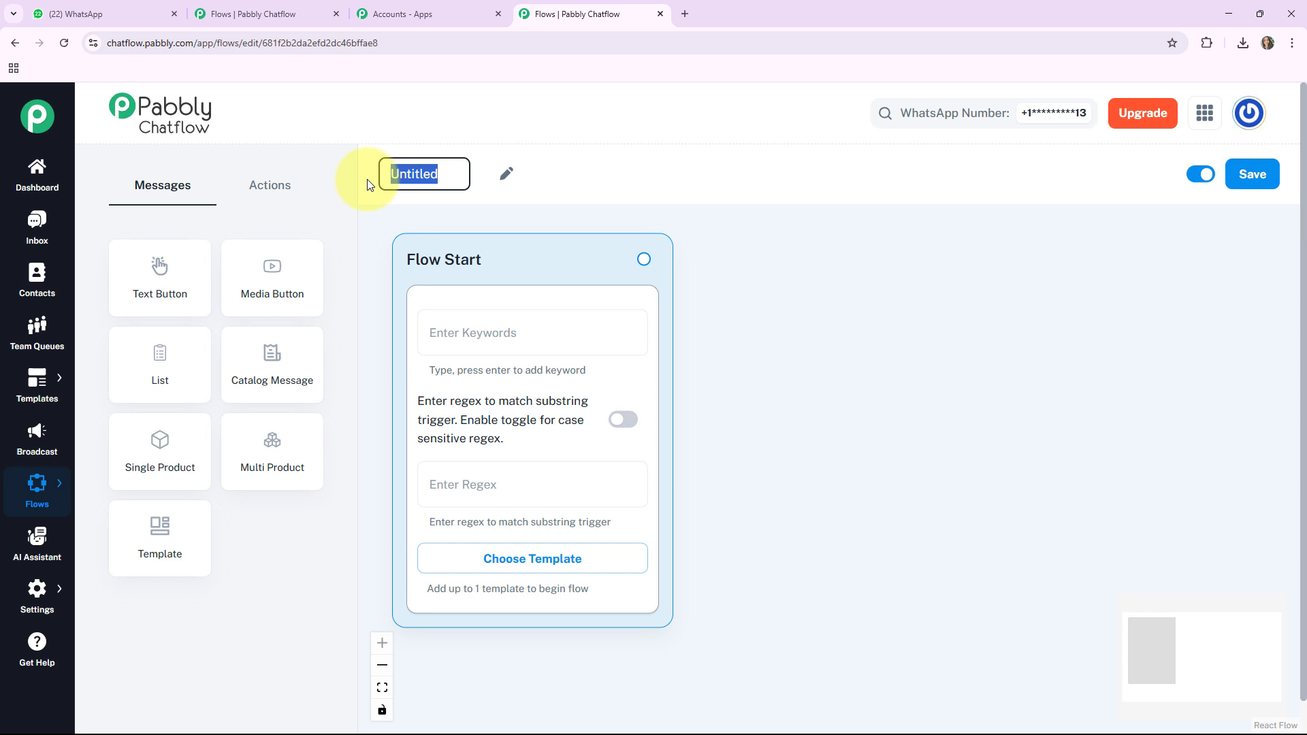
pyautogui.write('WhatsApp Chatbot for Your Arborist Service Business')
pyautogui.click(753, 320)
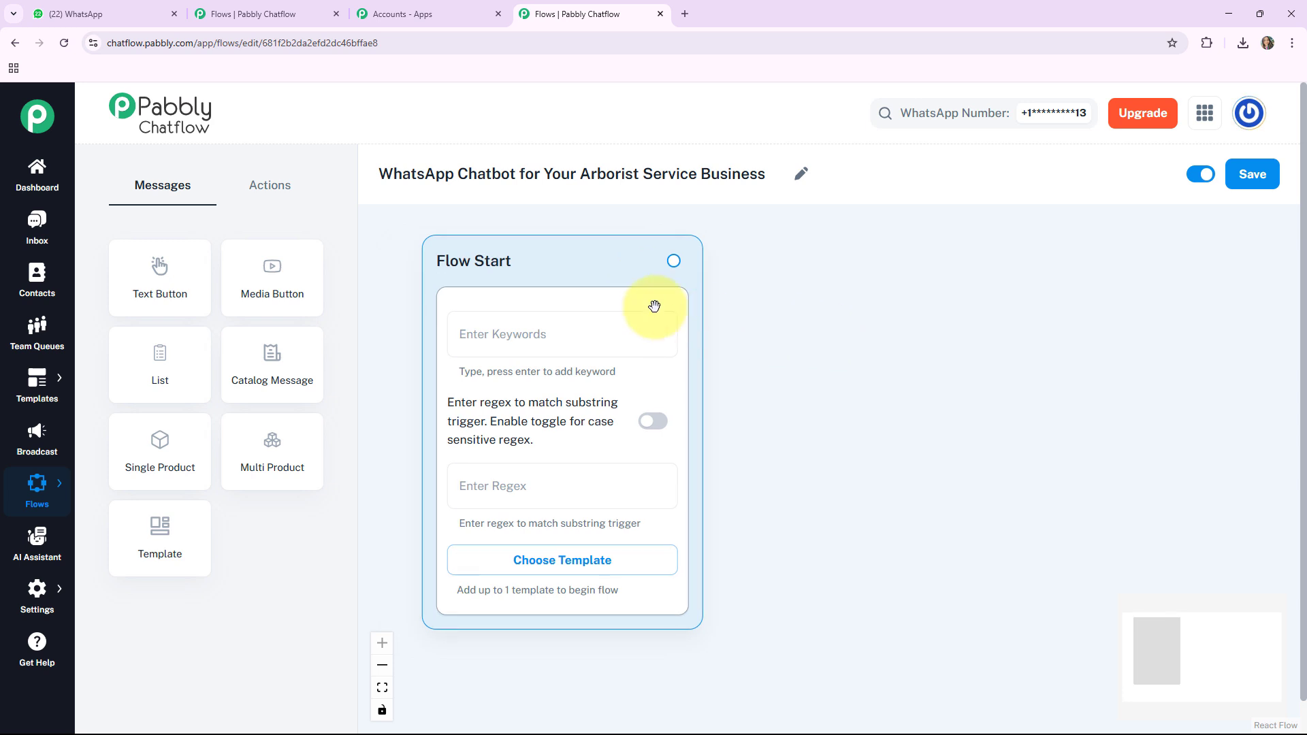
# Step: Examine the message and action node types available for the flow, and check the option for saving it
pyautogui.click(289, 198)
pyautogui.click(141, 194)
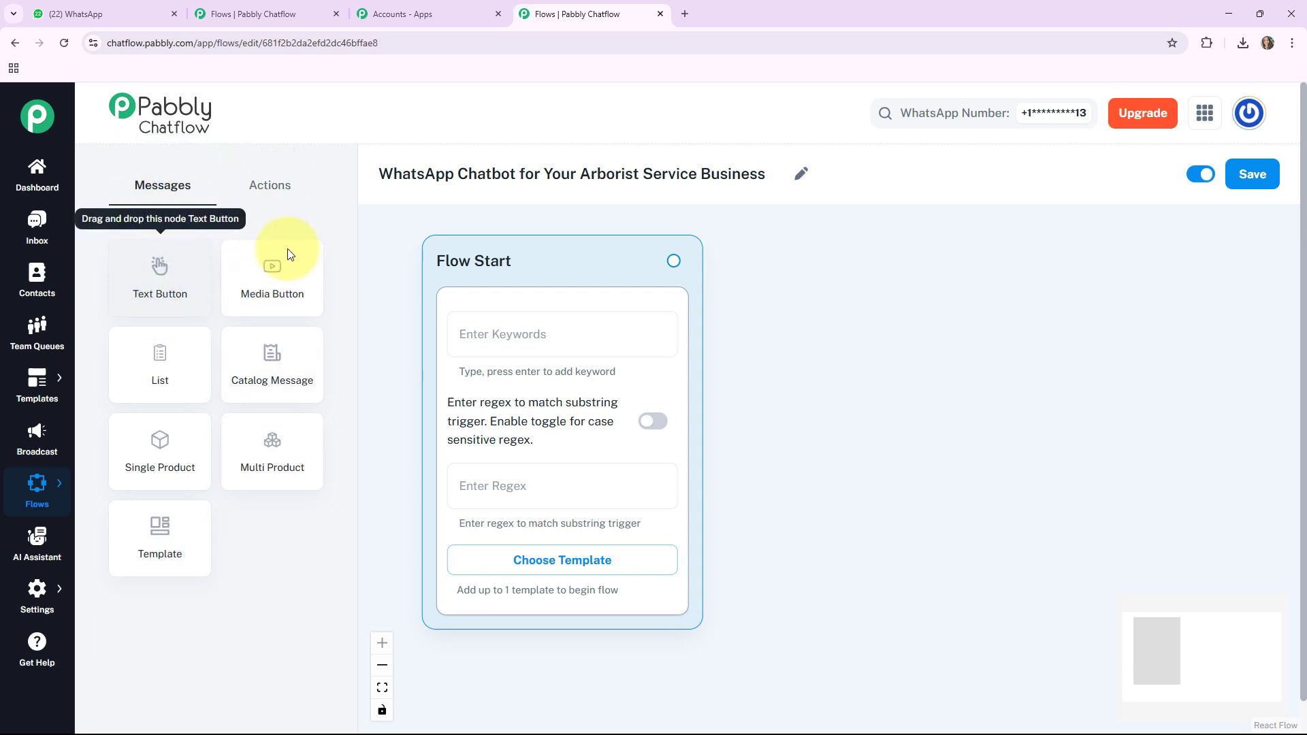
pyautogui.click(250, 185)
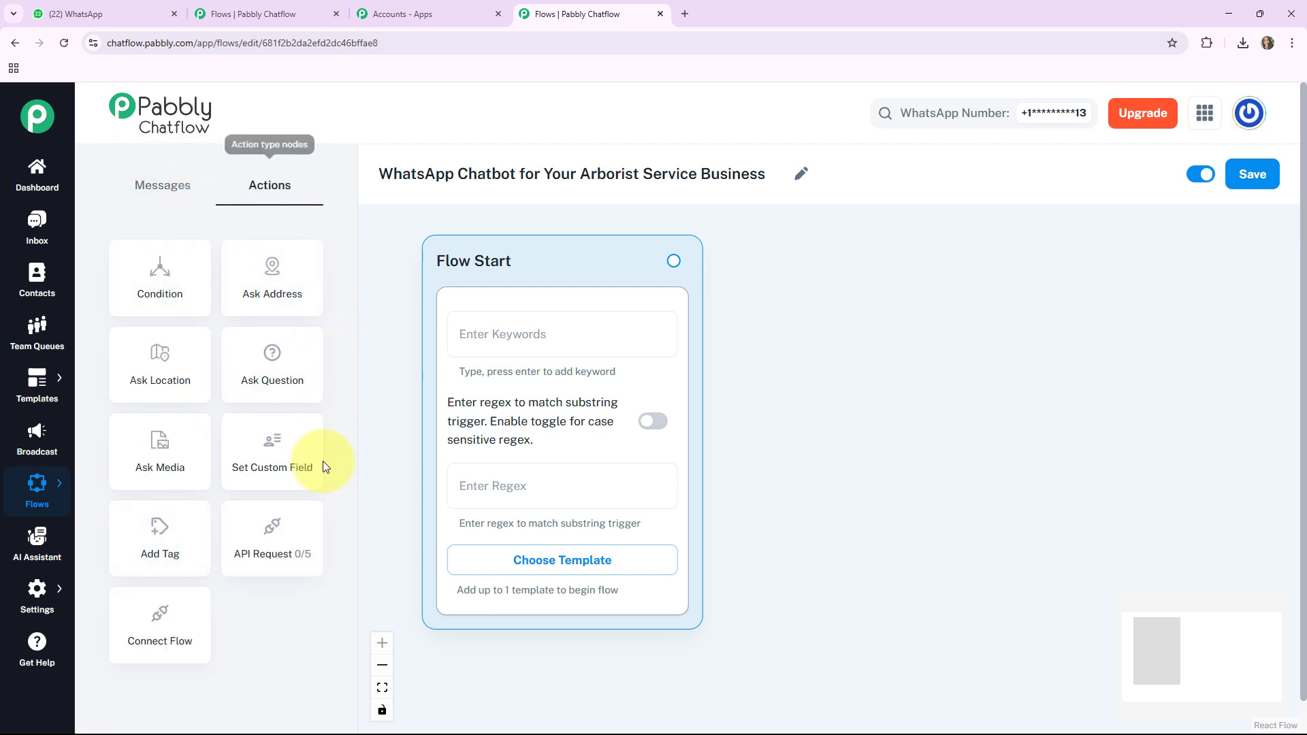
pyautogui.click(168, 191)
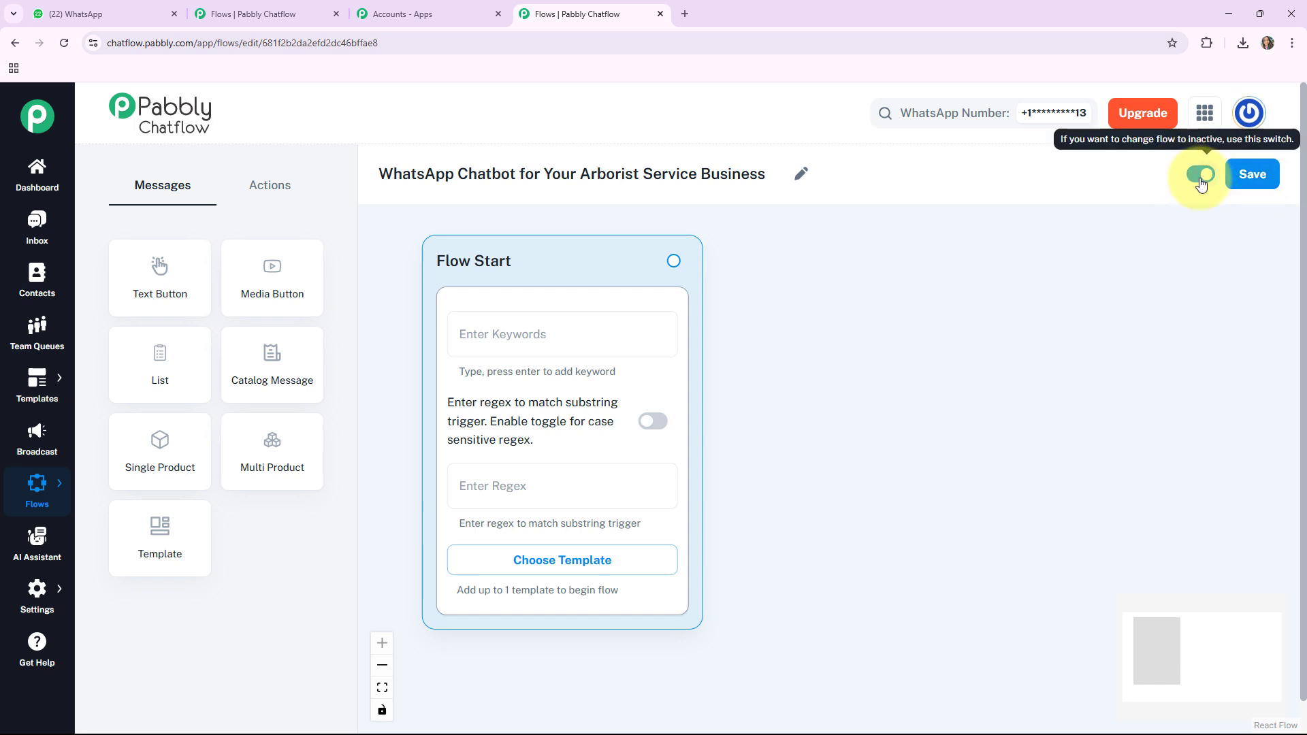
pyautogui.click(1255, 177)
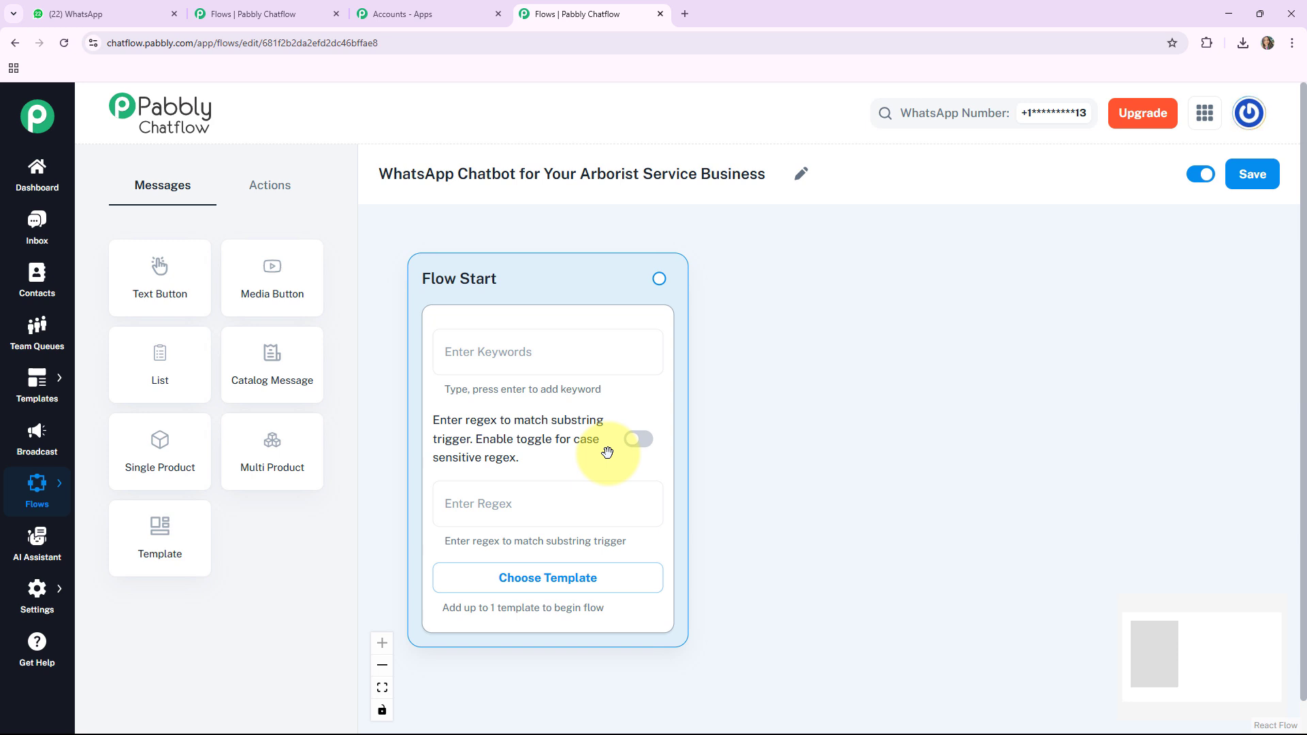
# Step: View the approved templates without choosing one, and set the Flow Start regex trigger to [\s\S]+
pyautogui.click(545, 577)
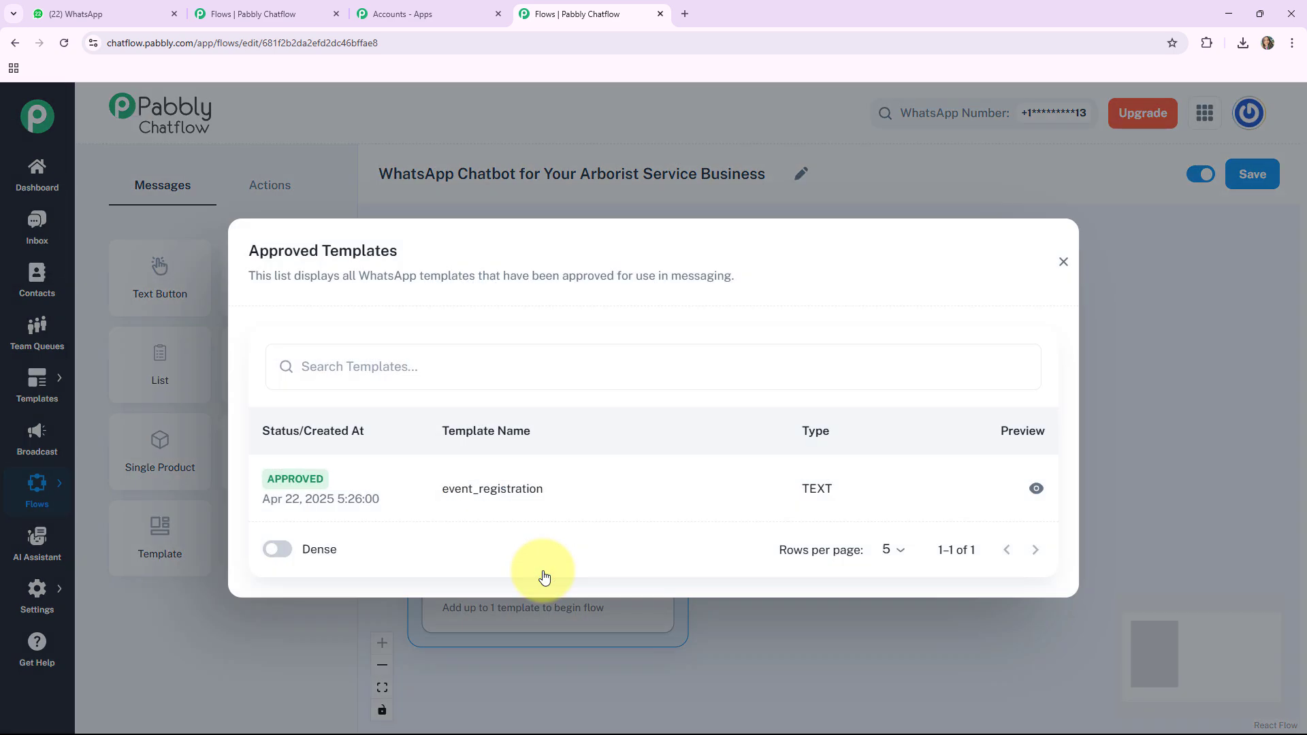
pyautogui.click(1053, 255)
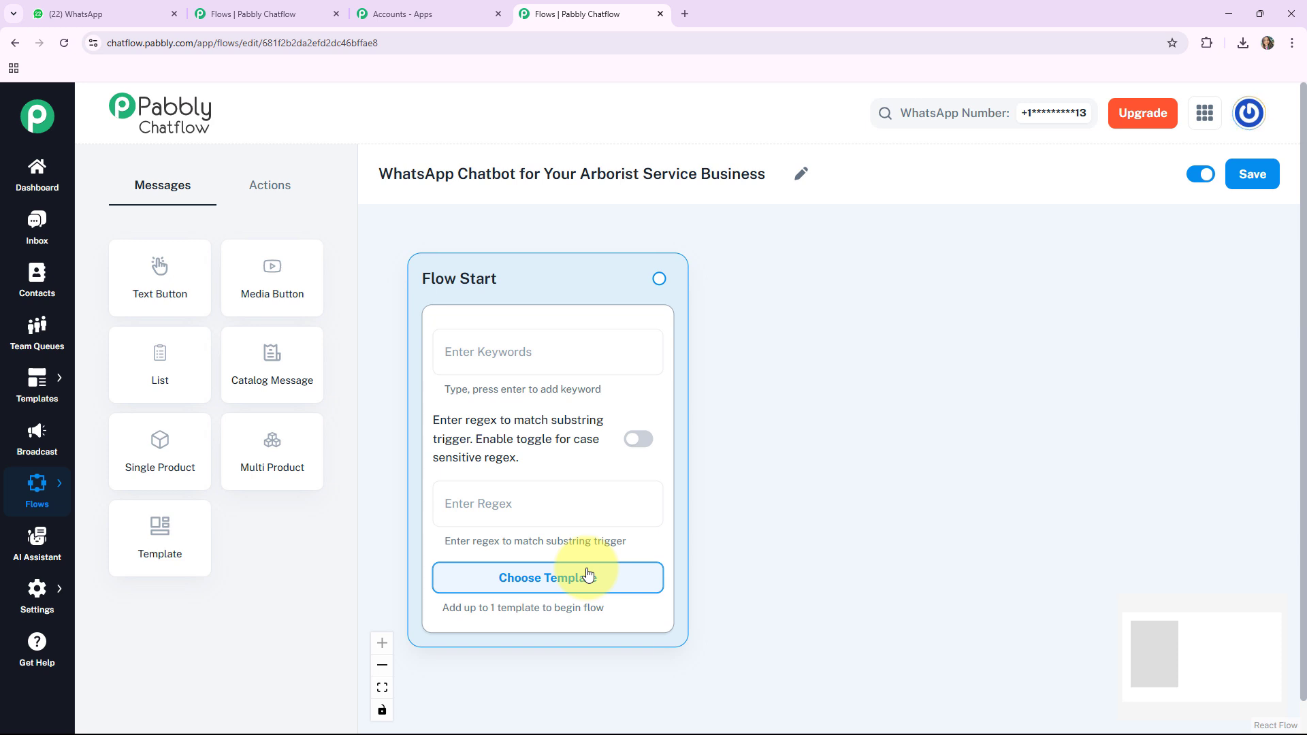
pyautogui.click(514, 517)
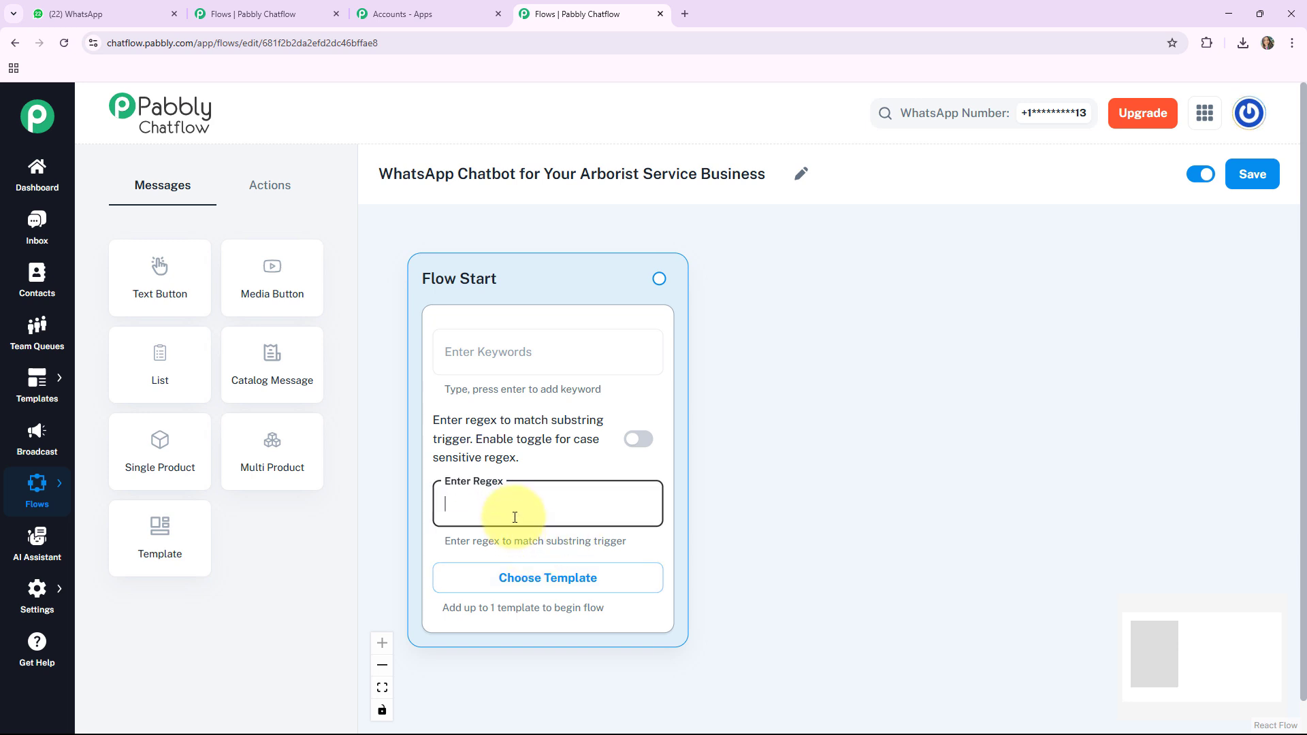
pyautogui.write('[\\s\\S]+')
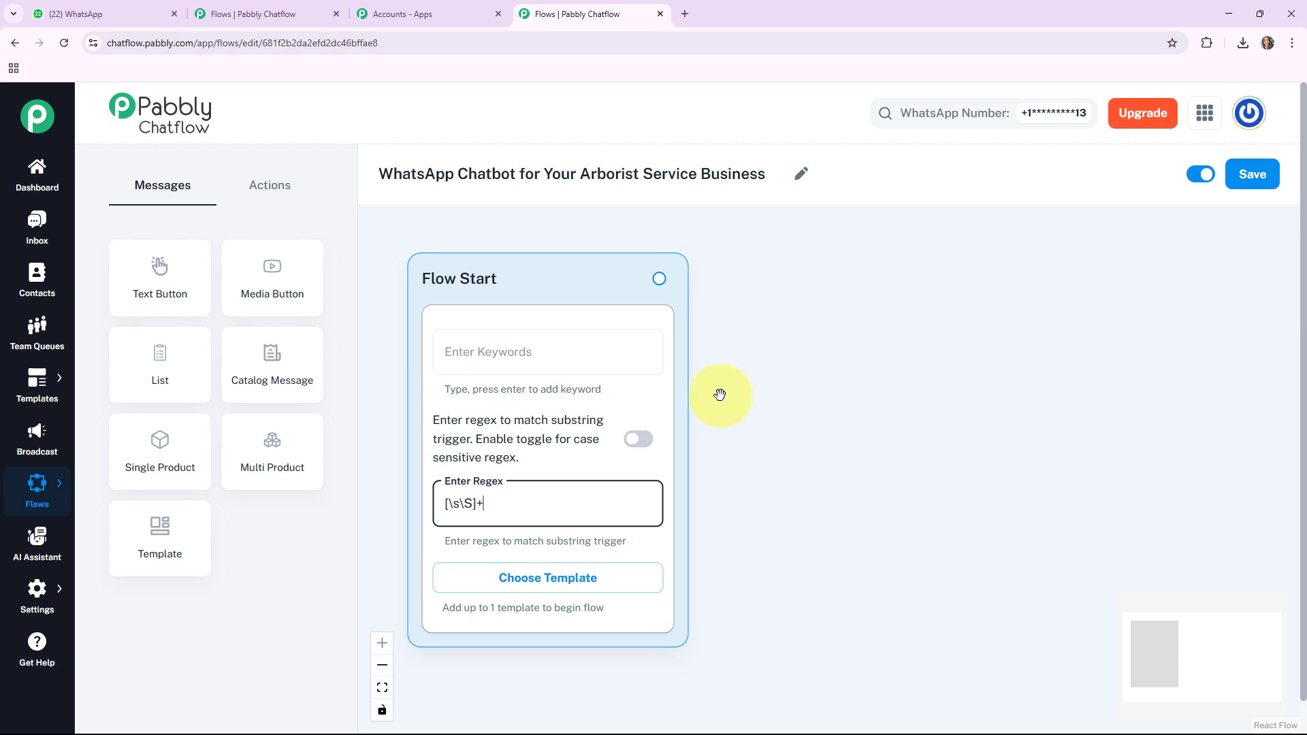
# Step: Add a Media Button message node beside Flow Start and set its media type to Image
pyautogui.click(271, 291)
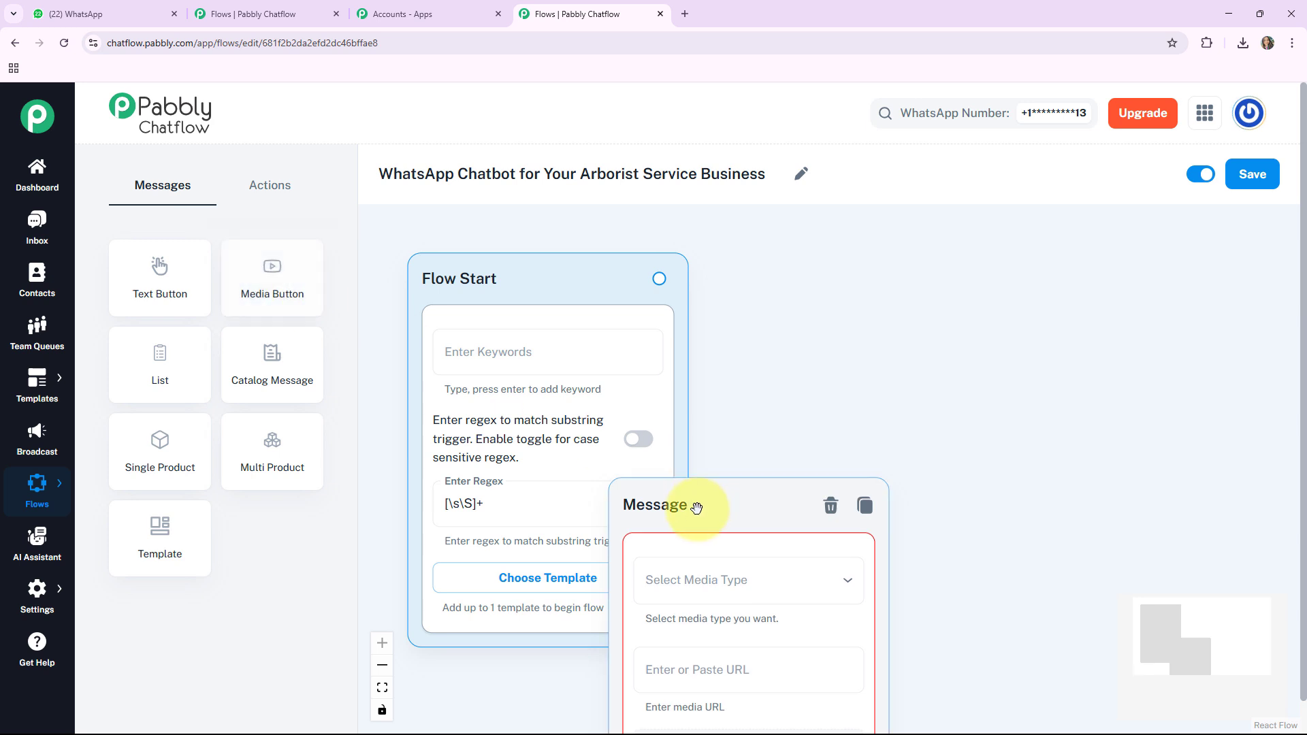
pyautogui.moveTo(695, 504); pyautogui.dragTo(811, 249)
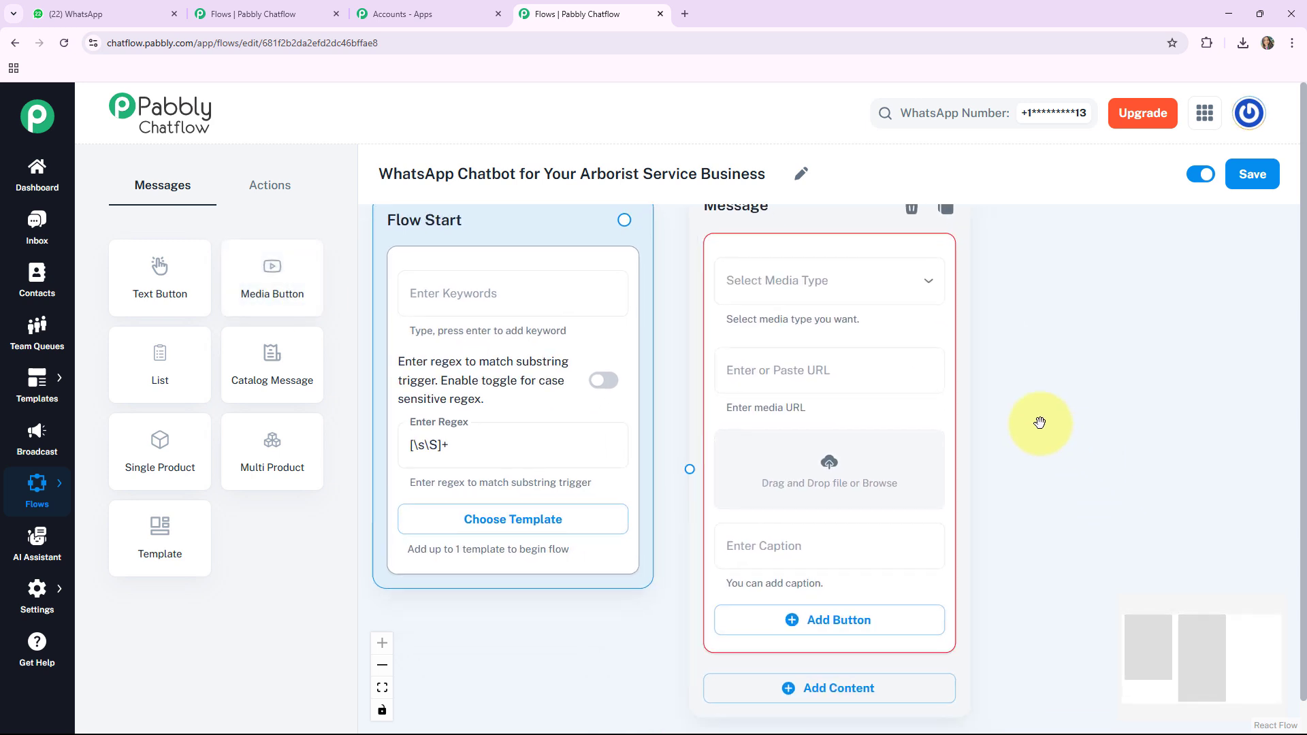
pyautogui.click(794, 269)
pyautogui.click(750, 329)
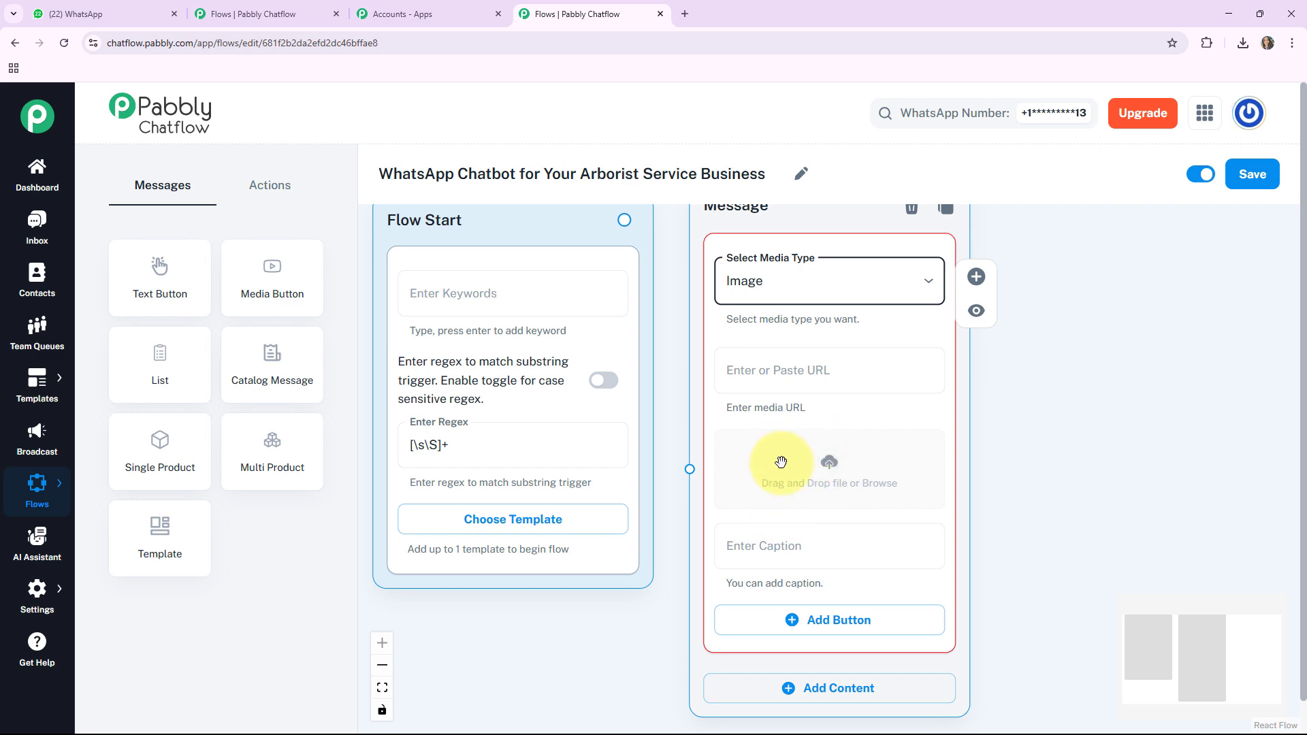
# Step: Upload the Advanced Arborist logo image to the message and paste the caption starting "Welcome to *Advanced Arborist"
pyautogui.click(819, 466)
pyautogui.doubleClick(174, 344)
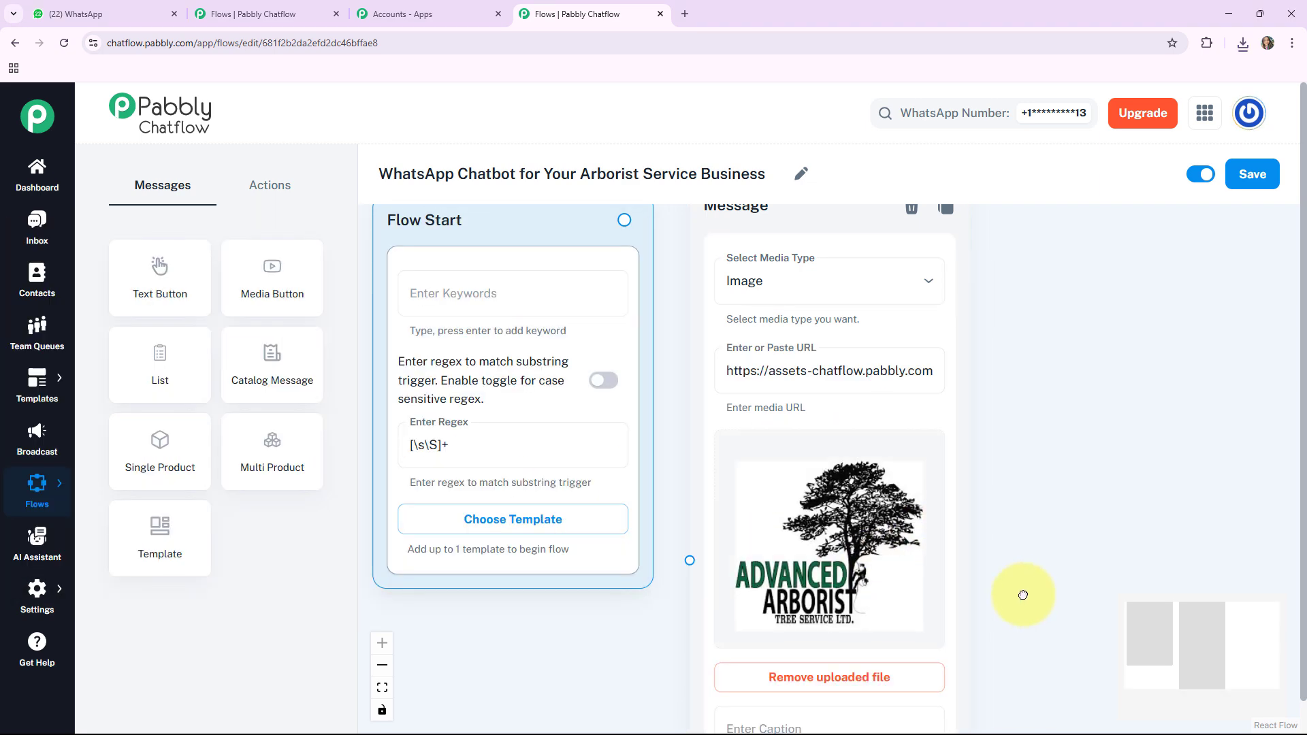
pyautogui.scroll(-2, 1027, 592)
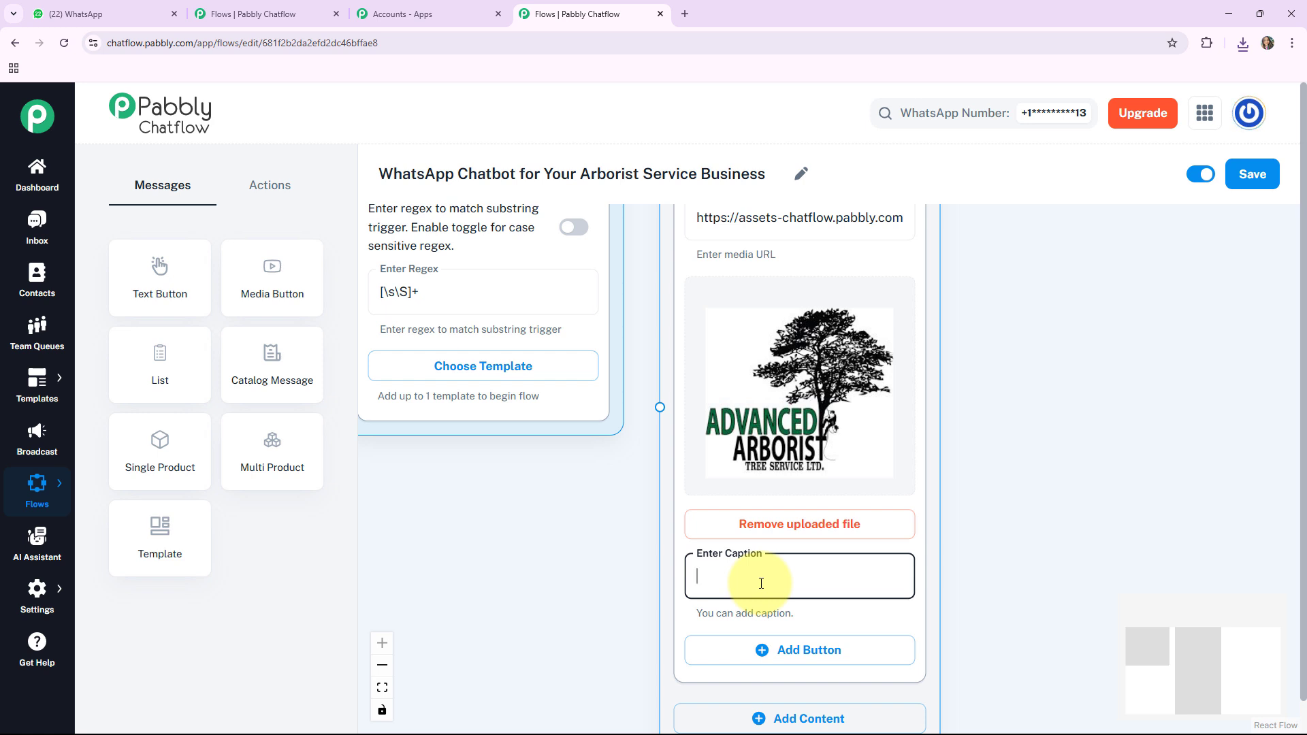
pyautogui.hotkey('ctrl', 'v')
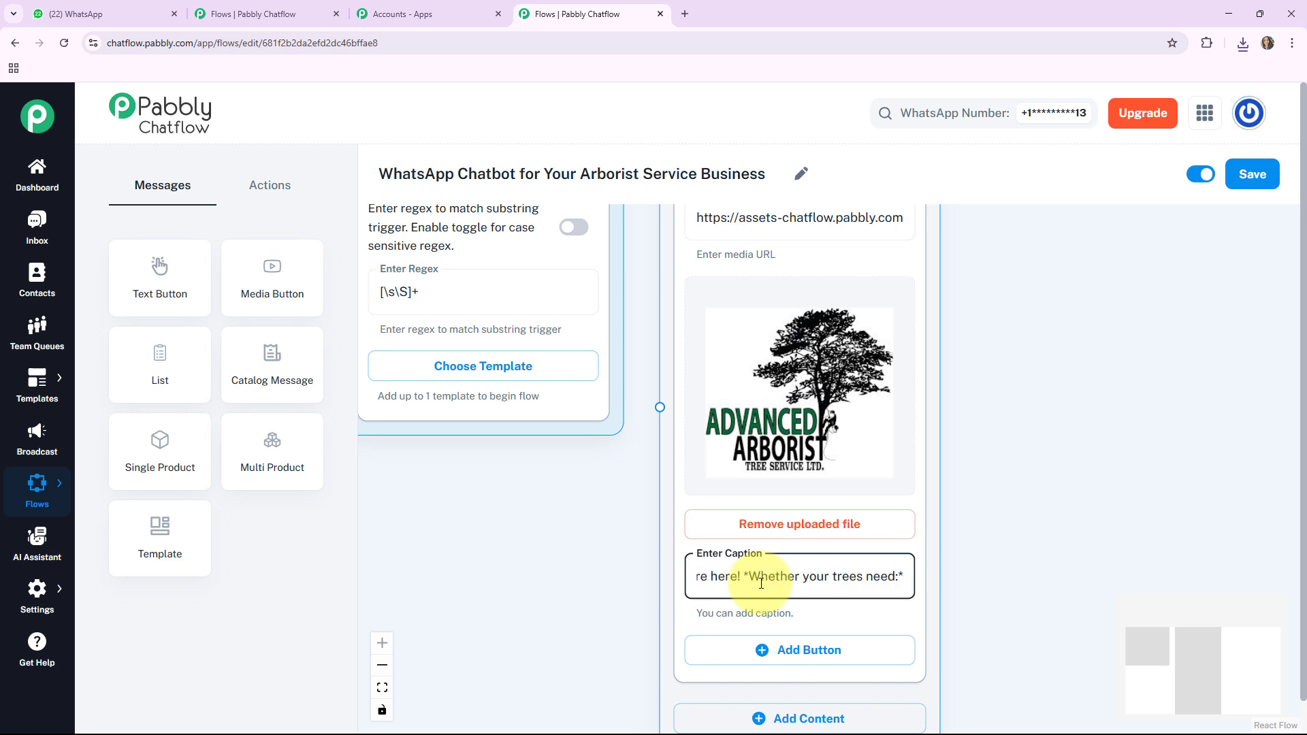
# Step: Add three buttons to the media message: "Tree Inspection 🔍", "Pruning / Trimming ✂️" and "Maintenance Tips 🍁"
pyautogui.moveTo(989, 586); pyautogui.dragTo(974, 481)
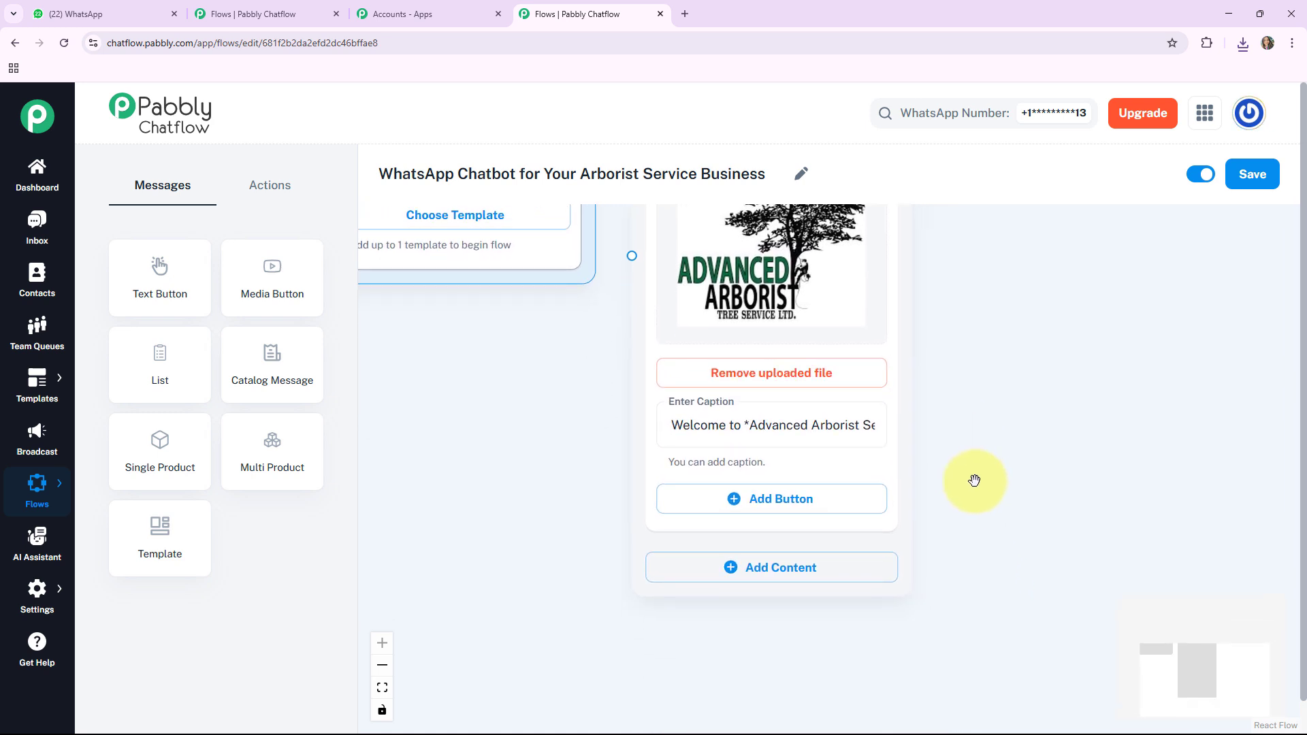
pyautogui.click(774, 502)
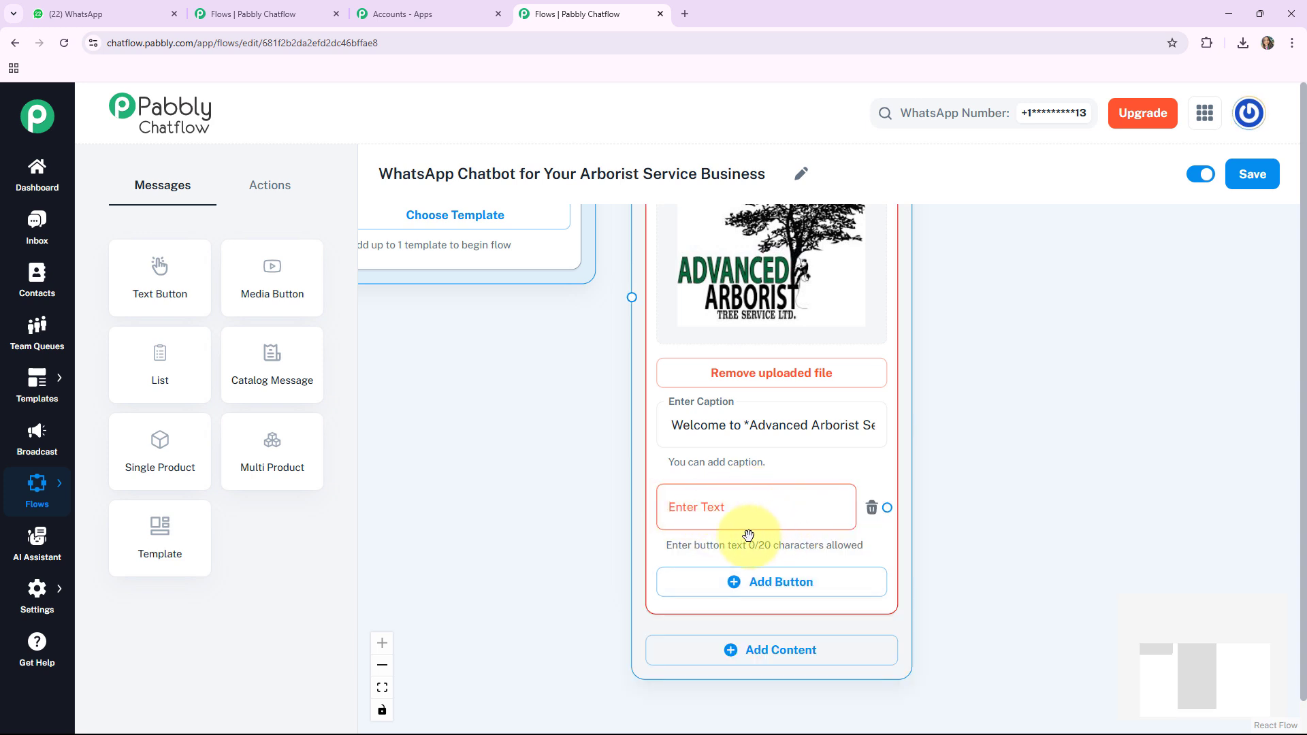
pyautogui.click(711, 506)
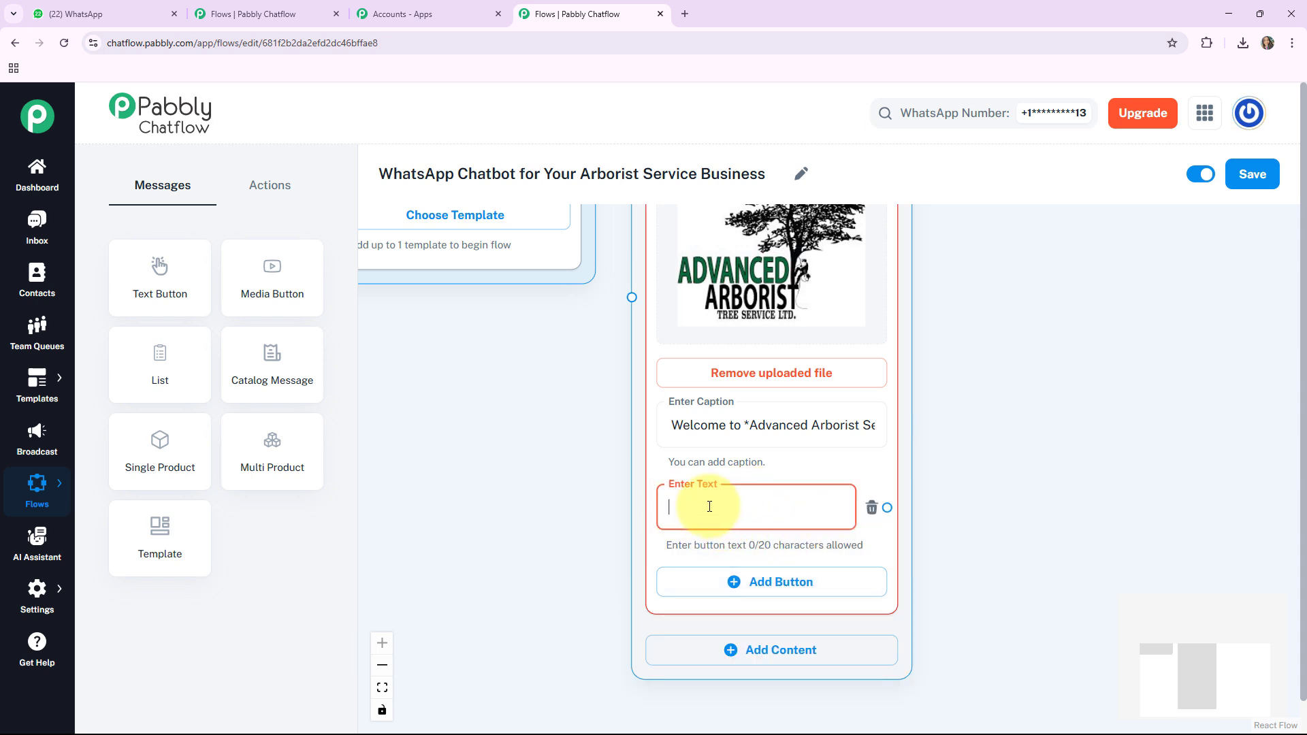
pyautogui.write('Tree Inspection 🔍')
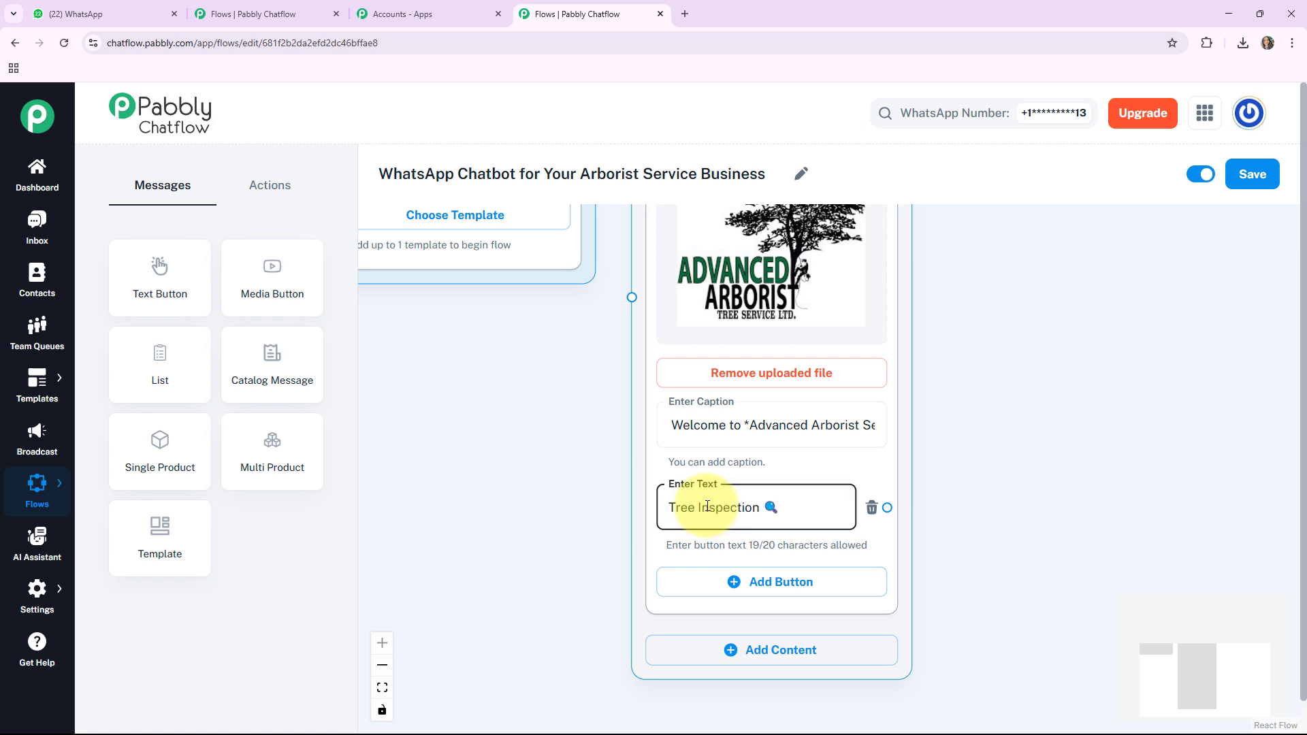
pyautogui.click(746, 583)
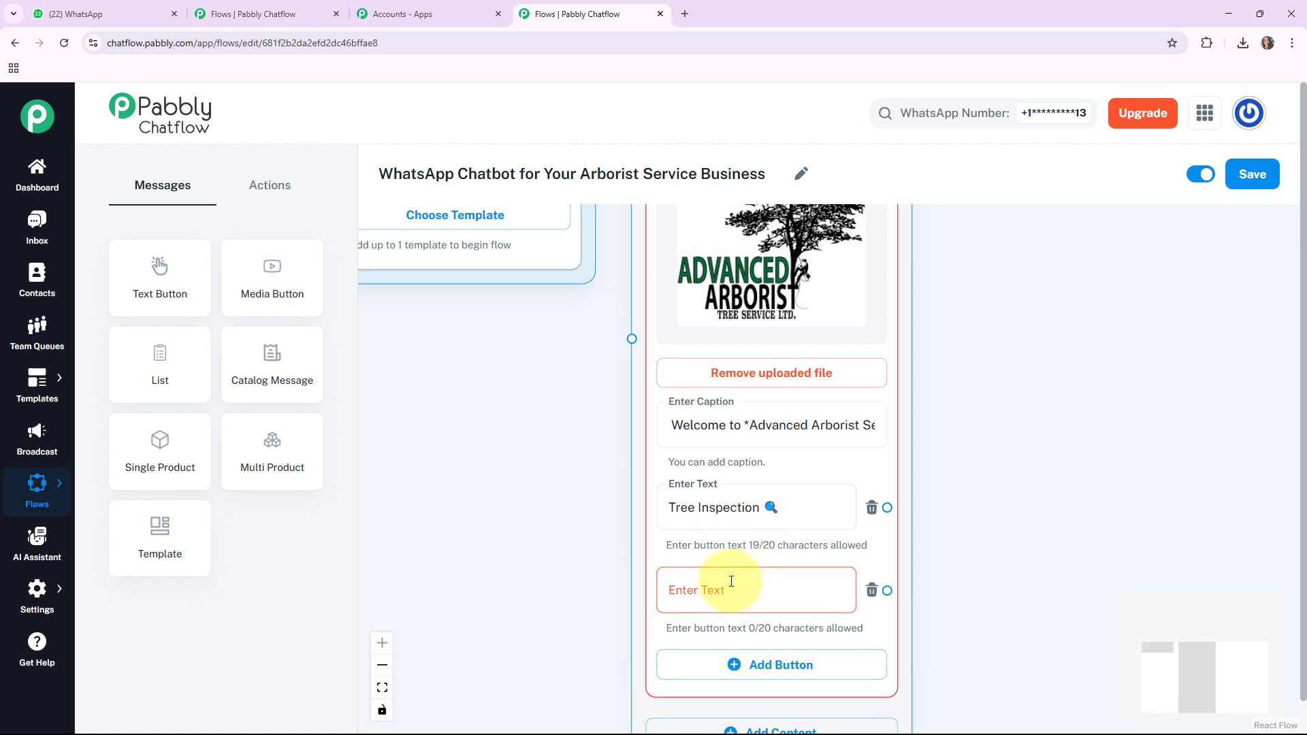
pyautogui.click(731, 581)
pyautogui.write('Pruning / Trimming✂️')
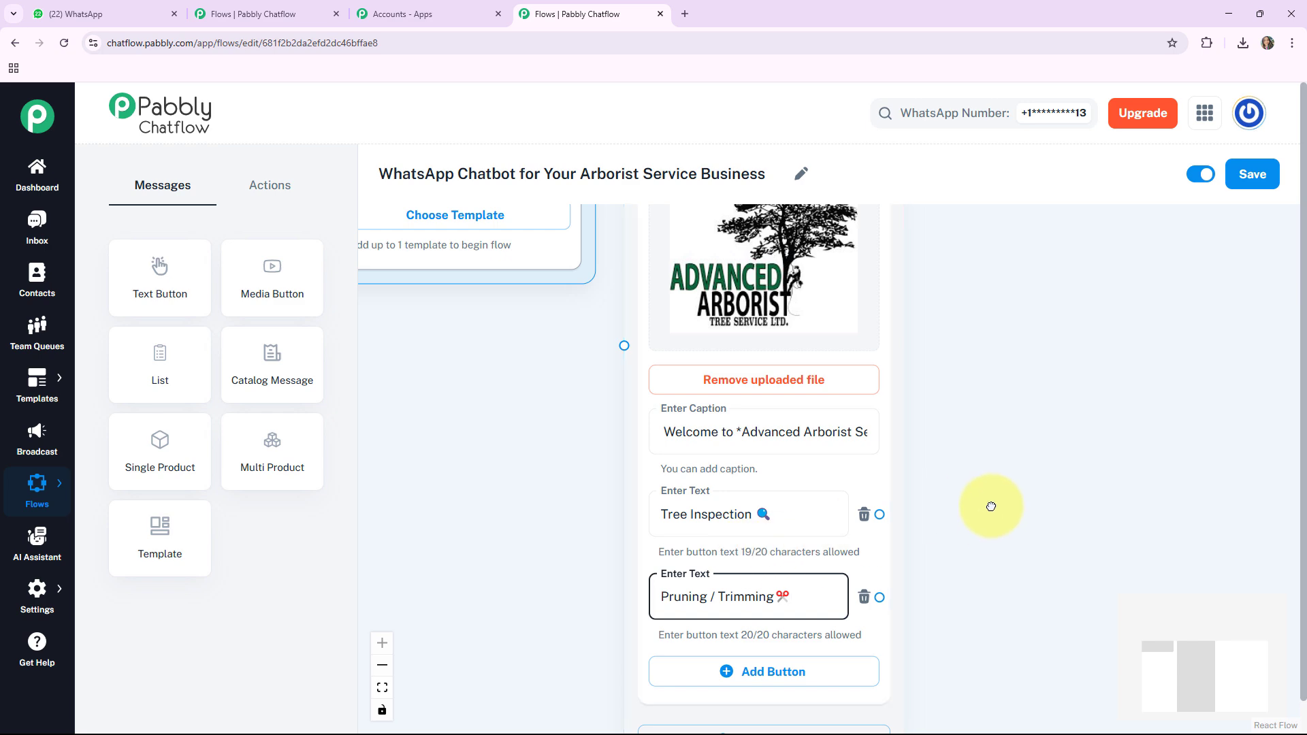
pyautogui.scroll(-2, 971, 388)
pyautogui.click(746, 531)
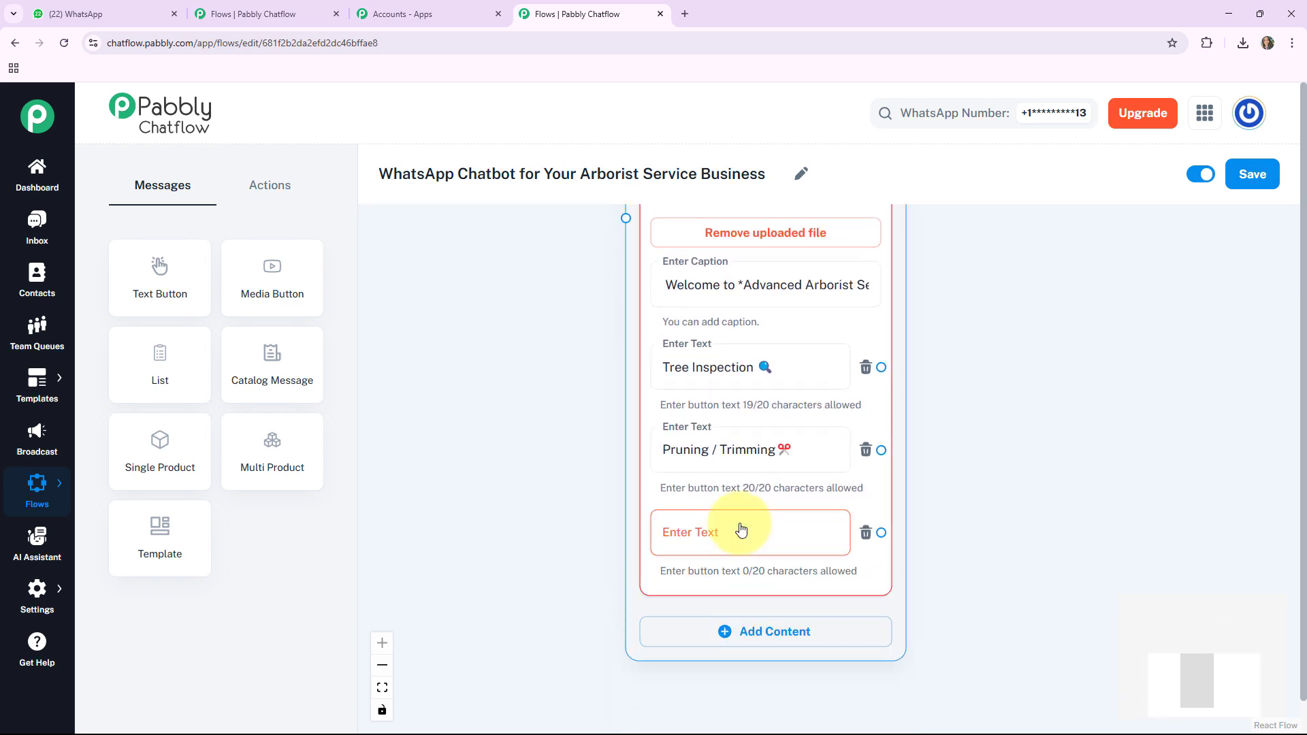
pyautogui.click(700, 528)
pyautogui.write('Maintenance Tips 🍁')
pyautogui.scroll(-5, 1007, 367)
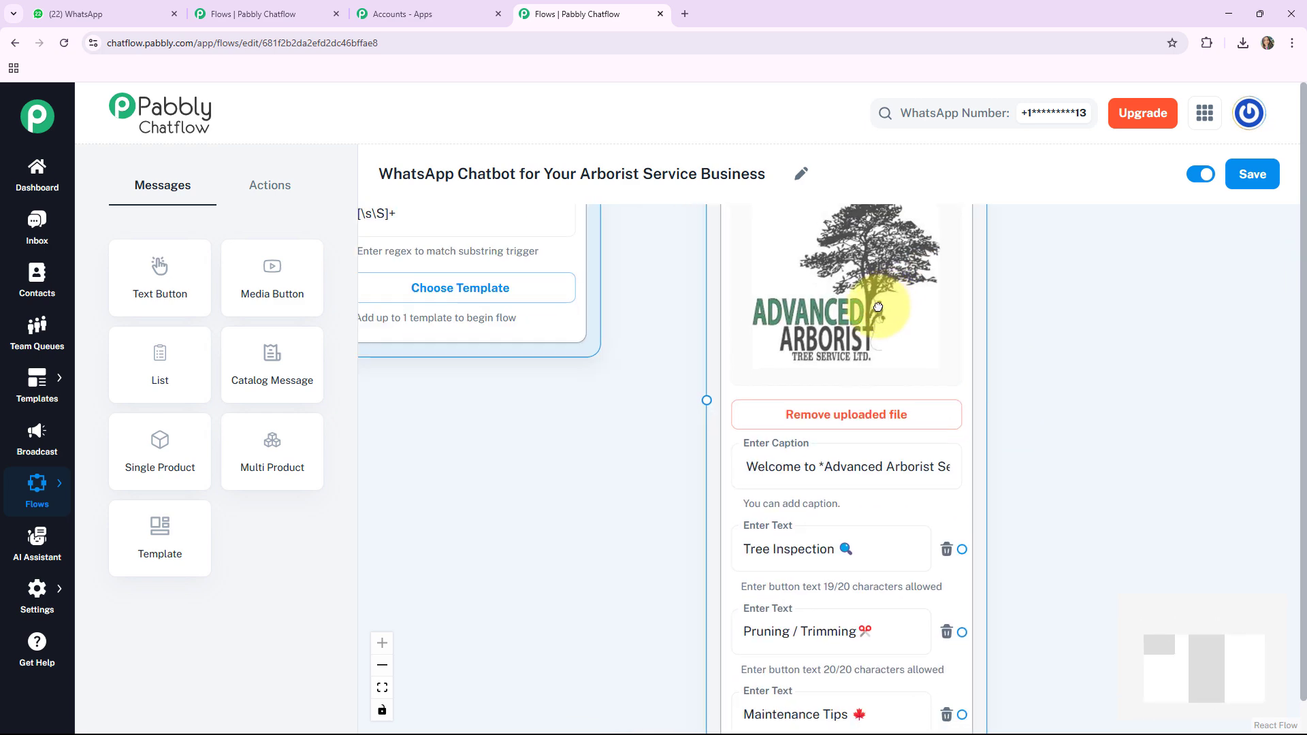
# Step: Connect the Flow Start node's output to the Media Button message node and arrange the nodes on the canvas
pyautogui.scroll(2, 563, 552)
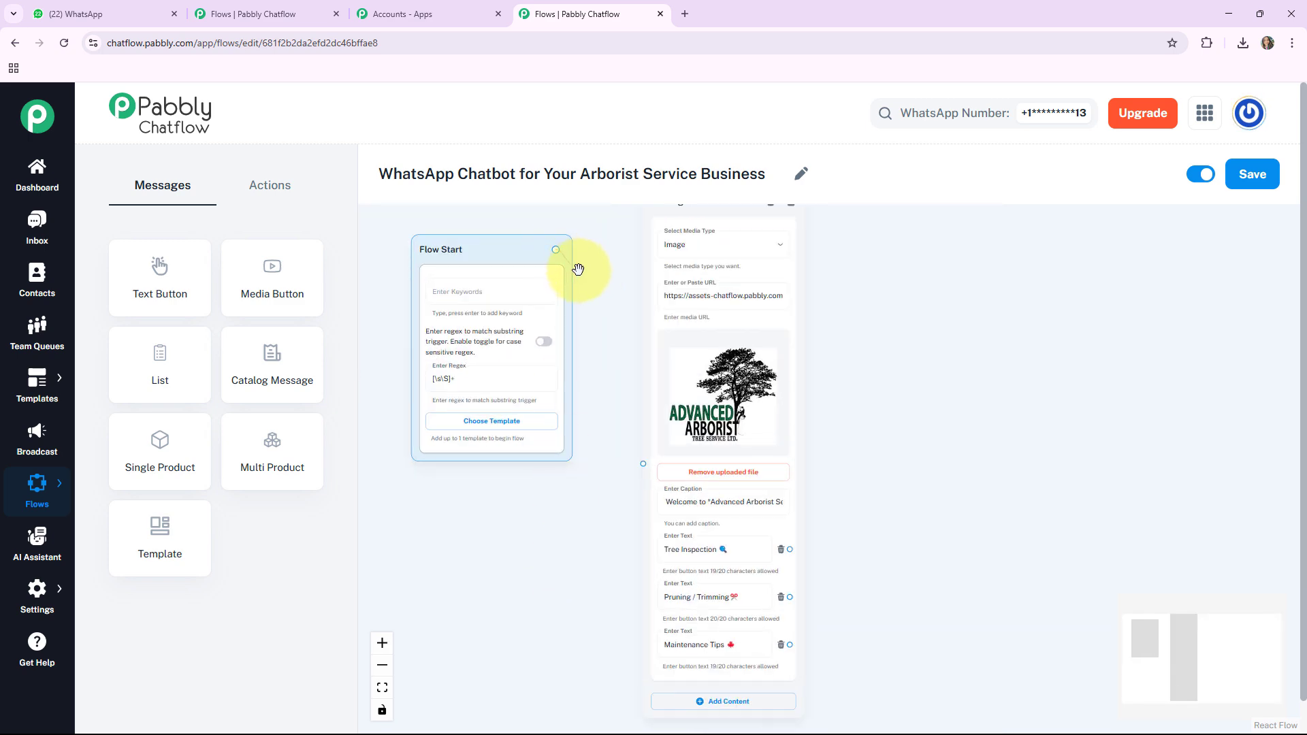
pyautogui.moveTo(577, 269); pyautogui.dragTo(594, 332)
pyautogui.moveTo(609, 443); pyautogui.dragTo(637, 463)
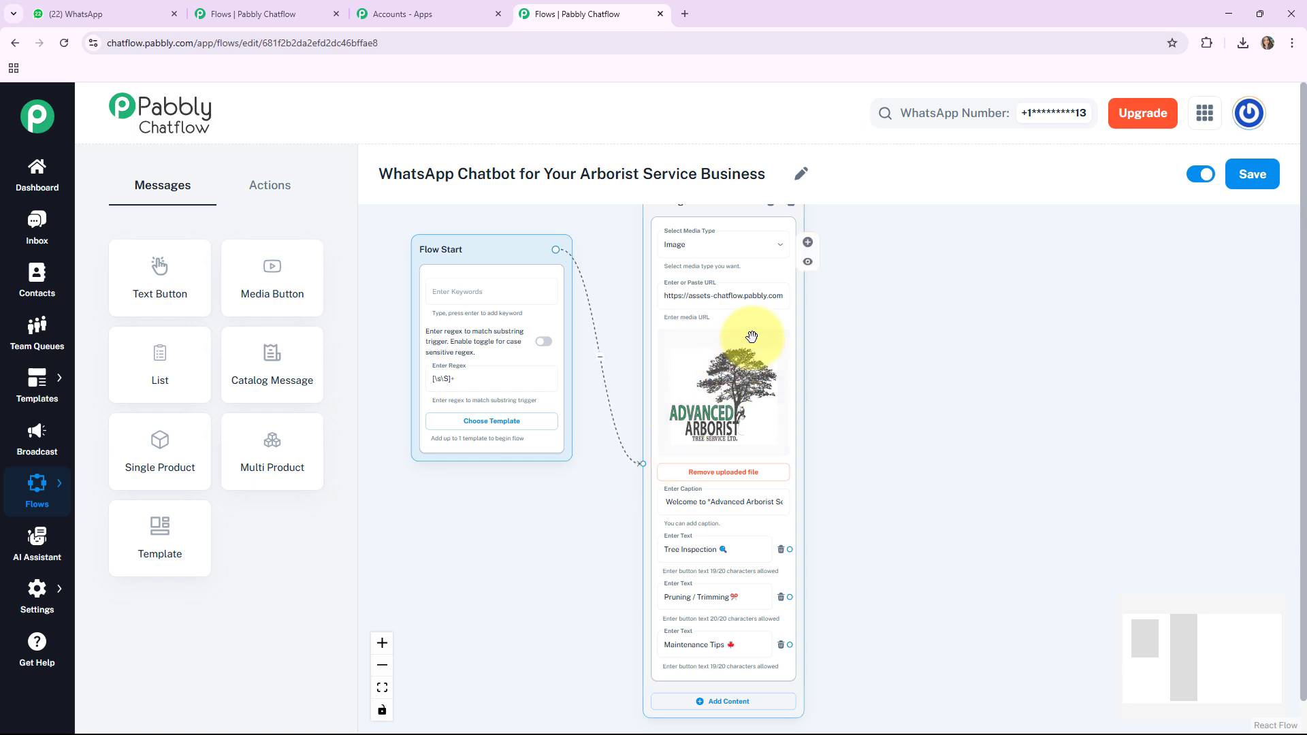
pyautogui.moveTo(749, 336); pyautogui.dragTo(706, 351)
pyautogui.moveTo(819, 447); pyautogui.dragTo(724, 460)
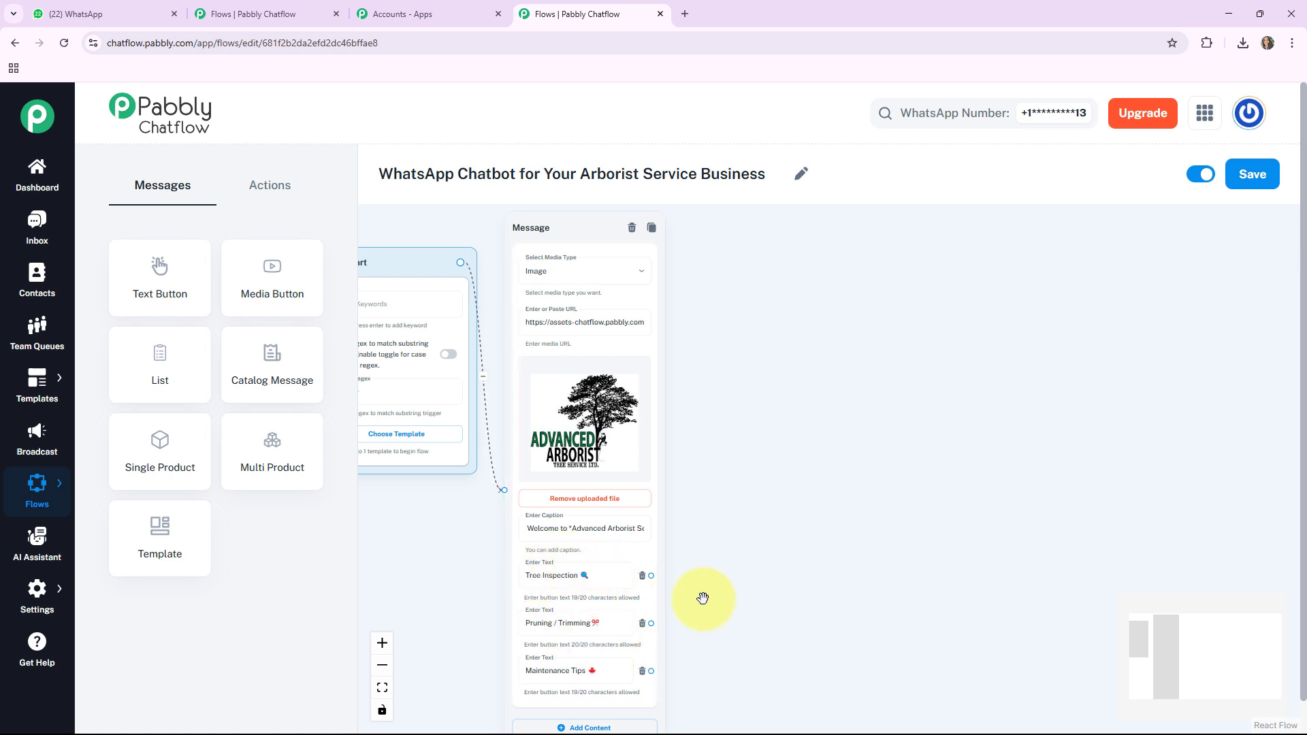
# Step: Add an Ask Question node beside the media message and paste the "Thank you for choosing *Advanced Arborist Service*!" text asking for the full name
pyautogui.scroll(2, 703, 598)
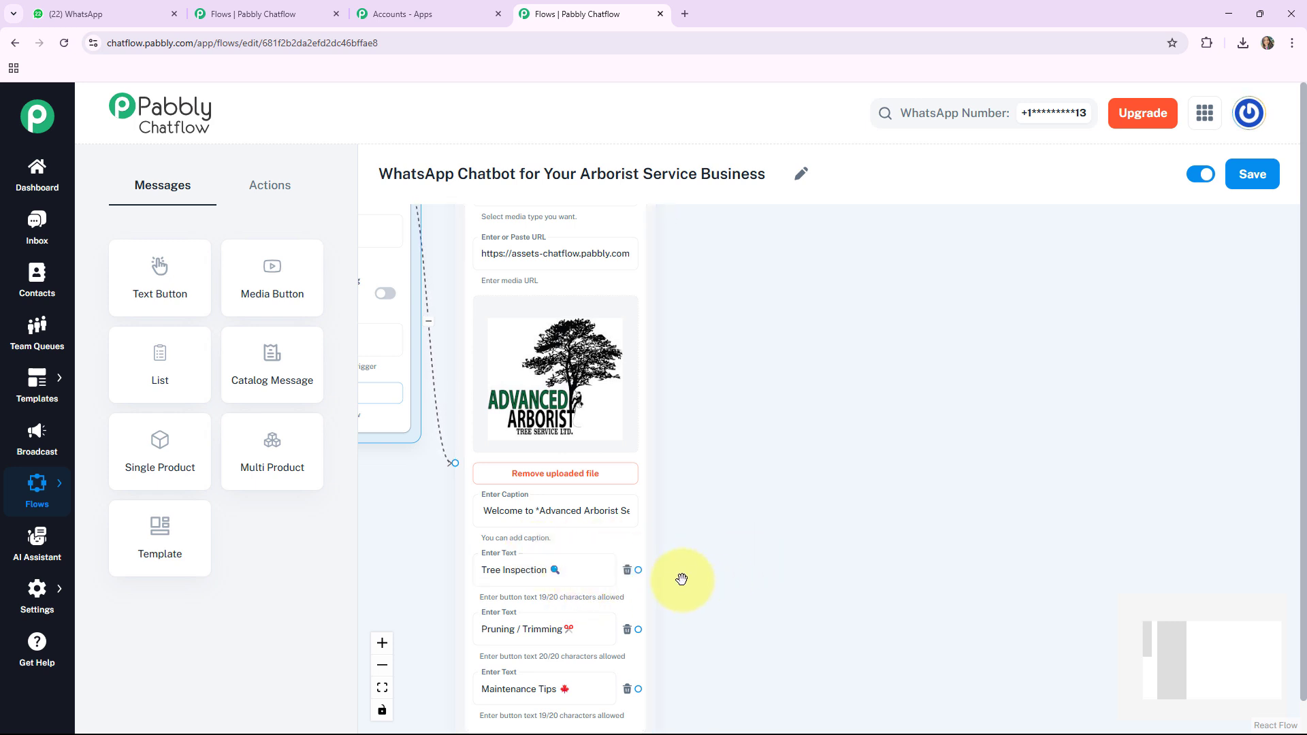
pyautogui.click(272, 192)
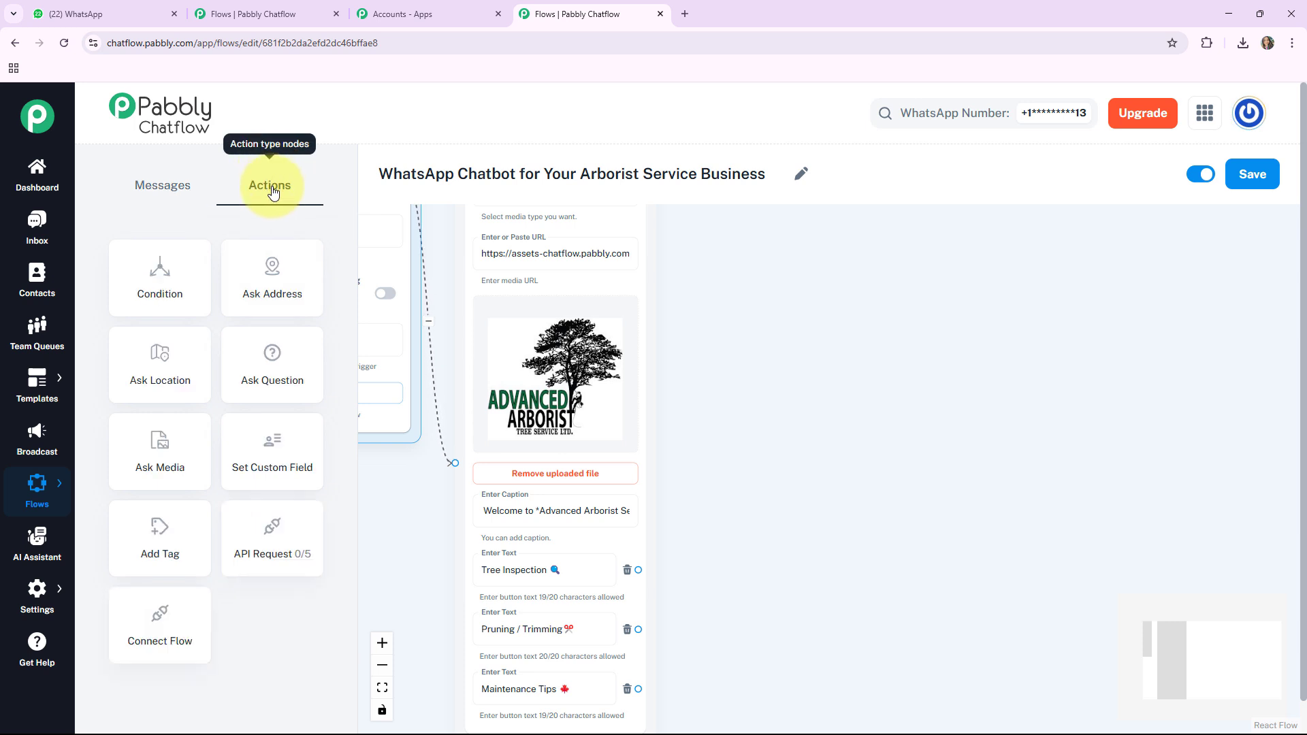
pyautogui.click(261, 380)
pyautogui.moveTo(429, 328); pyautogui.dragTo(793, 304)
pyautogui.click(786, 368)
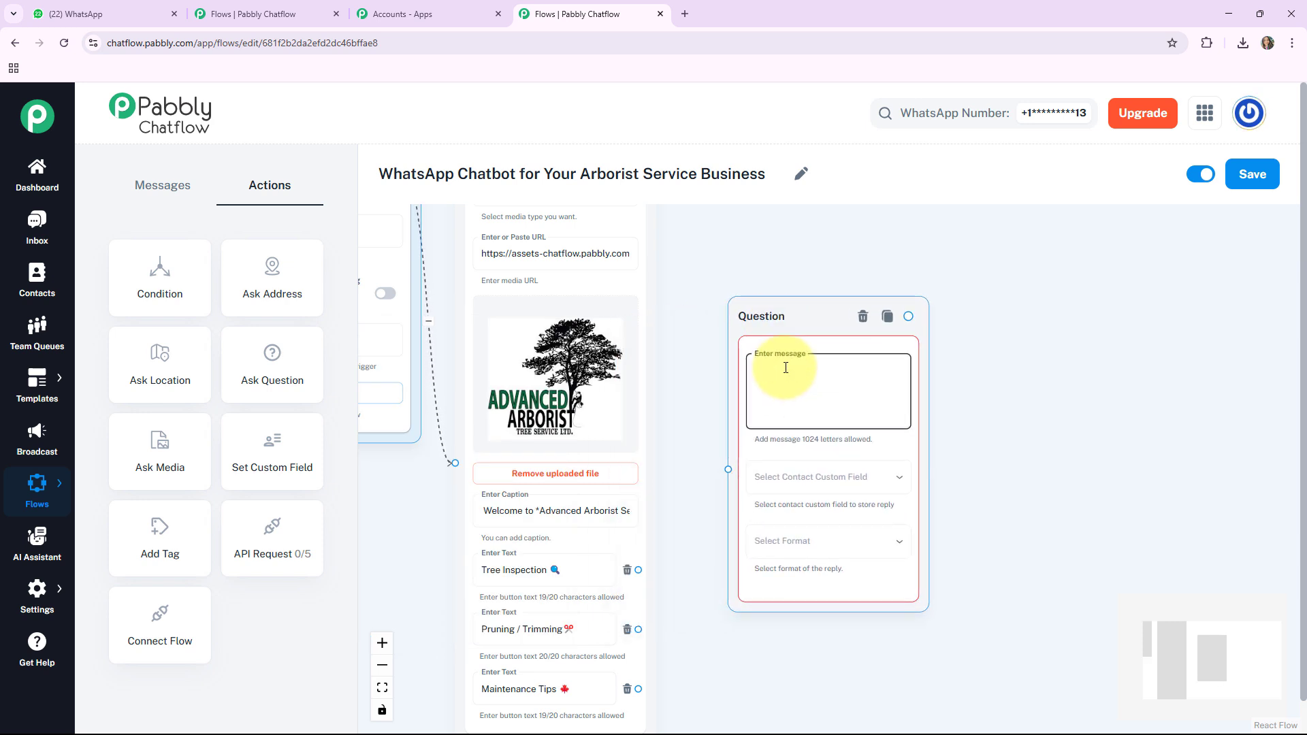
pyautogui.write("Let's get your tree inspection scheduled.  *Please Provide Your Full Name.*")
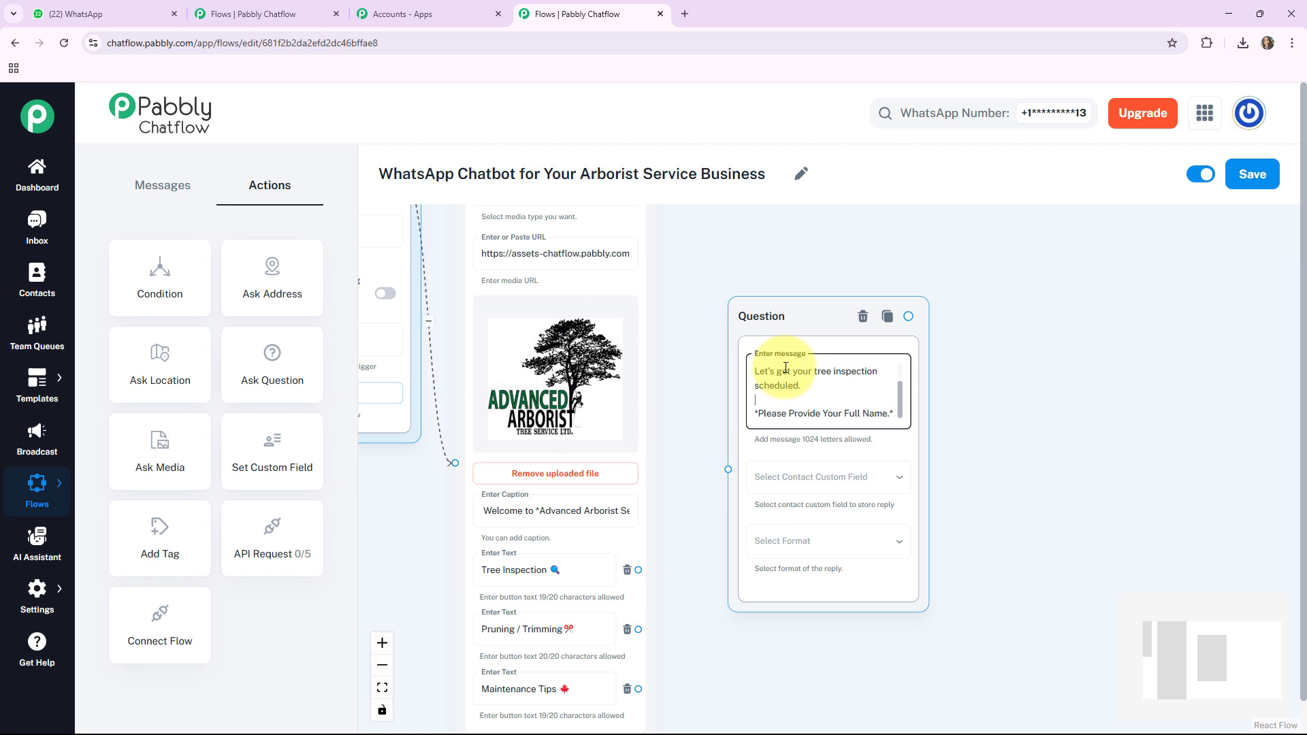
pyautogui.hotkey('ctrl', 'Home')
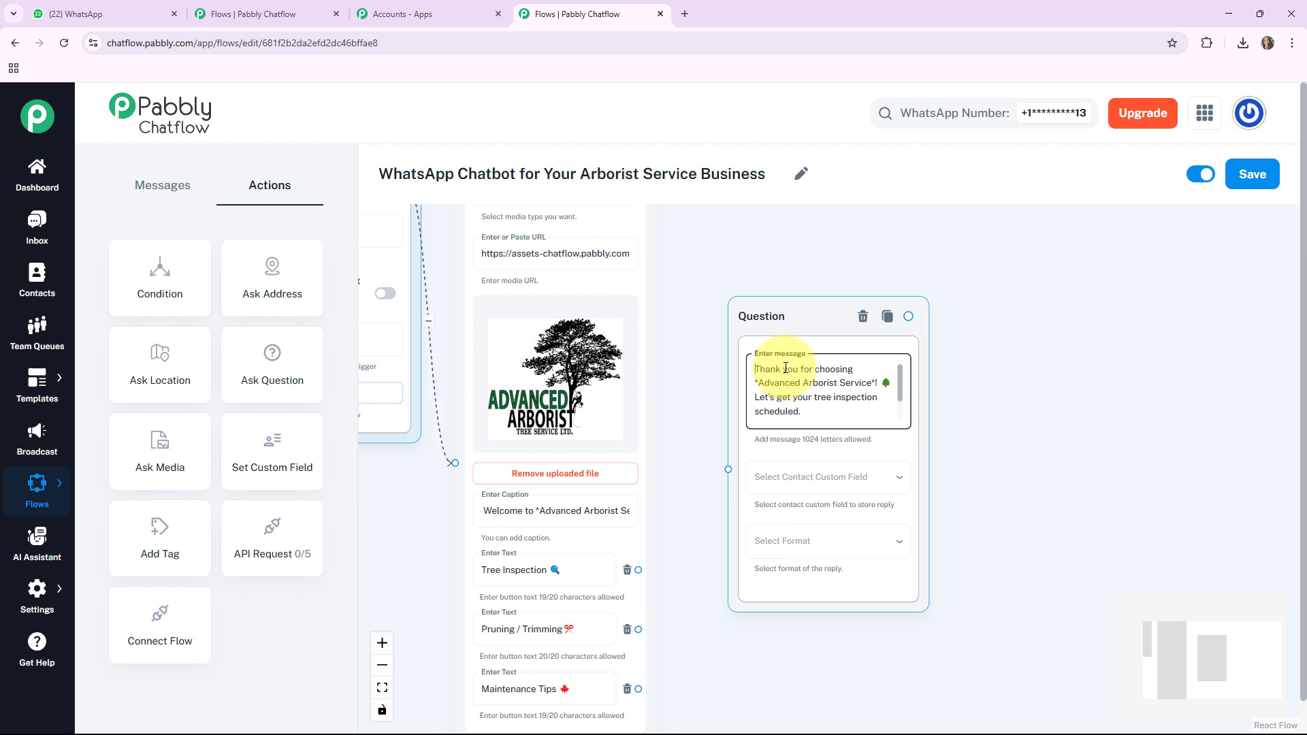
# Step: Store the first question's reply in the FullName contact custom field and set its reply format to Text
pyautogui.click(836, 490)
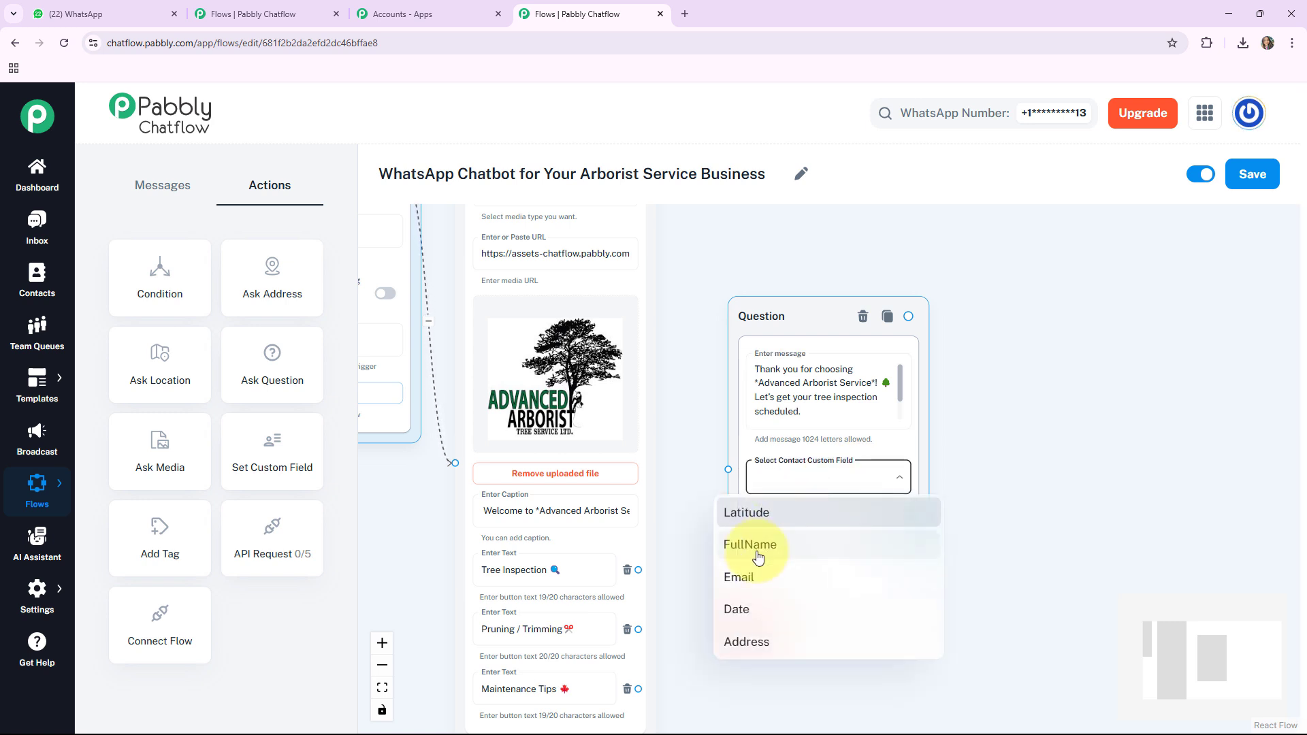
pyautogui.click(851, 541)
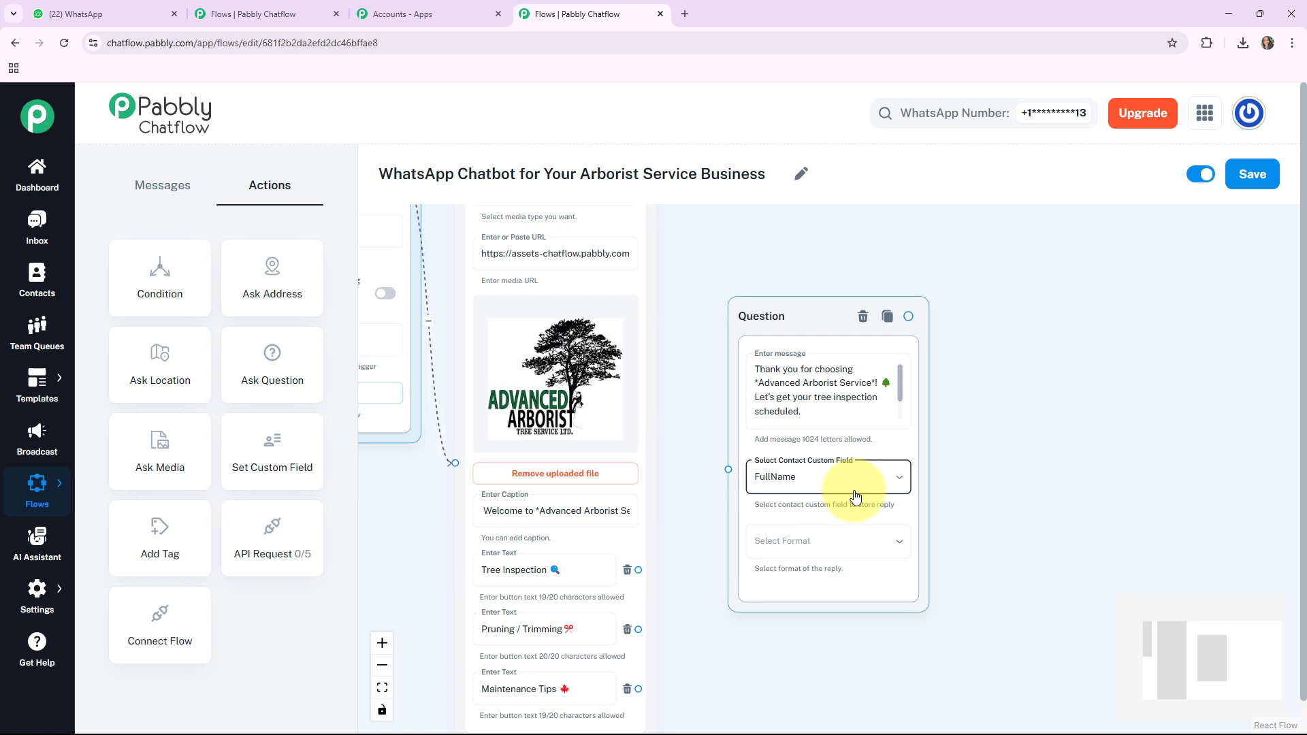
pyautogui.click(893, 545)
pyautogui.click(893, 545)
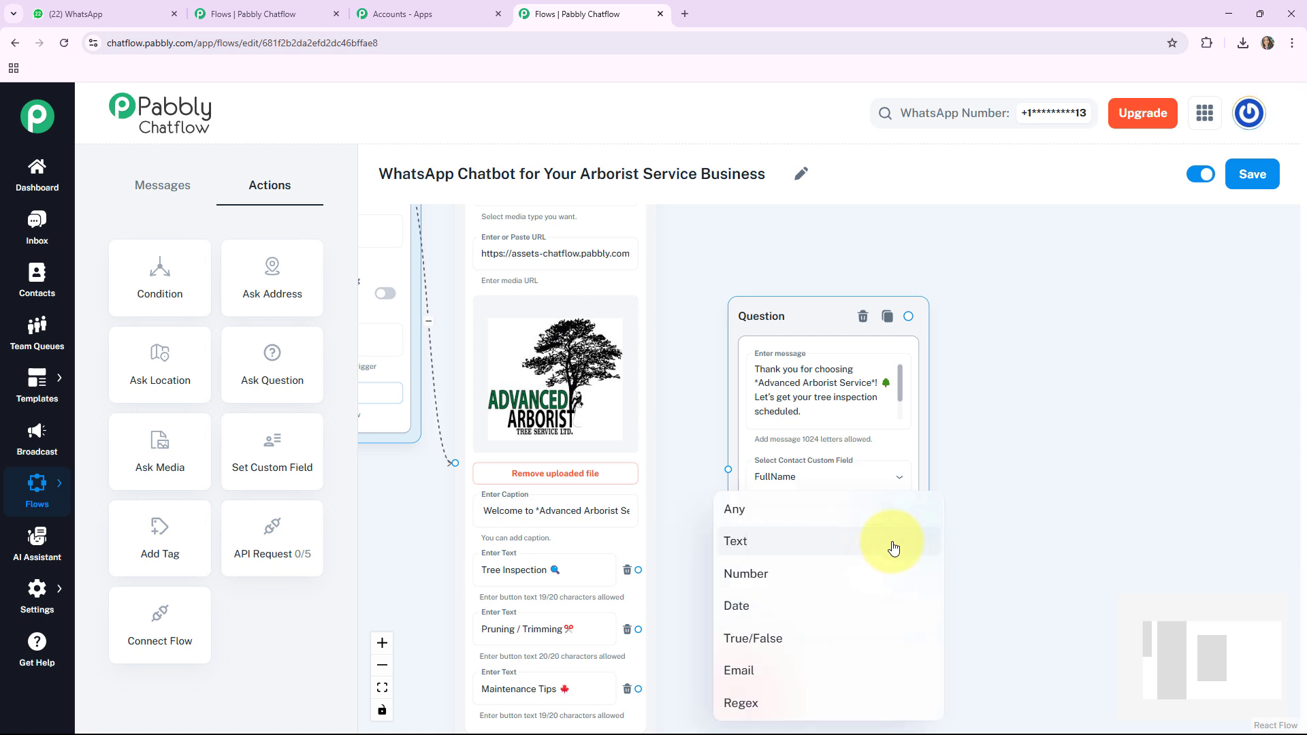
pyautogui.click(893, 545)
pyautogui.scroll(-3, 977, 542)
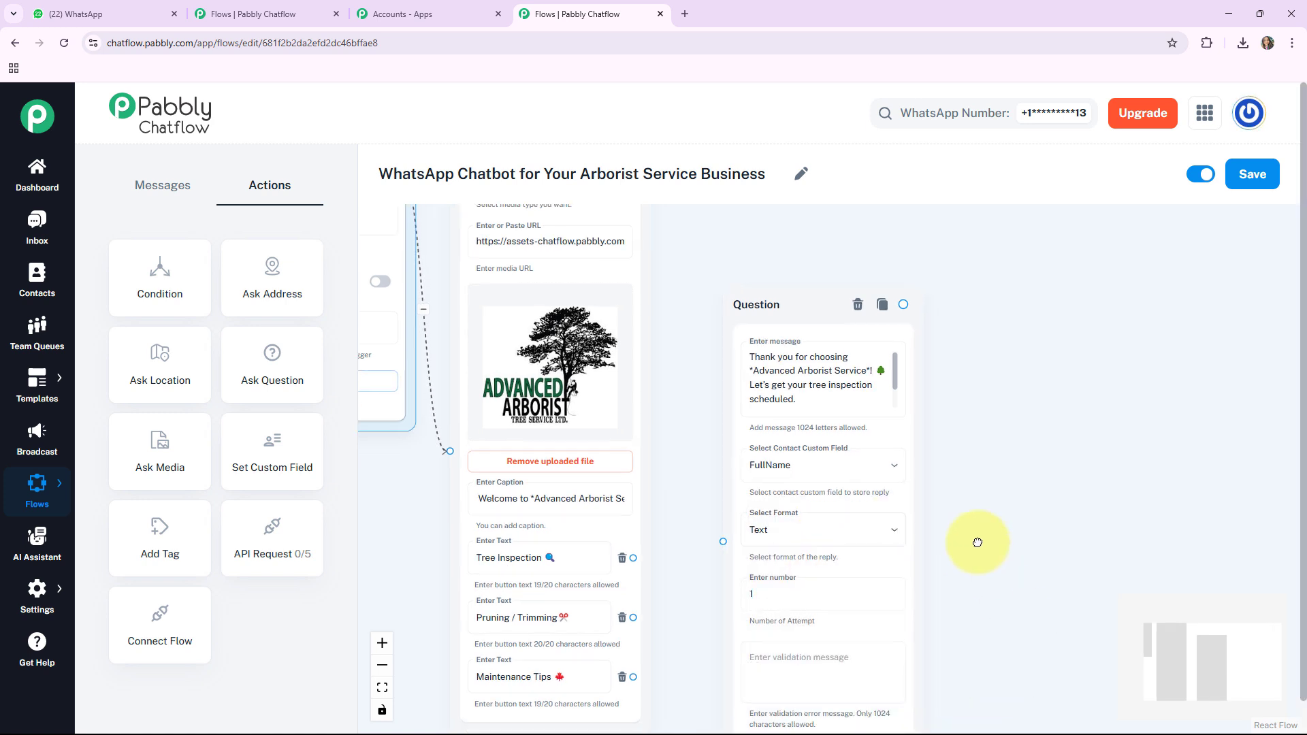
pyautogui.click(735, 569)
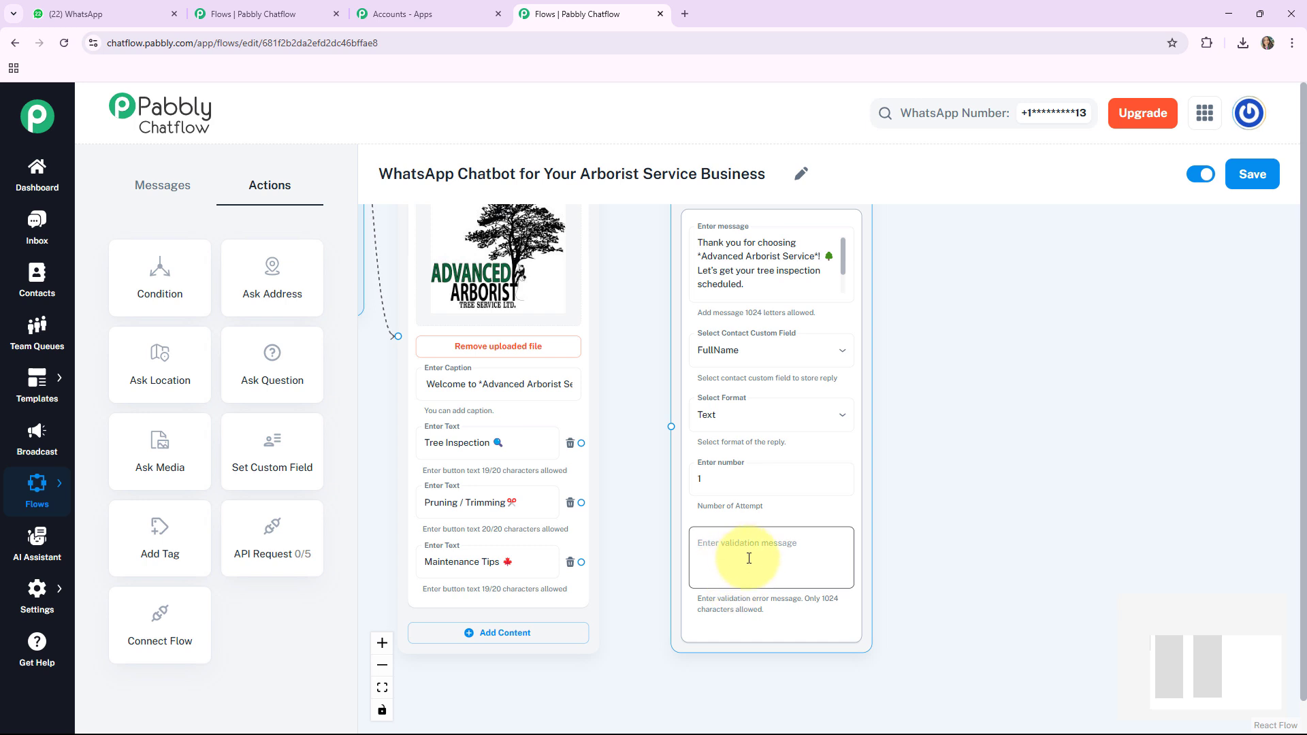
# Step: Connect the "Tree Inspection 🔍" button to the full-name Question node and reposition that node
pyautogui.moveTo(747, 513); pyautogui.dragTo(770, 541)
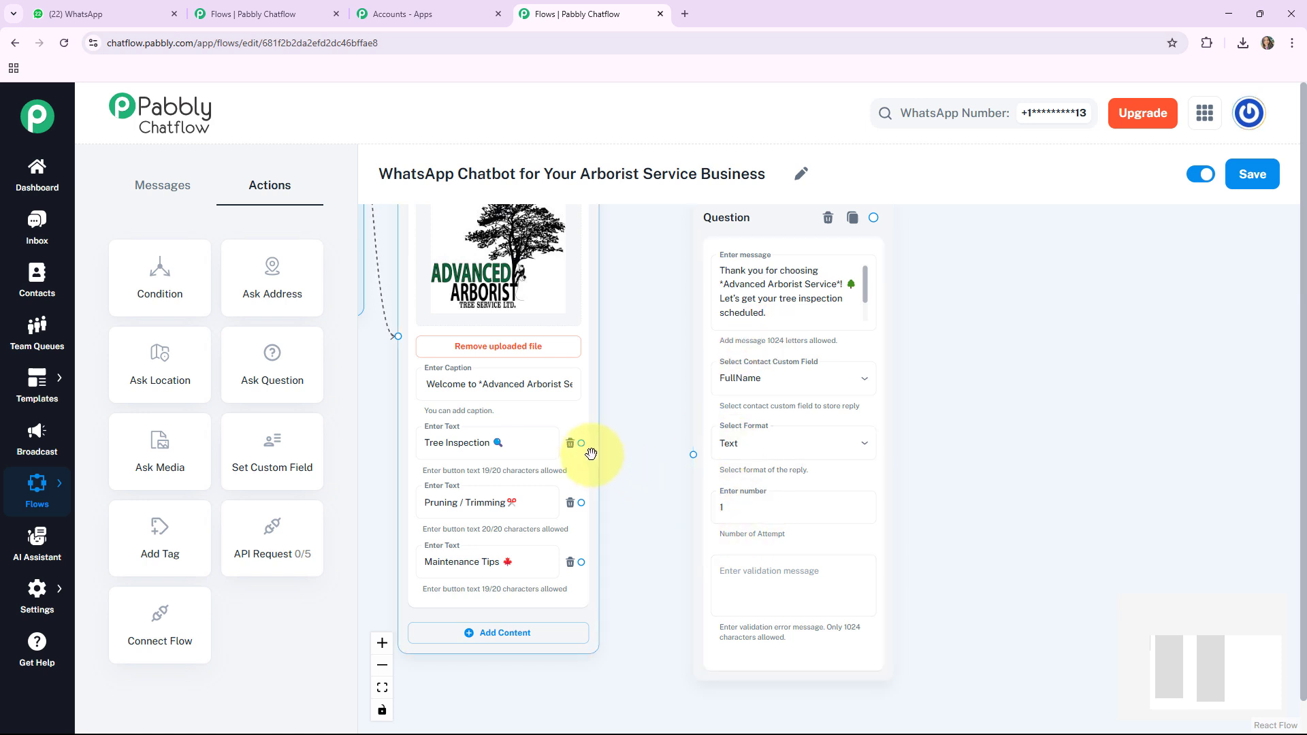
pyautogui.moveTo(584, 443); pyautogui.dragTo(693, 454)
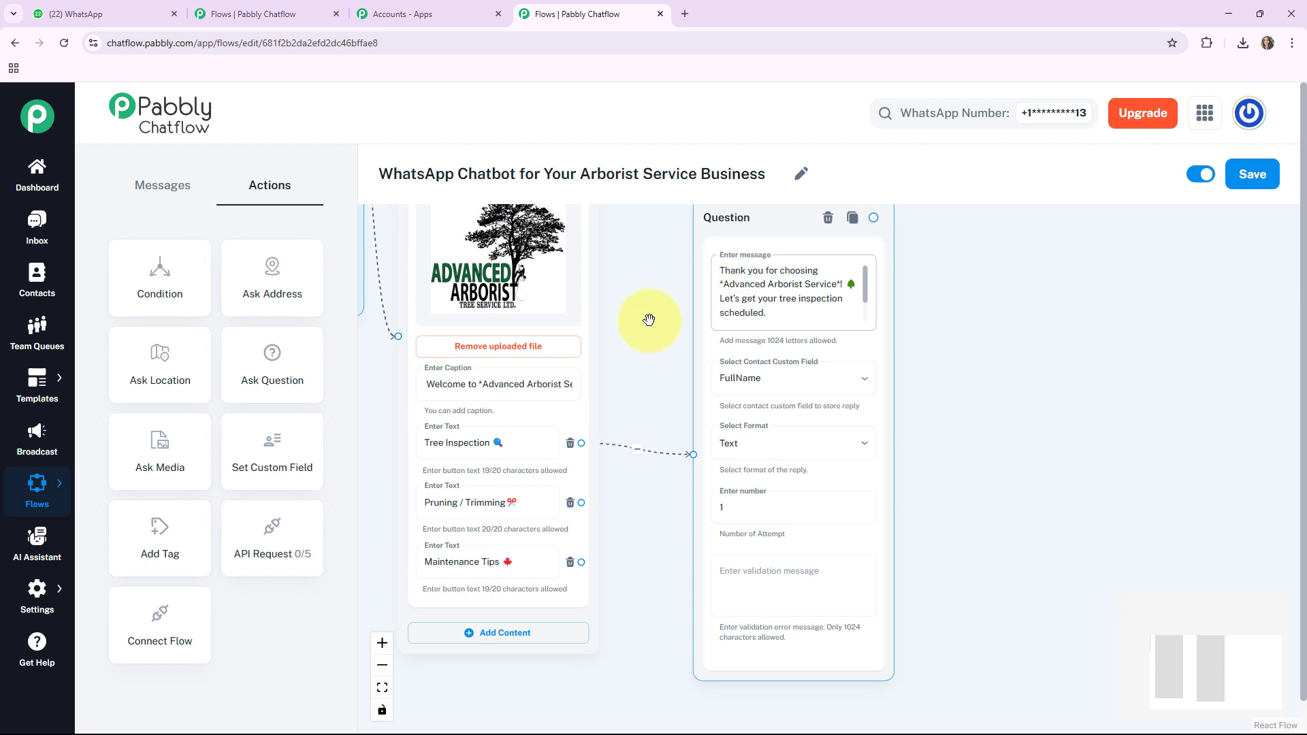
pyautogui.moveTo(750, 229); pyautogui.dragTo(703, 259)
pyautogui.moveTo(987, 411); pyautogui.dragTo(831, 393)
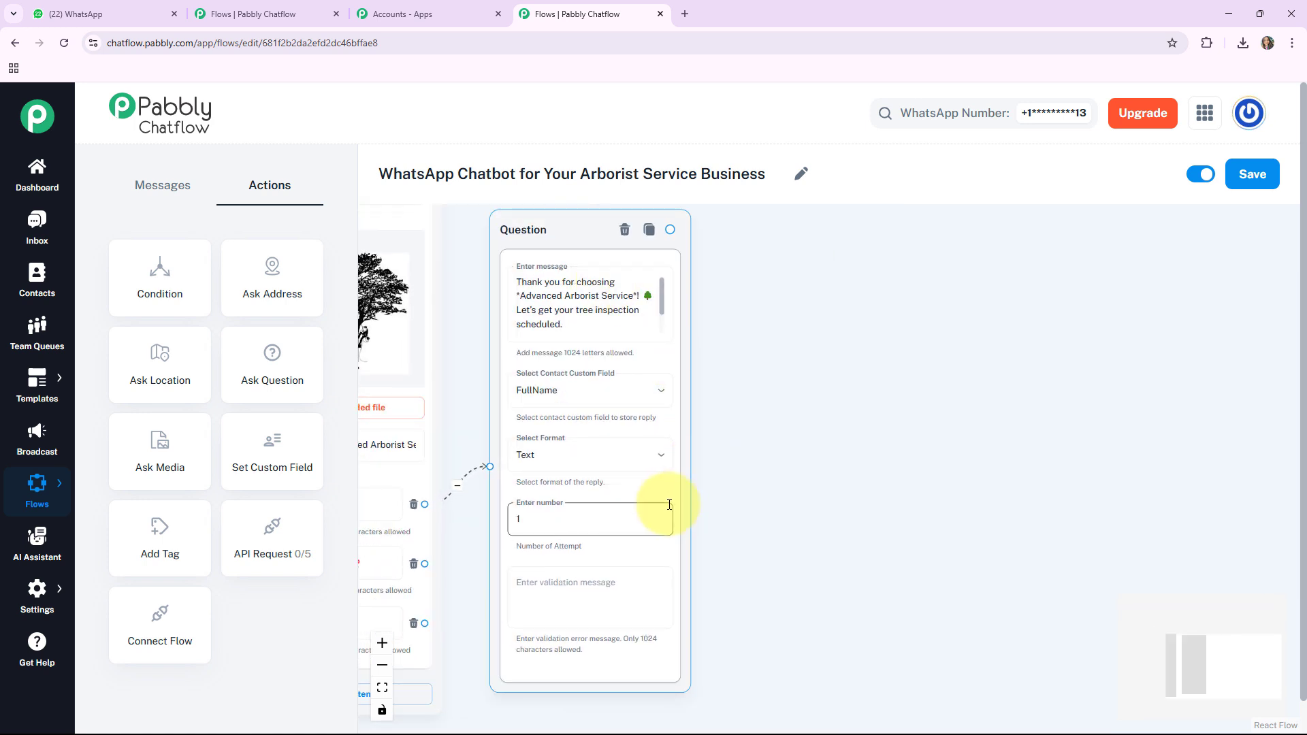
pyautogui.click(768, 361)
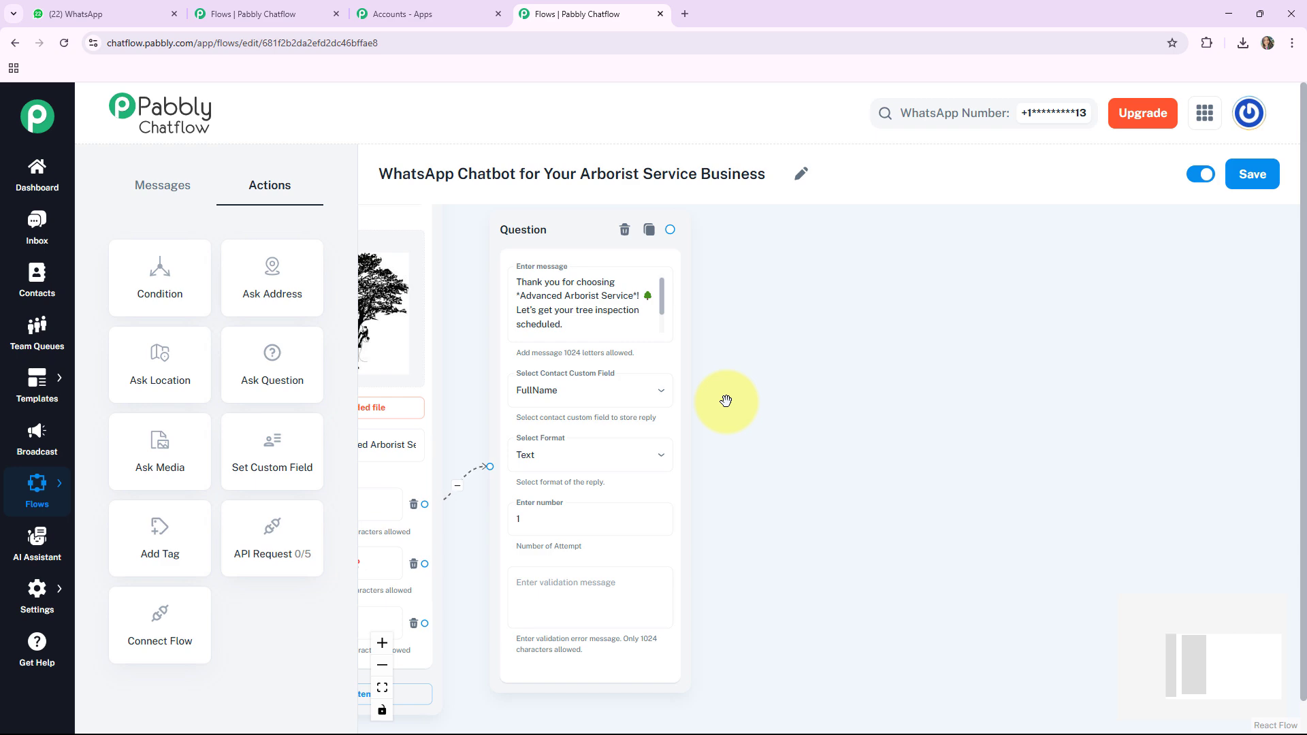
# Step: Add a second Ask Question node and place it beside the full-name question
pyautogui.moveTo(292, 379); pyautogui.dragTo(476, 417)
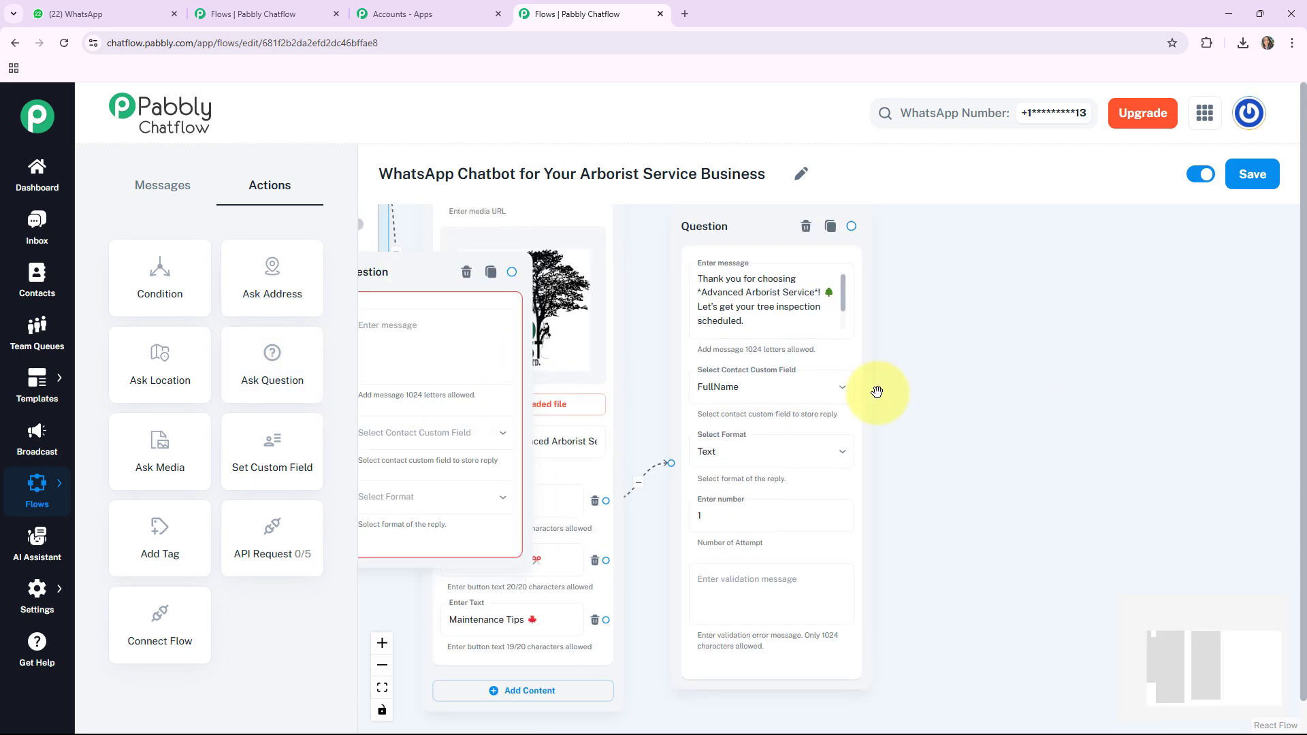
pyautogui.moveTo(394, 265); pyautogui.dragTo(949, 303)
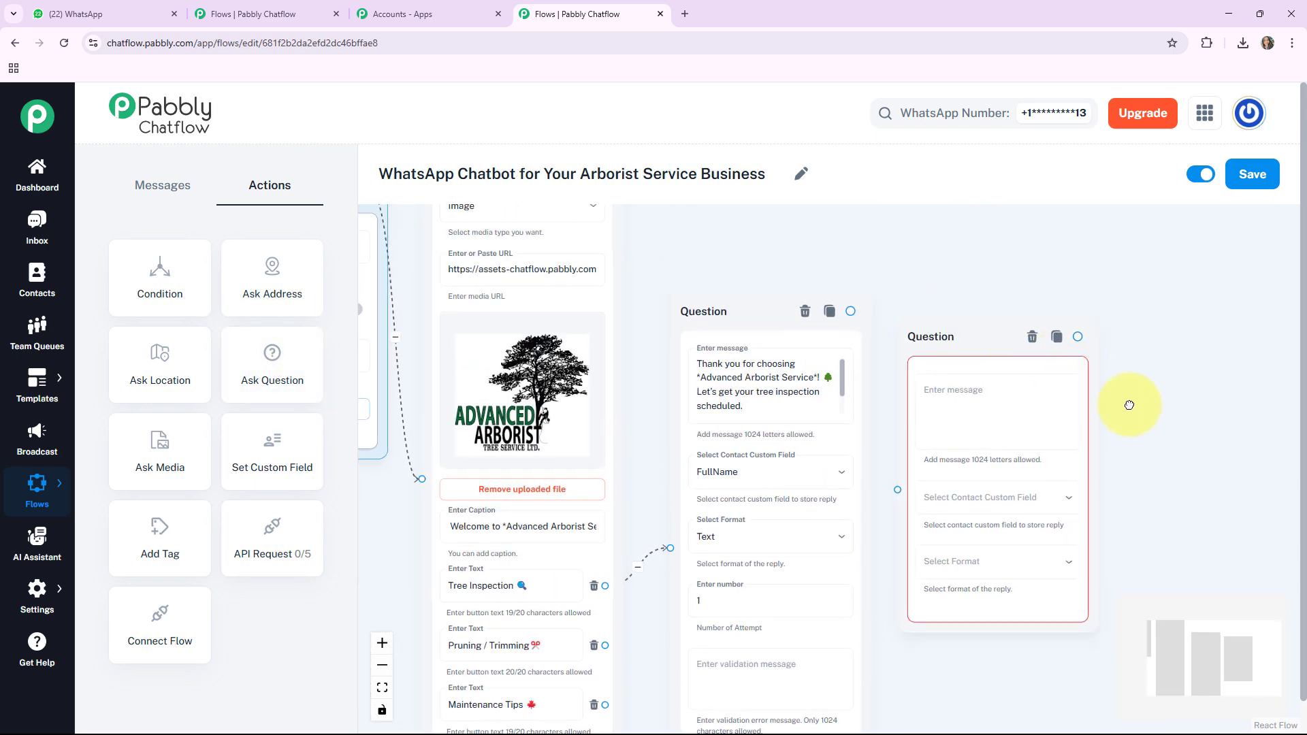
pyautogui.moveTo(1129, 405); pyautogui.dragTo(989, 292)
# Step: Enter "Thank you *$FullName* for providing your name." and "*Please Share your Property Address.*" as the second question's message, capitalizing "Address"
pyautogui.click(819, 288)
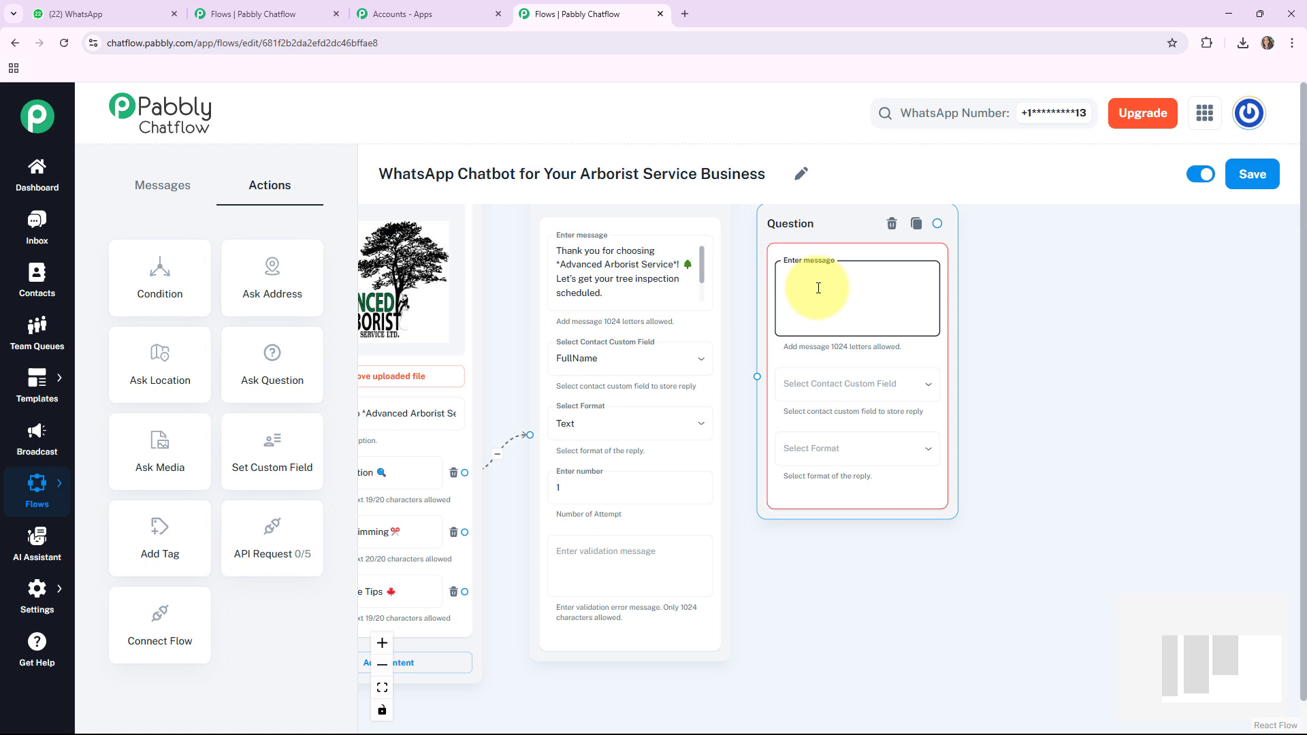
pyautogui.write('Thank you *$FullName* for providing your name. 😊 *Please Share your Property address.* 🏡')
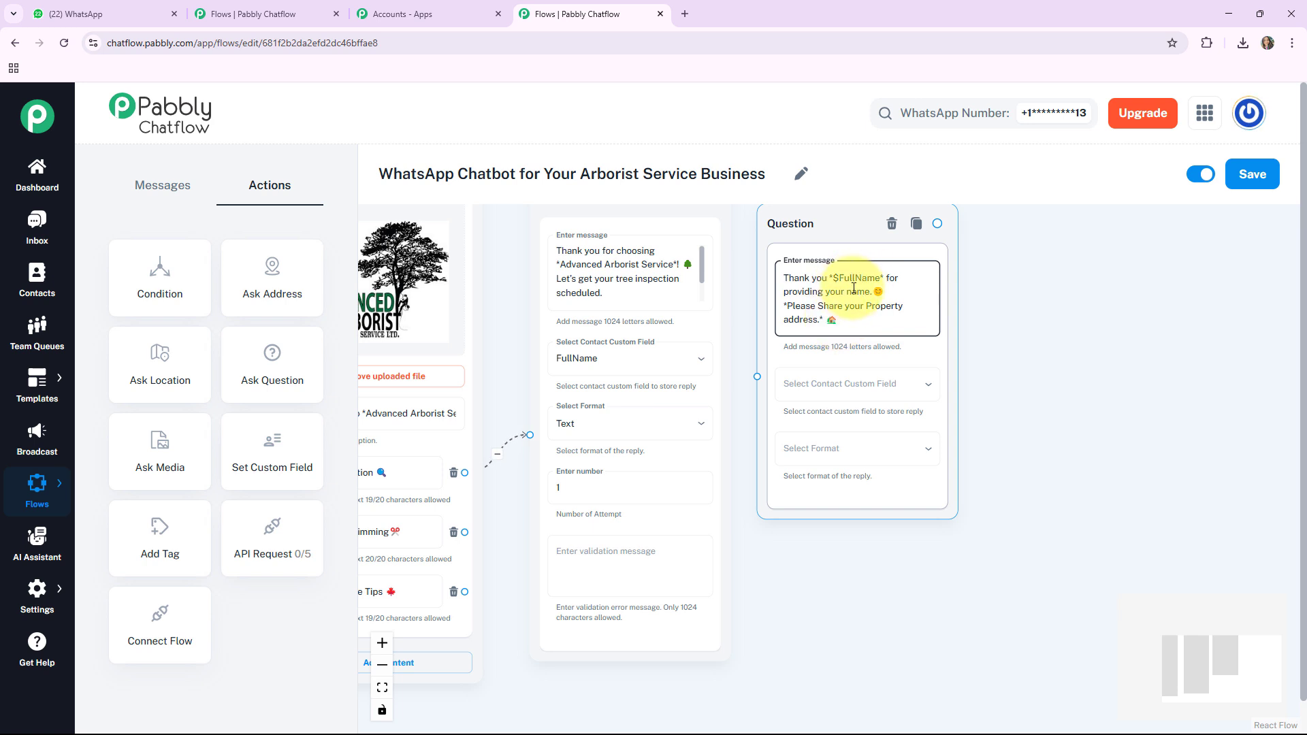
pyautogui.moveTo(840, 239); pyautogui.dragTo(852, 252)
pyautogui.moveTo(743, 250); pyautogui.dragTo(743, 269)
pyautogui.click(850, 353)
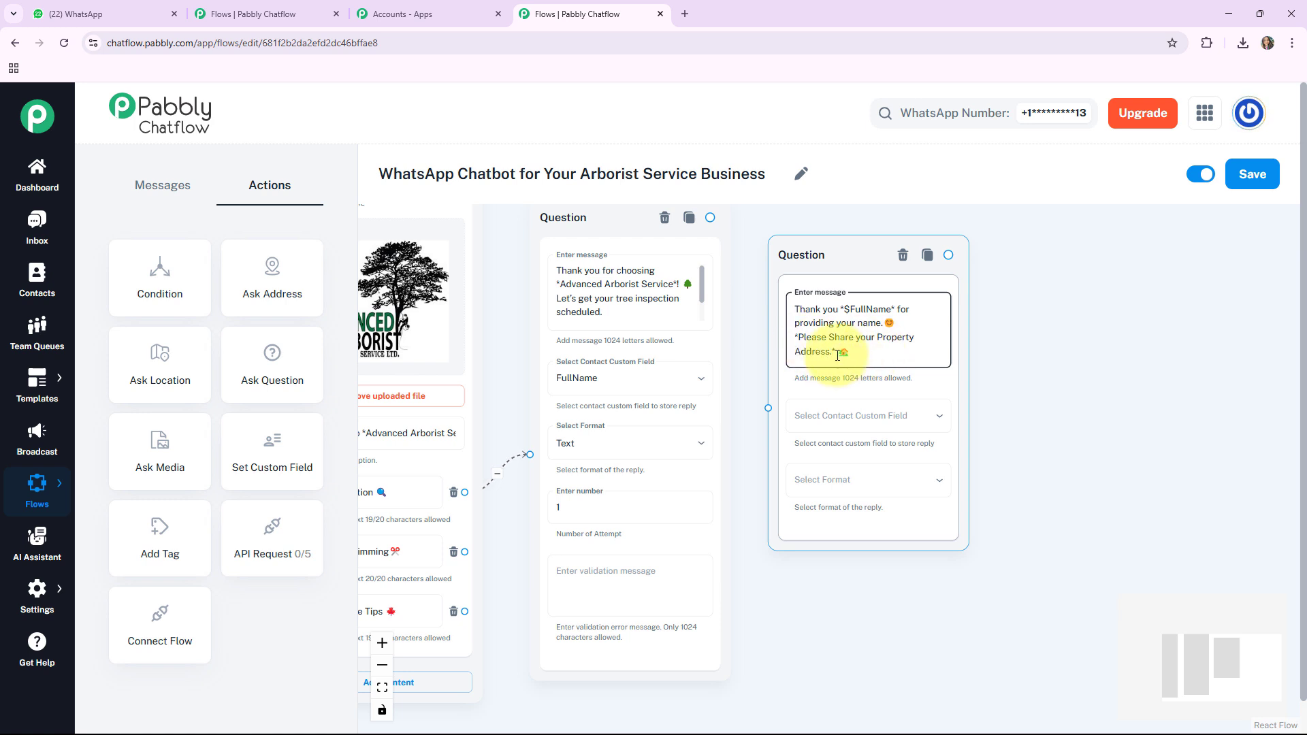
# Step: Store the second question's reply in the Address contact custom field and set its reply format to Text
pyautogui.click(916, 422)
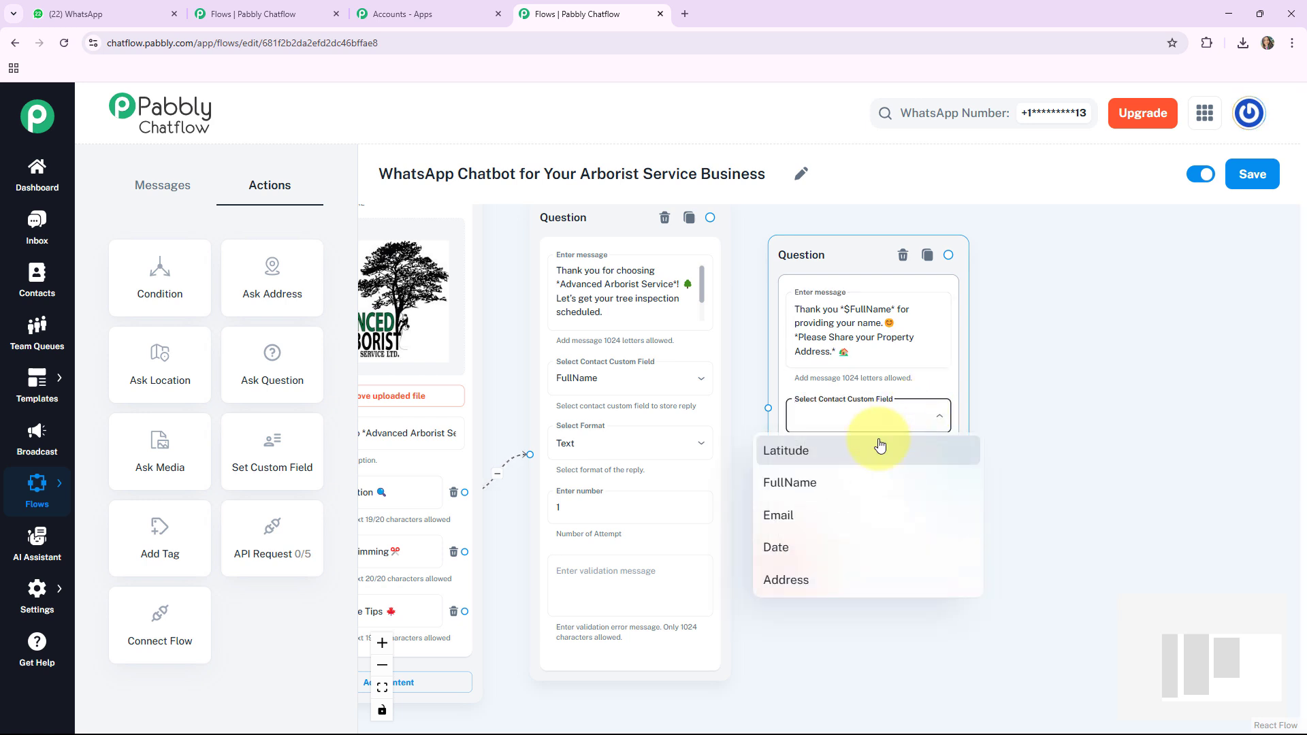
pyautogui.click(804, 584)
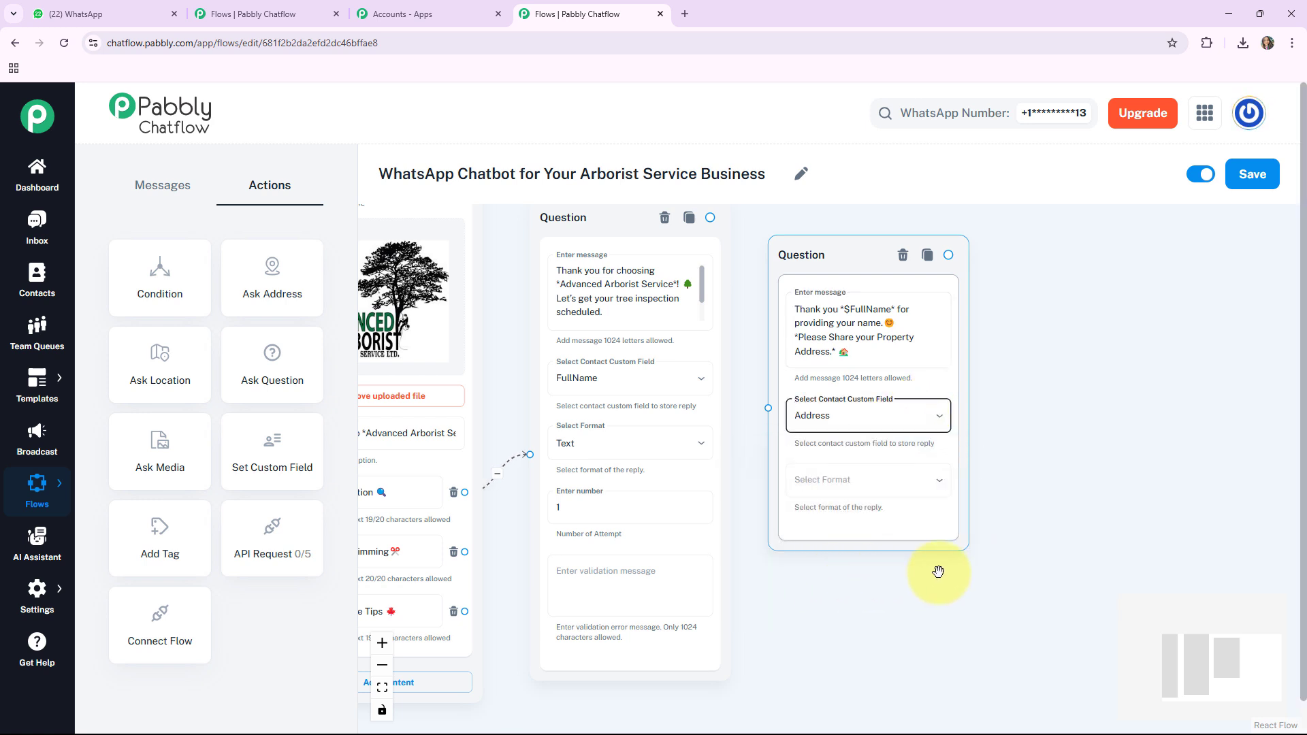
pyautogui.click(855, 482)
pyautogui.click(776, 541)
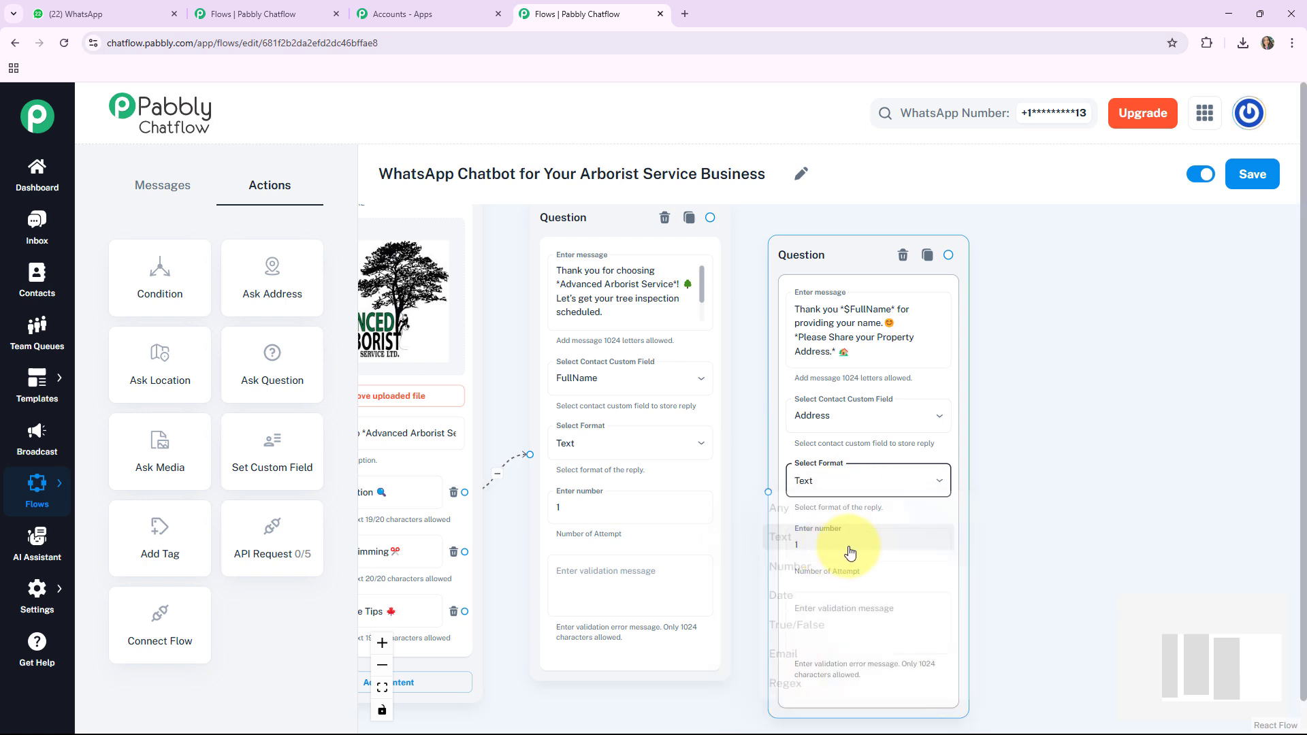
pyautogui.click(828, 553)
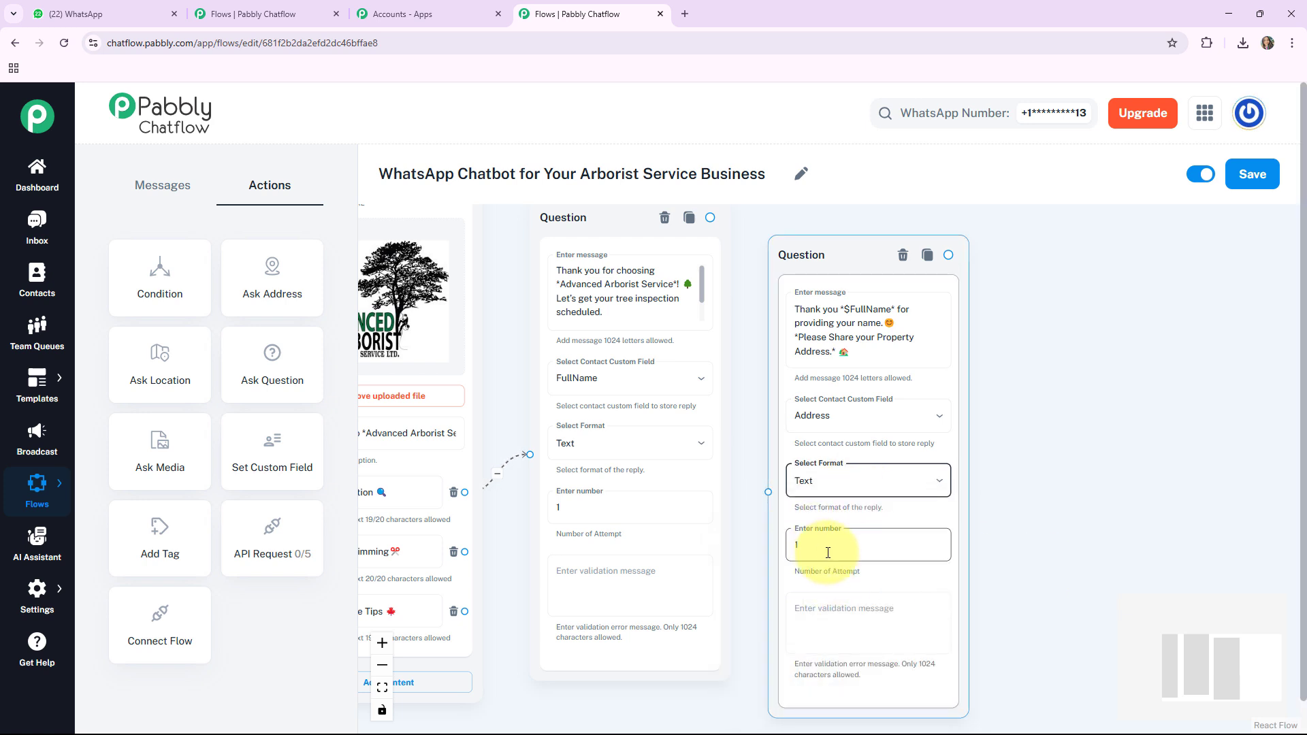
pyautogui.click(890, 625)
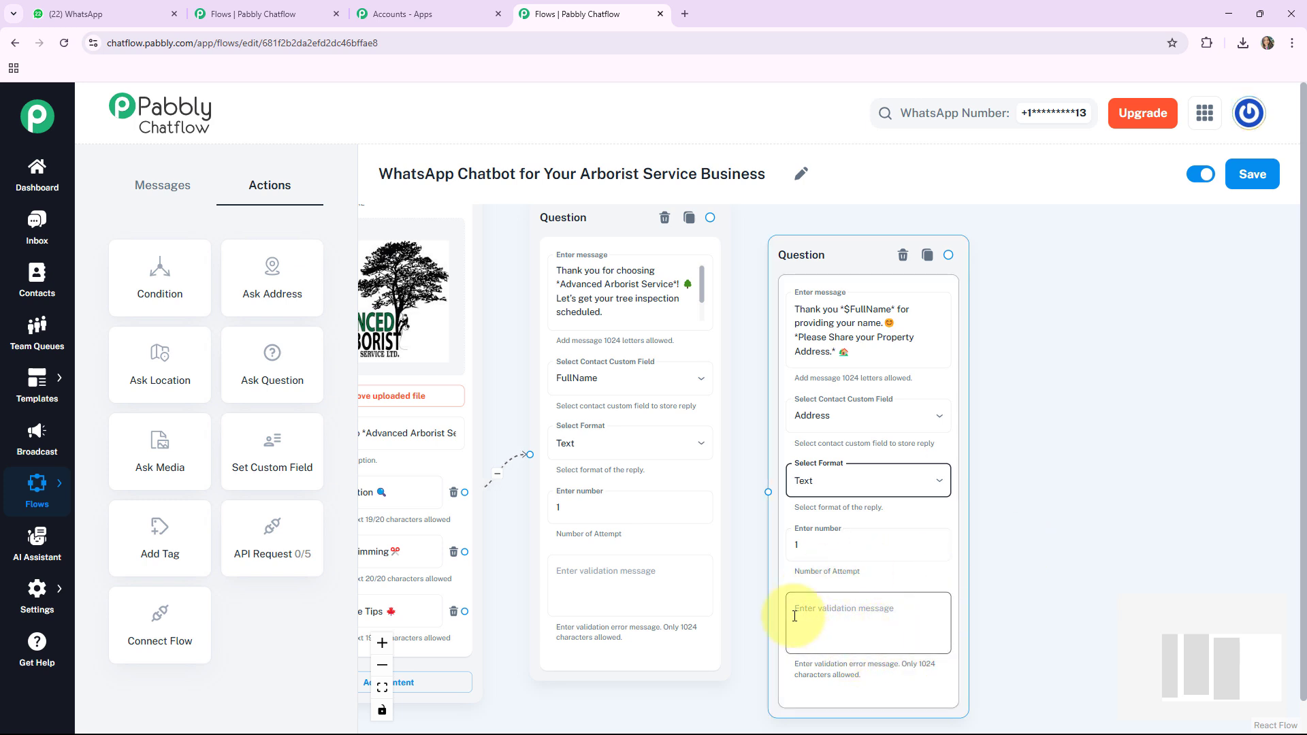
# Step: Connect the full-name Question node to the property-address Question node and align the two nodes
pyautogui.moveTo(810, 269); pyautogui.dragTo(834, 259)
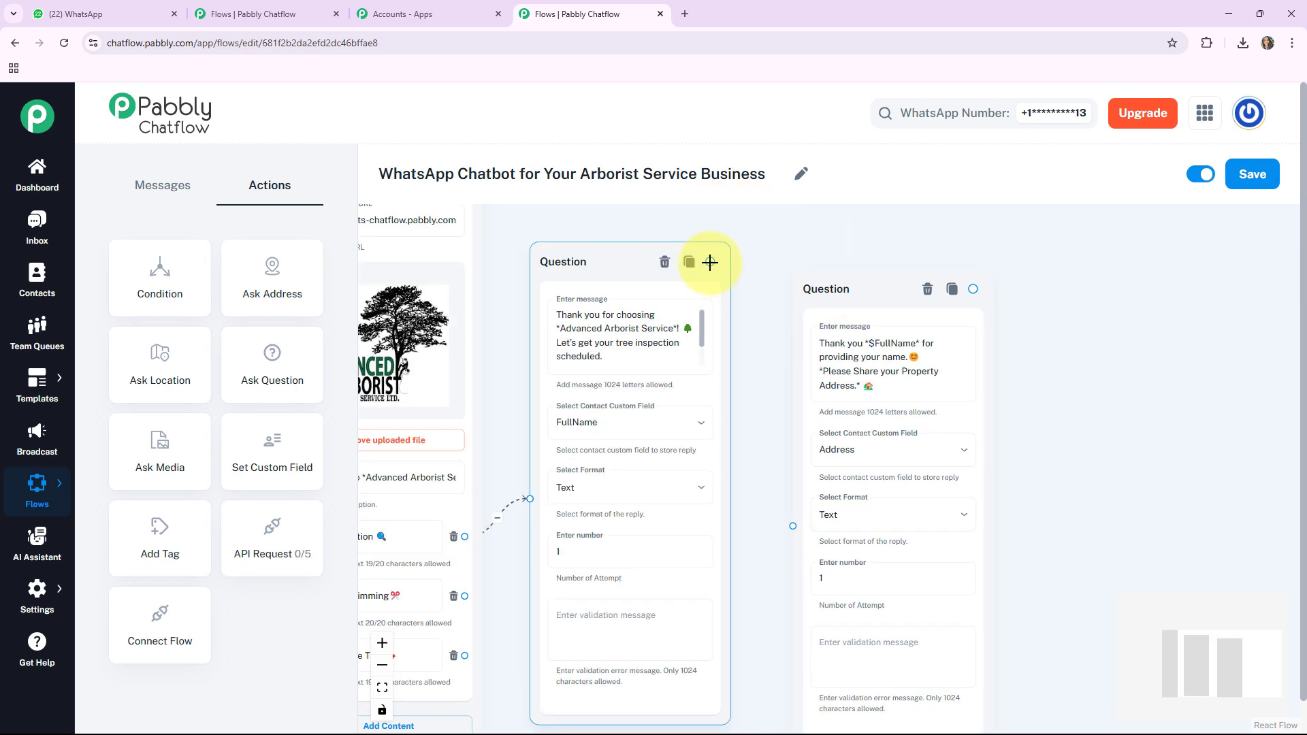
pyautogui.moveTo(710, 262); pyautogui.dragTo(791, 525)
pyautogui.moveTo(846, 271); pyautogui.dragTo(835, 274)
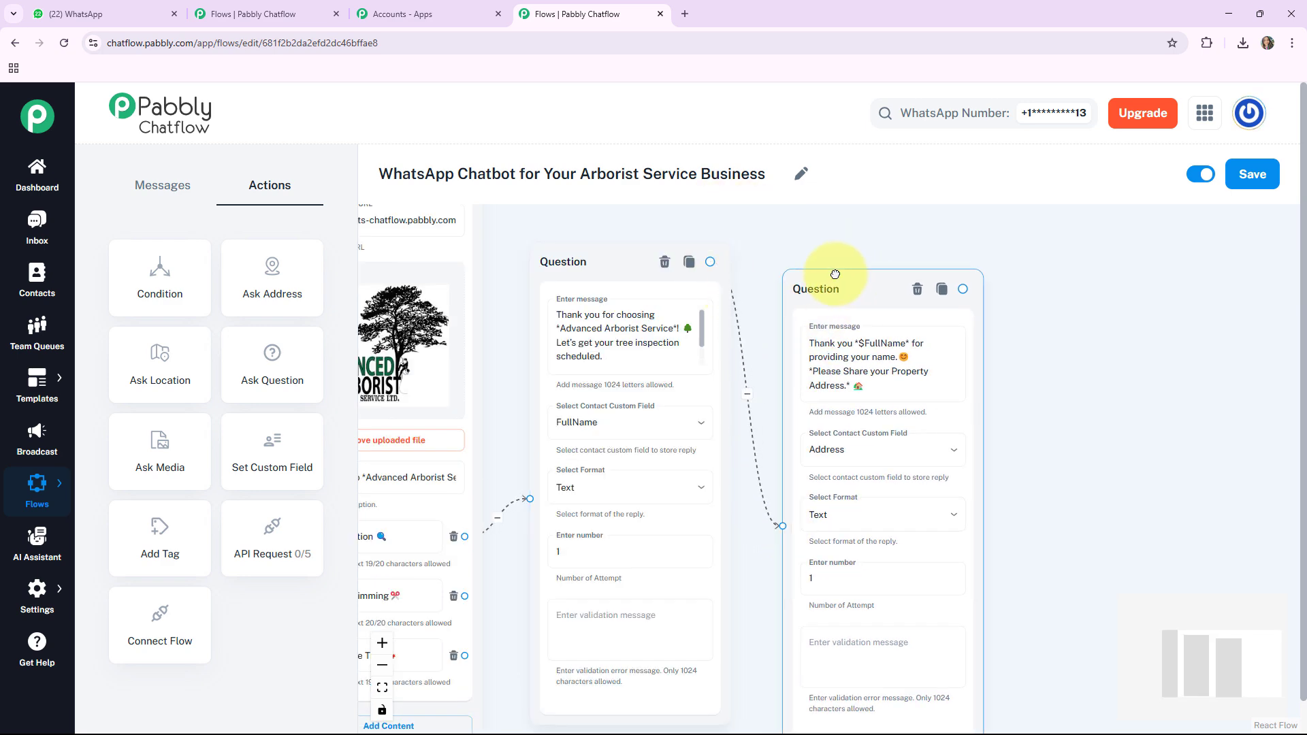
pyautogui.moveTo(835, 274); pyautogui.dragTo(824, 258)
pyautogui.moveTo(1014, 392); pyautogui.dragTo(892, 395)
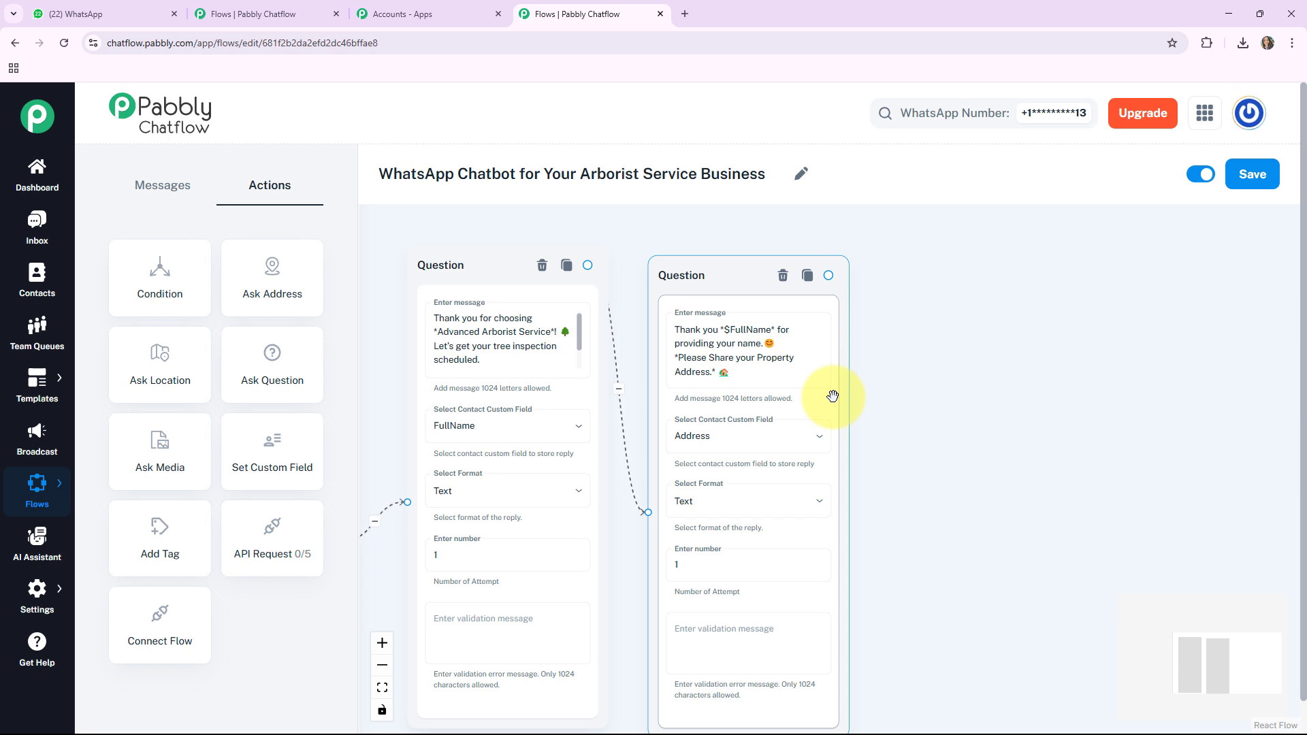
pyautogui.click(865, 324)
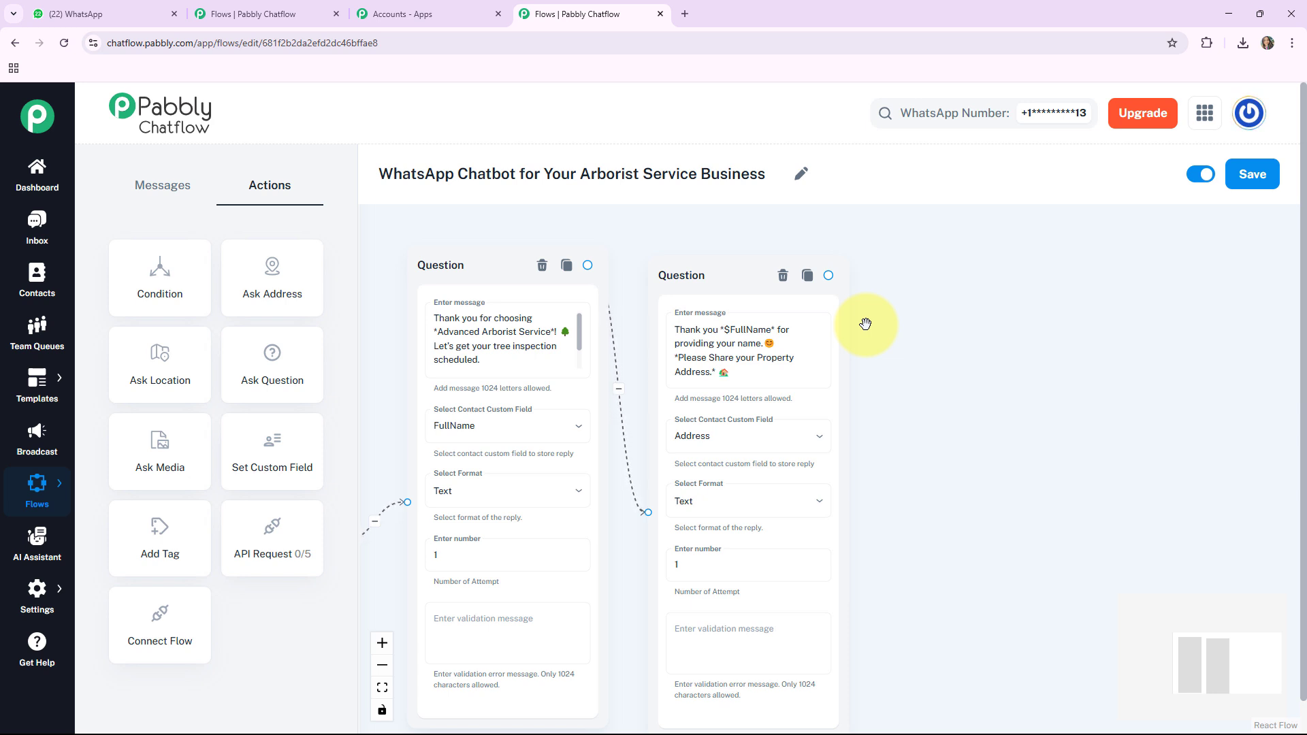
# Step: Add a Text Button message node beside the property-address question
pyautogui.click(163, 184)
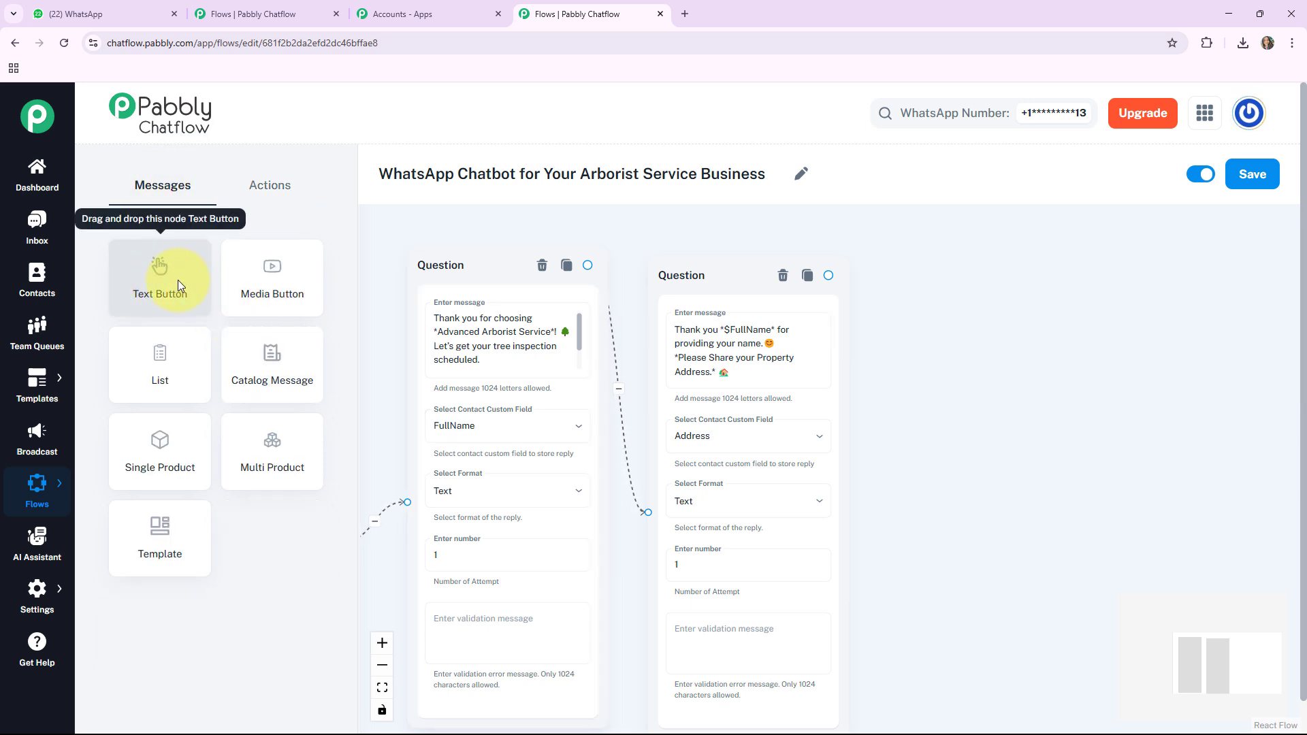
pyautogui.click(178, 280)
pyautogui.moveTo(391, 373); pyautogui.dragTo(632, 387)
pyautogui.moveTo(408, 327); pyautogui.dragTo(1067, 308)
pyautogui.moveTo(1050, 601); pyautogui.dragTo(945, 577)
# Step: Paste "Thank you *$FullName* for sharing your address. *Your Booking is Confirmed*" into the message node and connect the property-address question to it
pyautogui.click(940, 338)
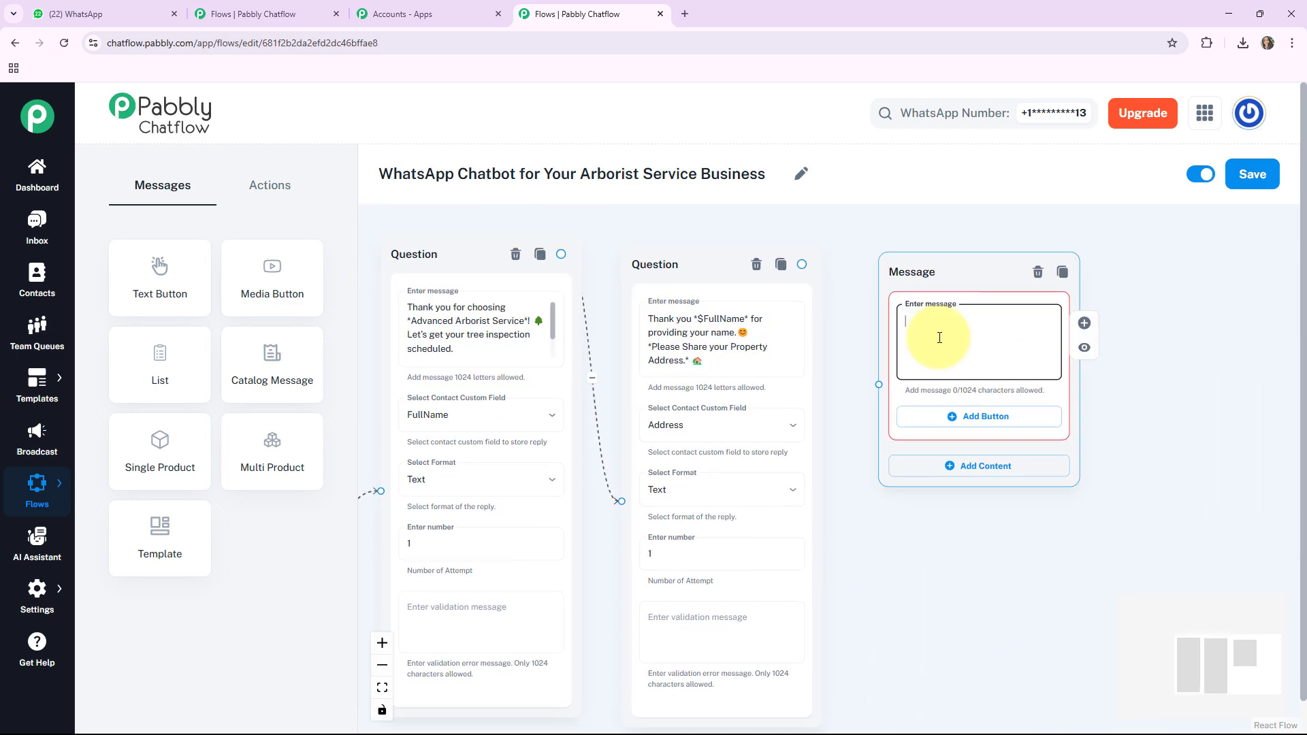
pyautogui.write('Thank you *$FullName* for sharing your address.😊 *Your Booking is Confirmed*')
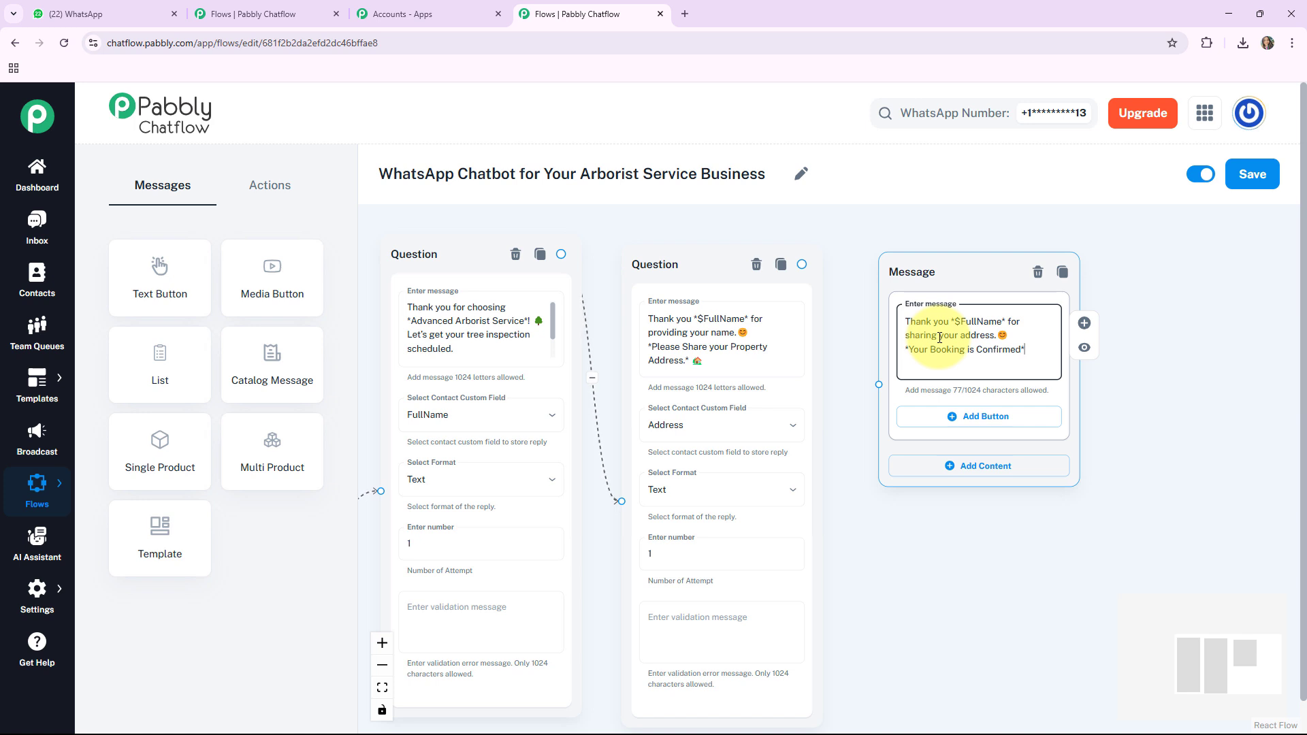
pyautogui.moveTo(802, 265); pyautogui.dragTo(885, 402)
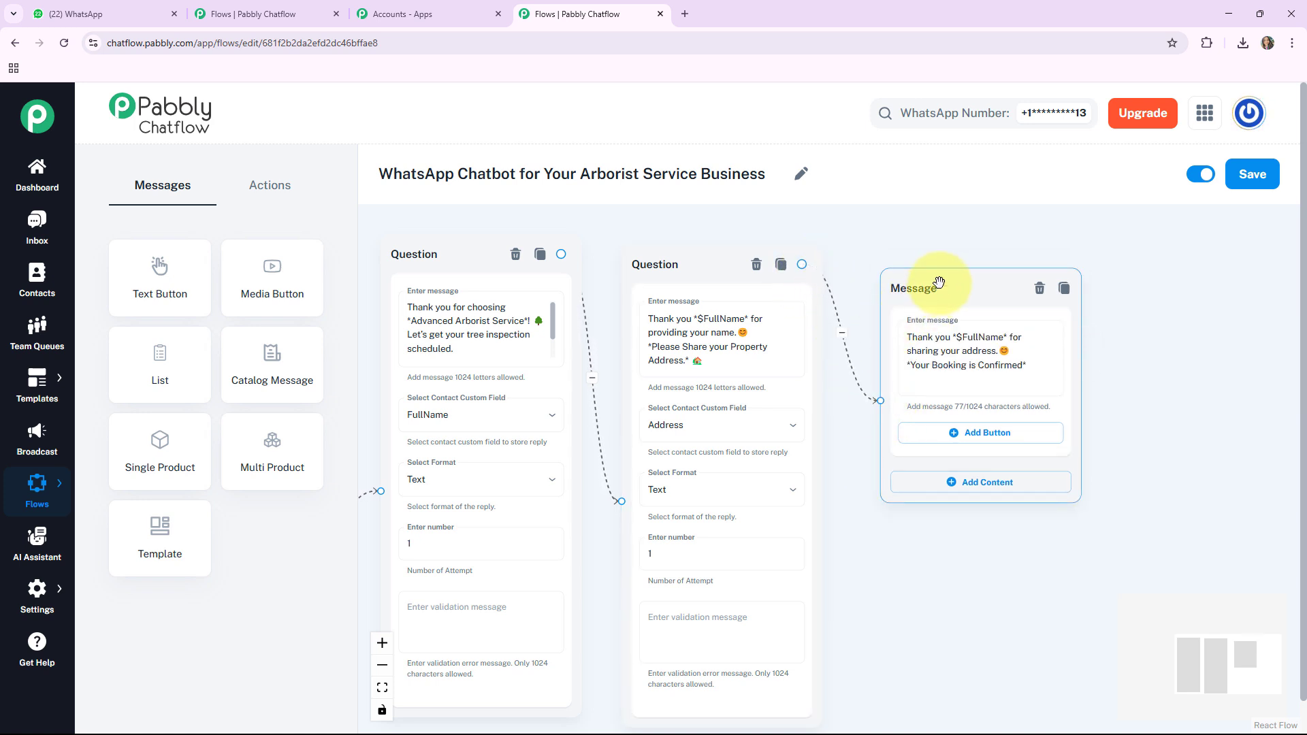
# Step: Line up the two Question nodes and the booking-confirmation message in the tree inspection branch
pyautogui.moveTo(933, 284); pyautogui.dragTo(919, 274)
pyautogui.moveTo(841, 329); pyautogui.dragTo(919, 333)
pyautogui.moveTo(790, 268); pyautogui.dragTo(790, 253)
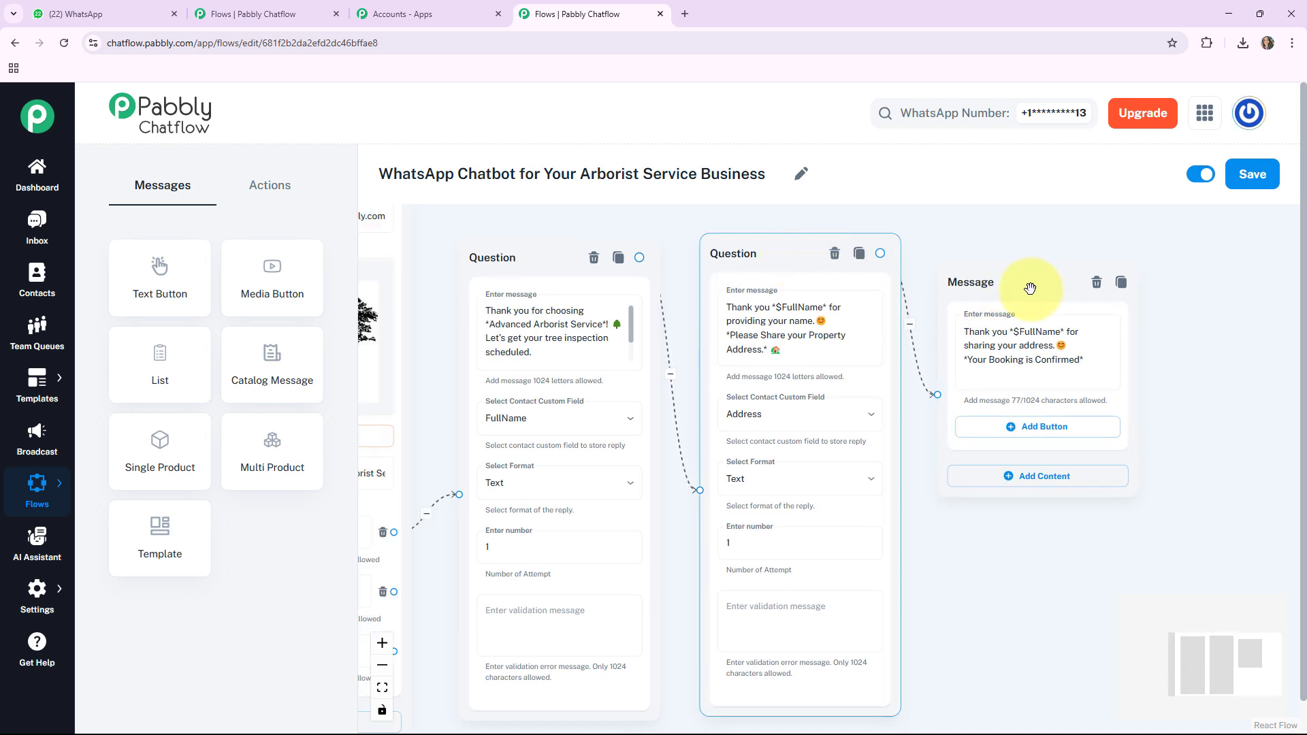
pyautogui.moveTo(1033, 286); pyautogui.dragTo(1032, 284)
pyautogui.moveTo(969, 537); pyautogui.dragTo(1121, 409)
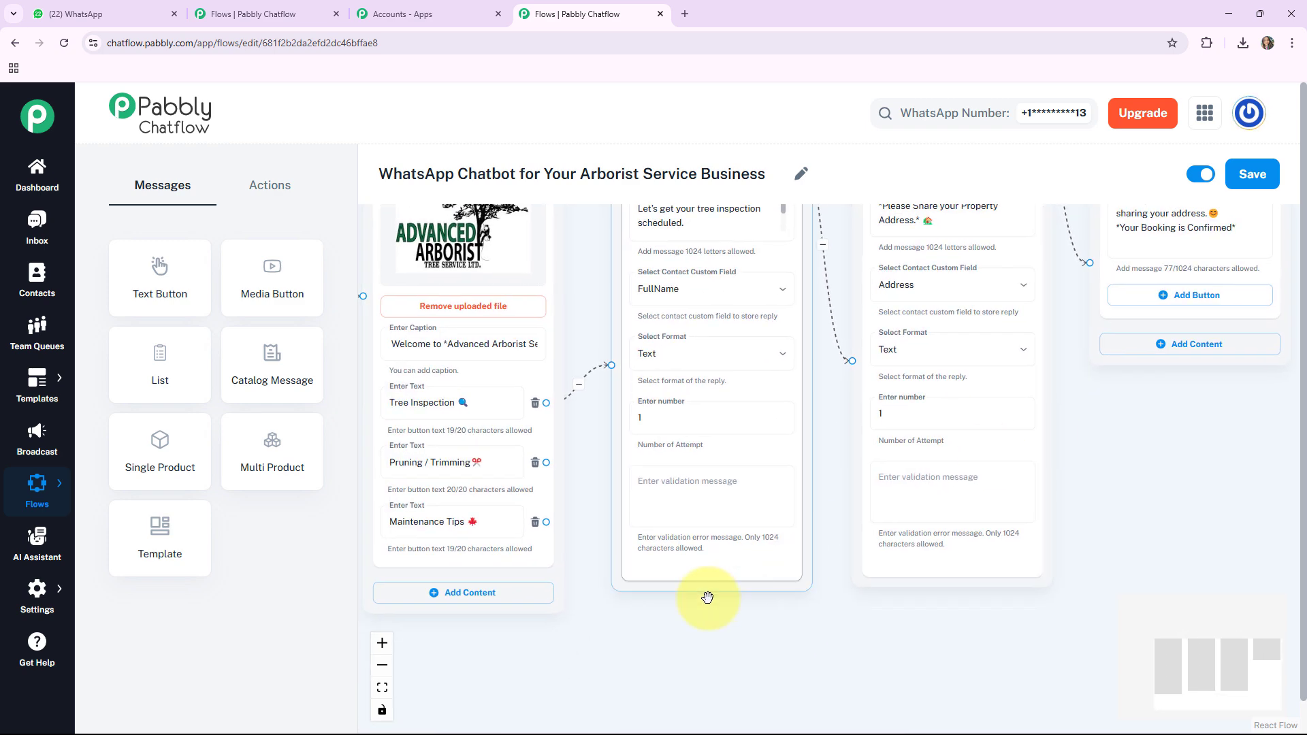
pyautogui.moveTo(706, 596); pyautogui.dragTo(778, 602)
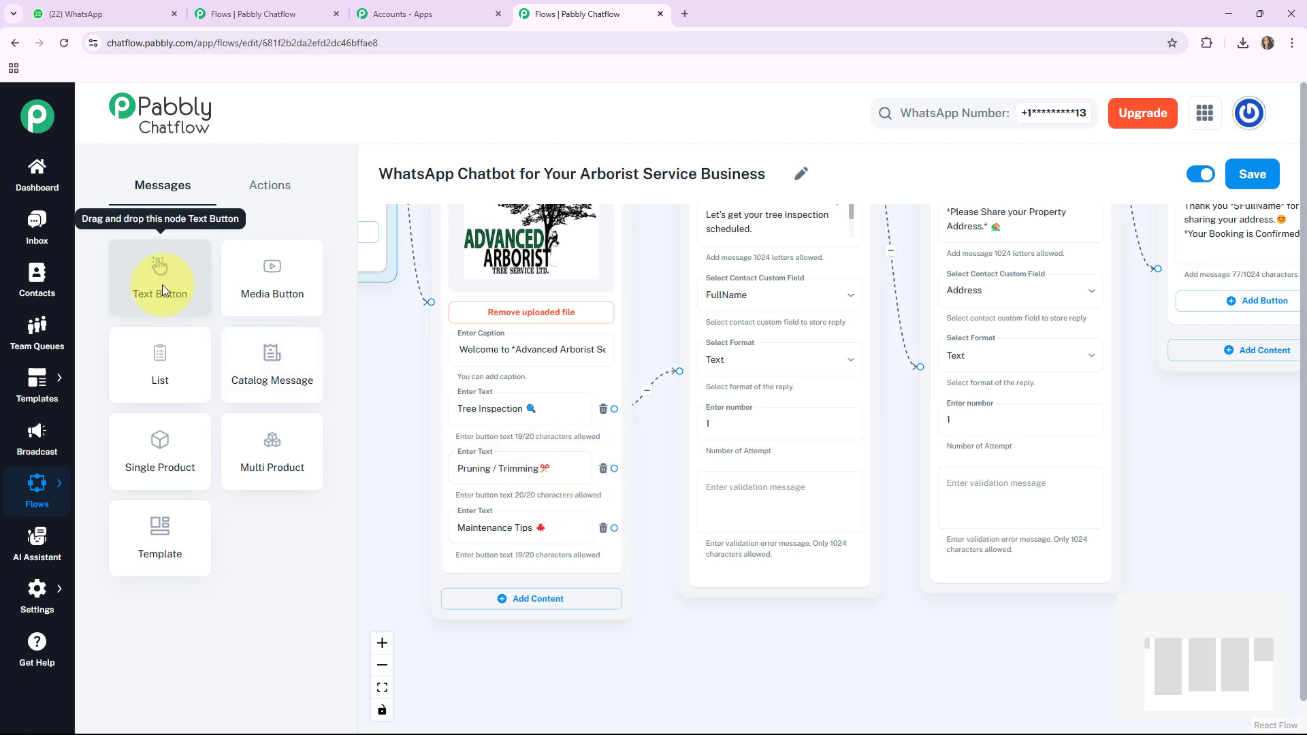
# Step: Add a Text Button message below the Question nodes containing the pruning and trimming services text and a "Why Choose Us?" button
pyautogui.moveTo(162, 285); pyautogui.dragTo(409, 265)
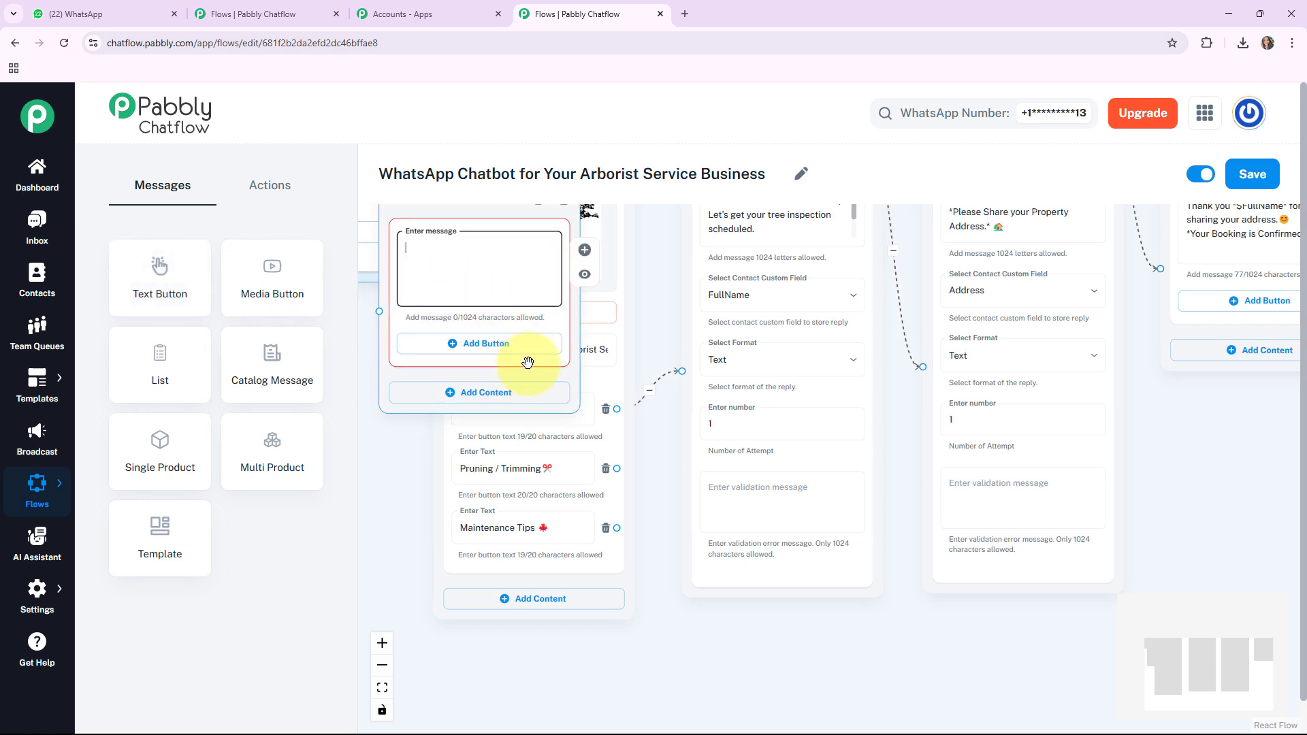
pyautogui.moveTo(512, 323); pyautogui.dragTo(806, 568)
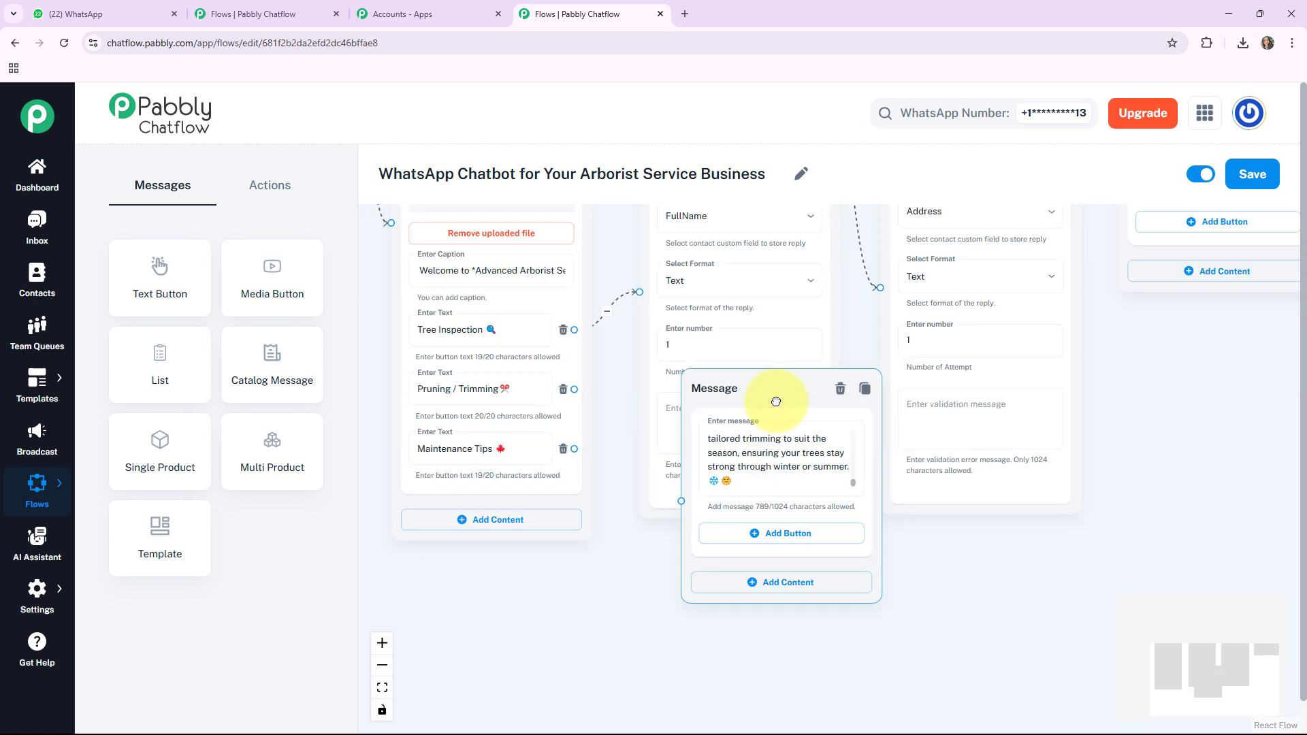
pyautogui.moveTo(776, 402); pyautogui.dragTo(758, 405)
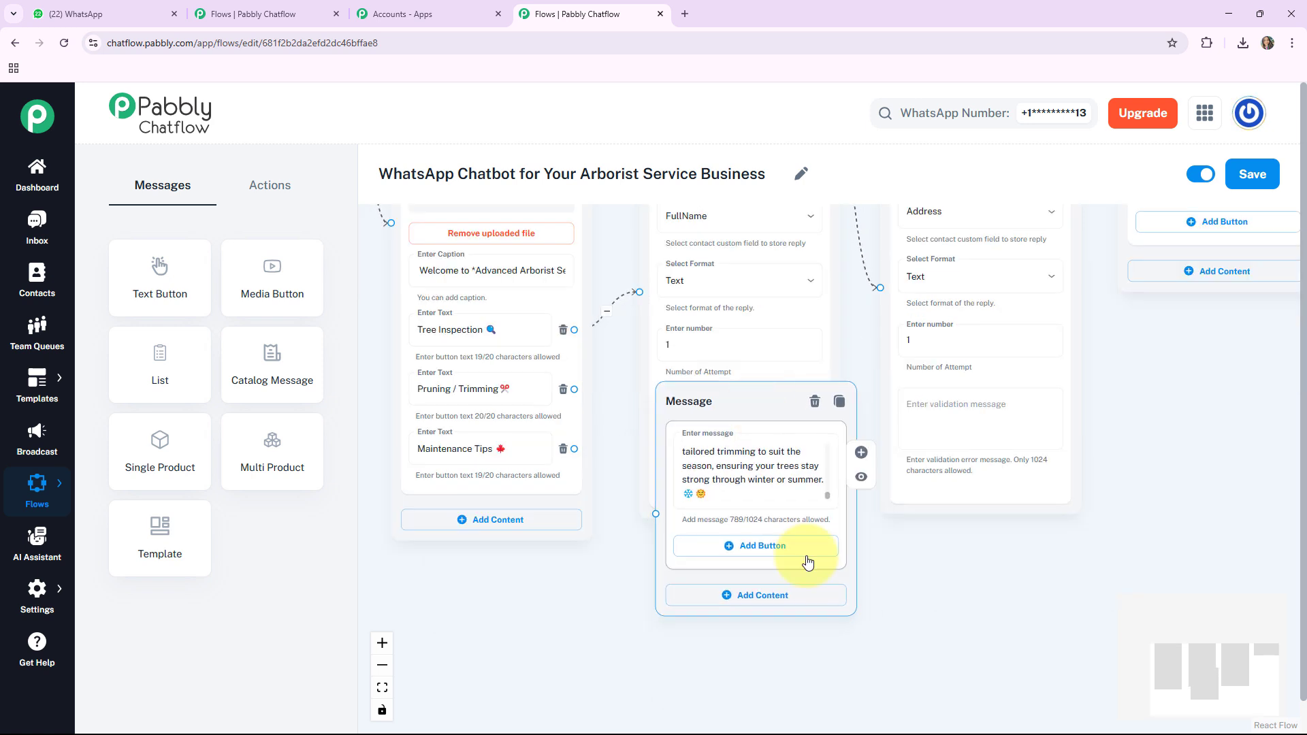
pyautogui.click(749, 548)
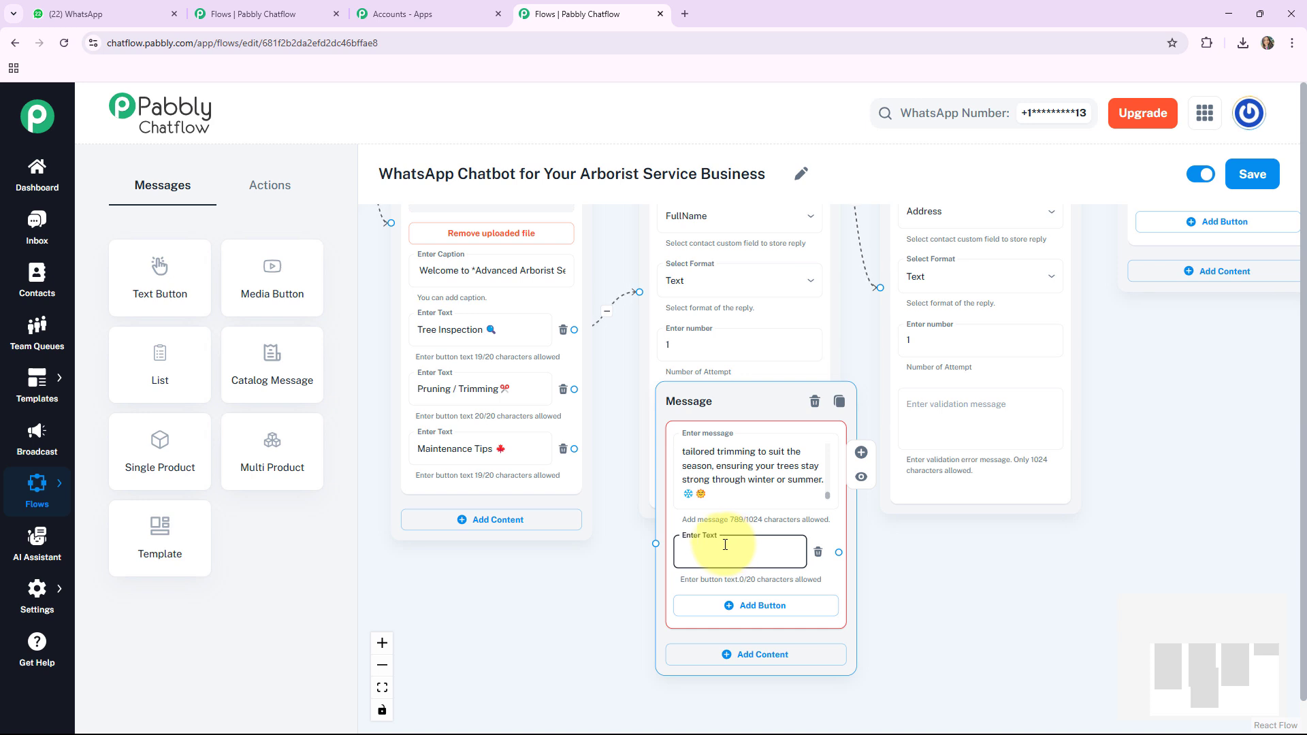
pyautogui.write('Why Choose Us?')
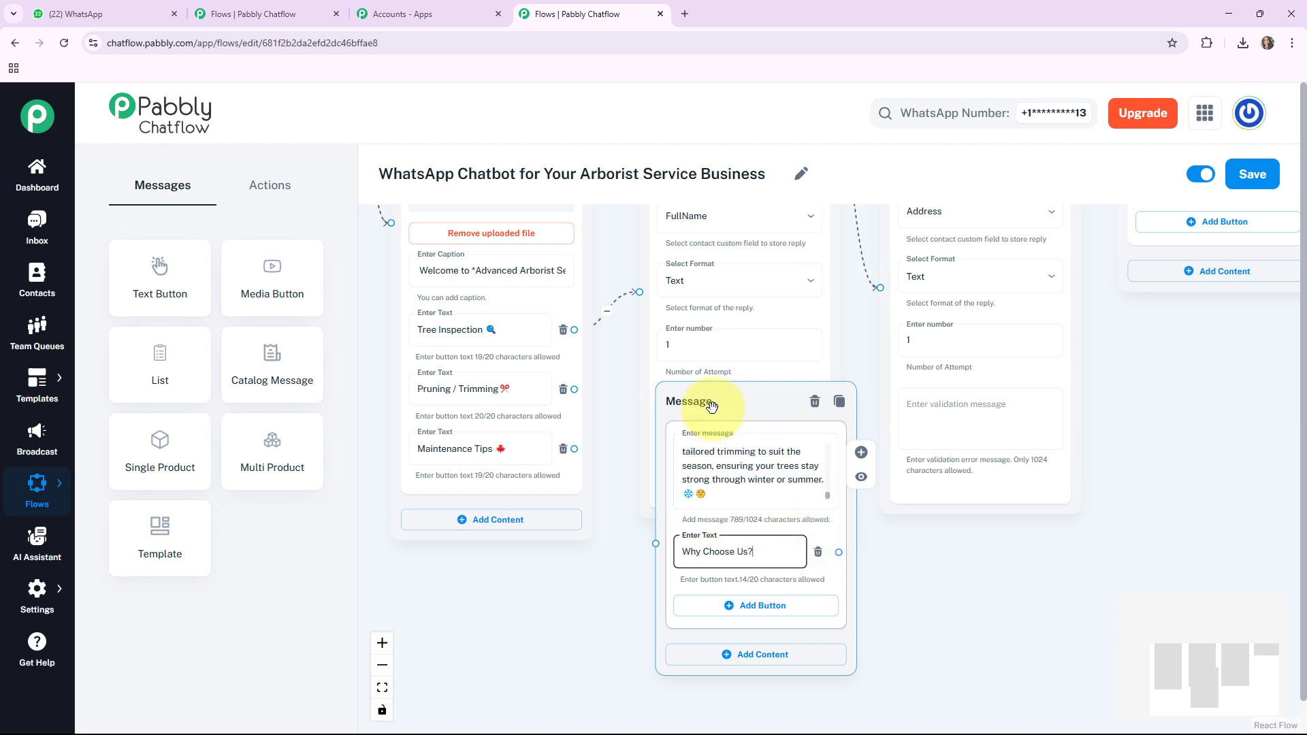
# Step: Connect the welcome message's Pruning / Trimming button to the pruning services message and position that message below the full-name question
pyautogui.moveTo(711, 407); pyautogui.dragTo(743, 386)
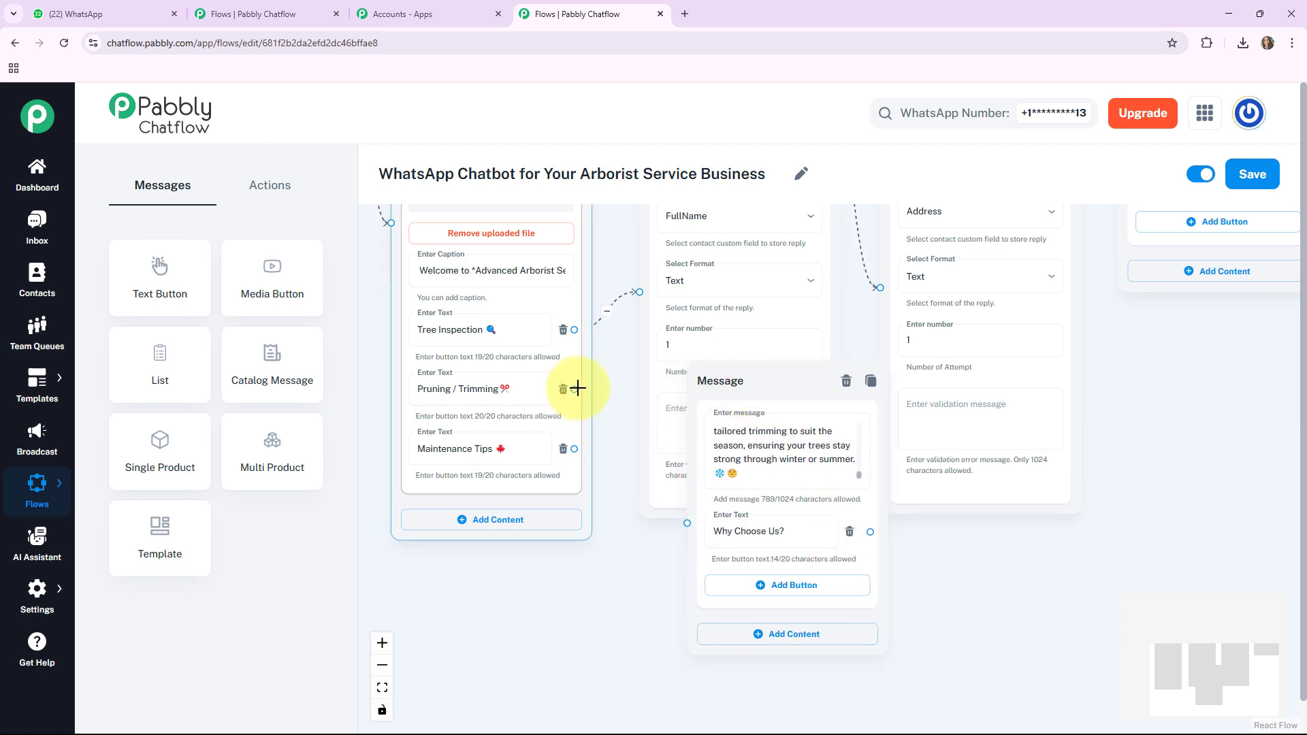
pyautogui.moveTo(576, 388); pyautogui.dragTo(686, 523)
pyautogui.moveTo(746, 398); pyautogui.dragTo(707, 441)
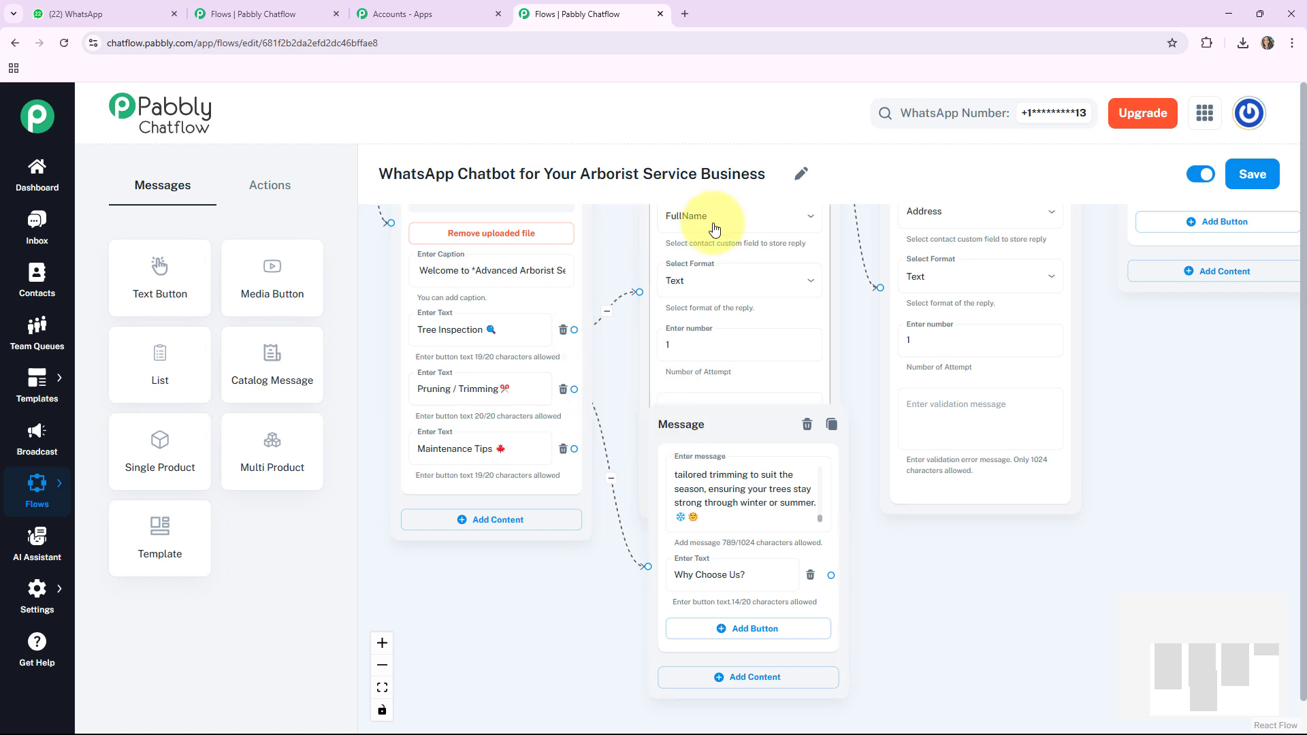
pyautogui.click(733, 411)
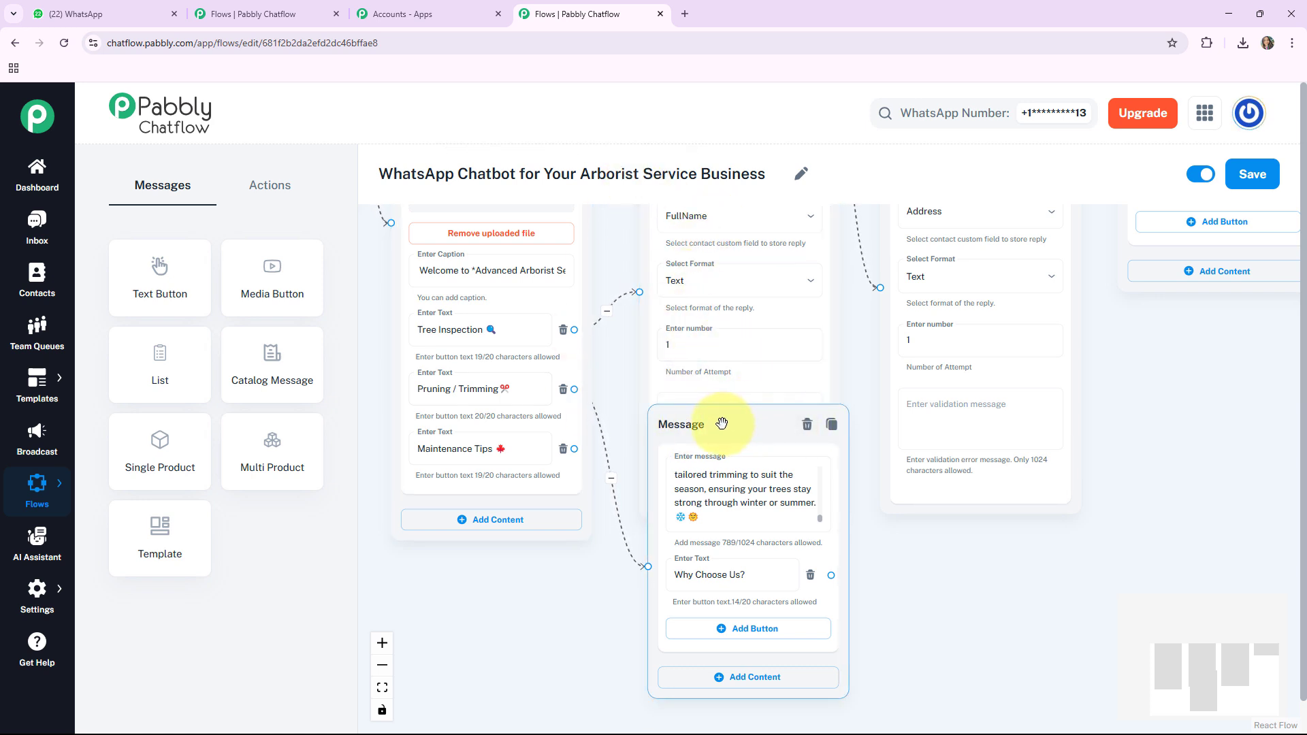
pyautogui.moveTo(721, 423); pyautogui.dragTo(708, 429)
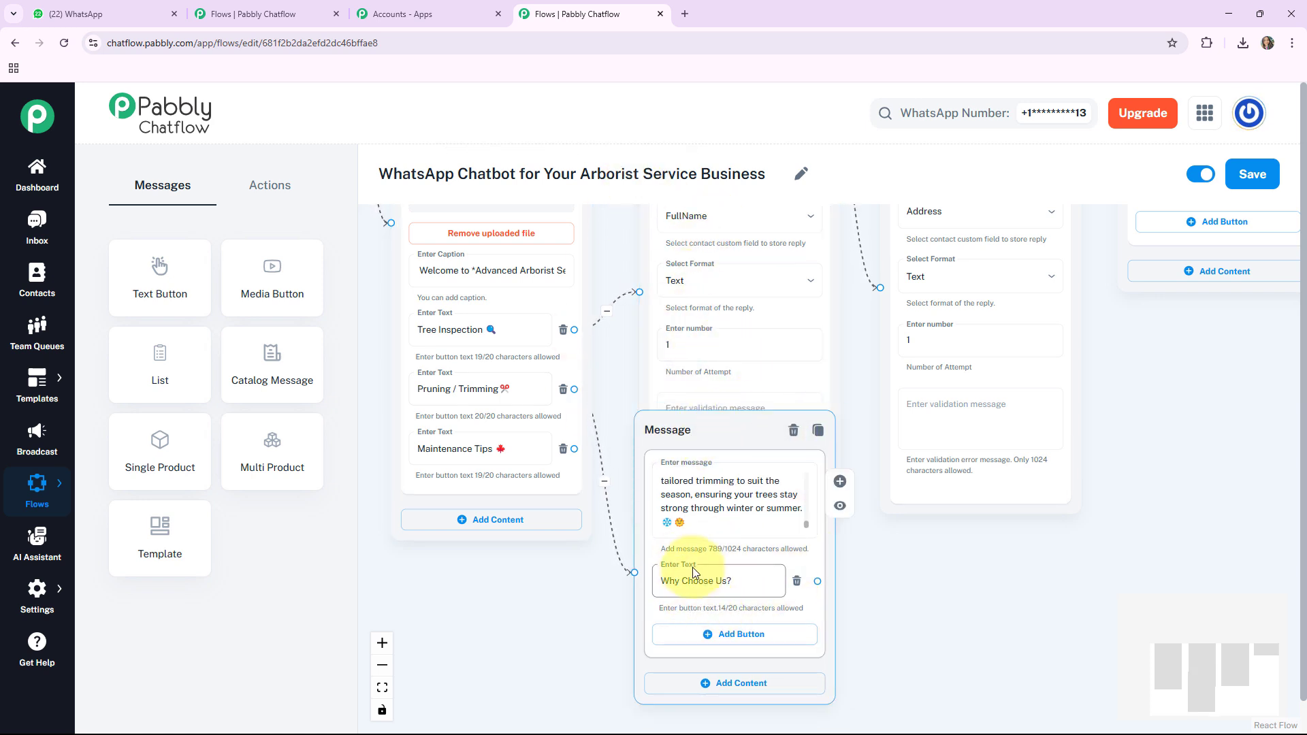
pyautogui.click(678, 224)
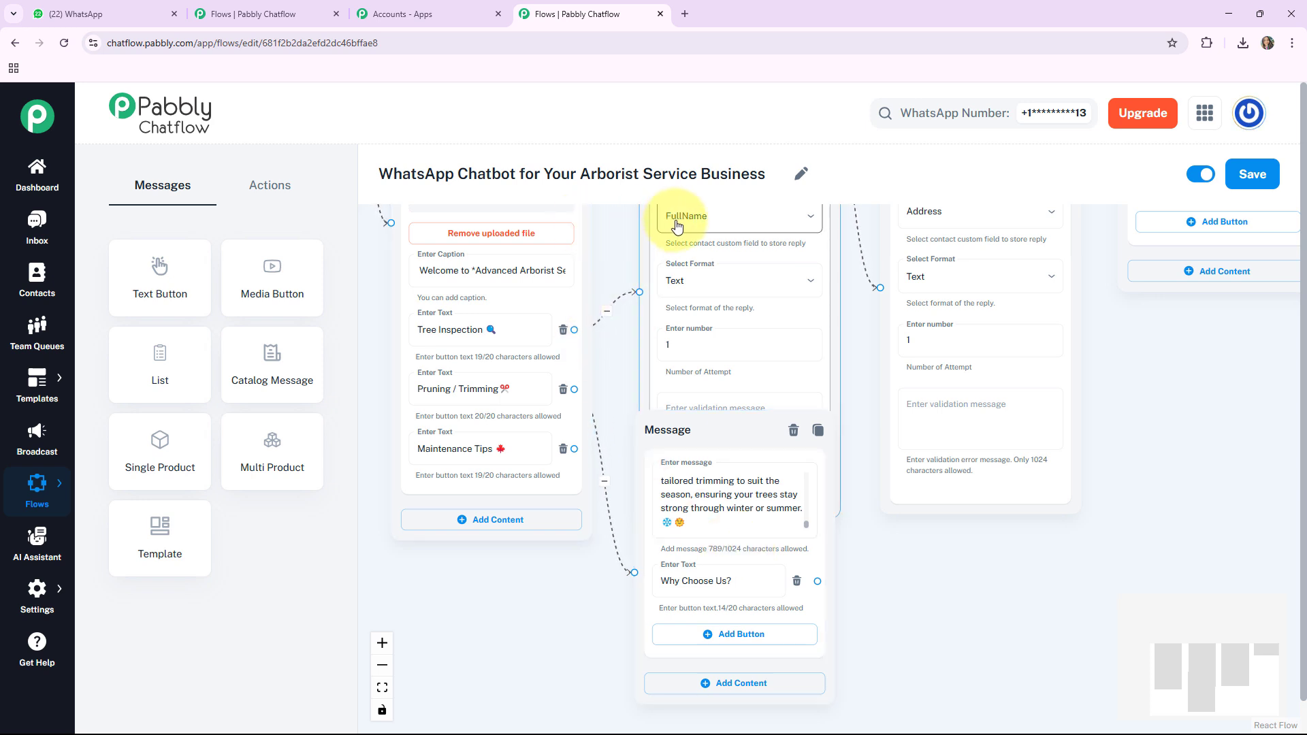
pyautogui.click(753, 458)
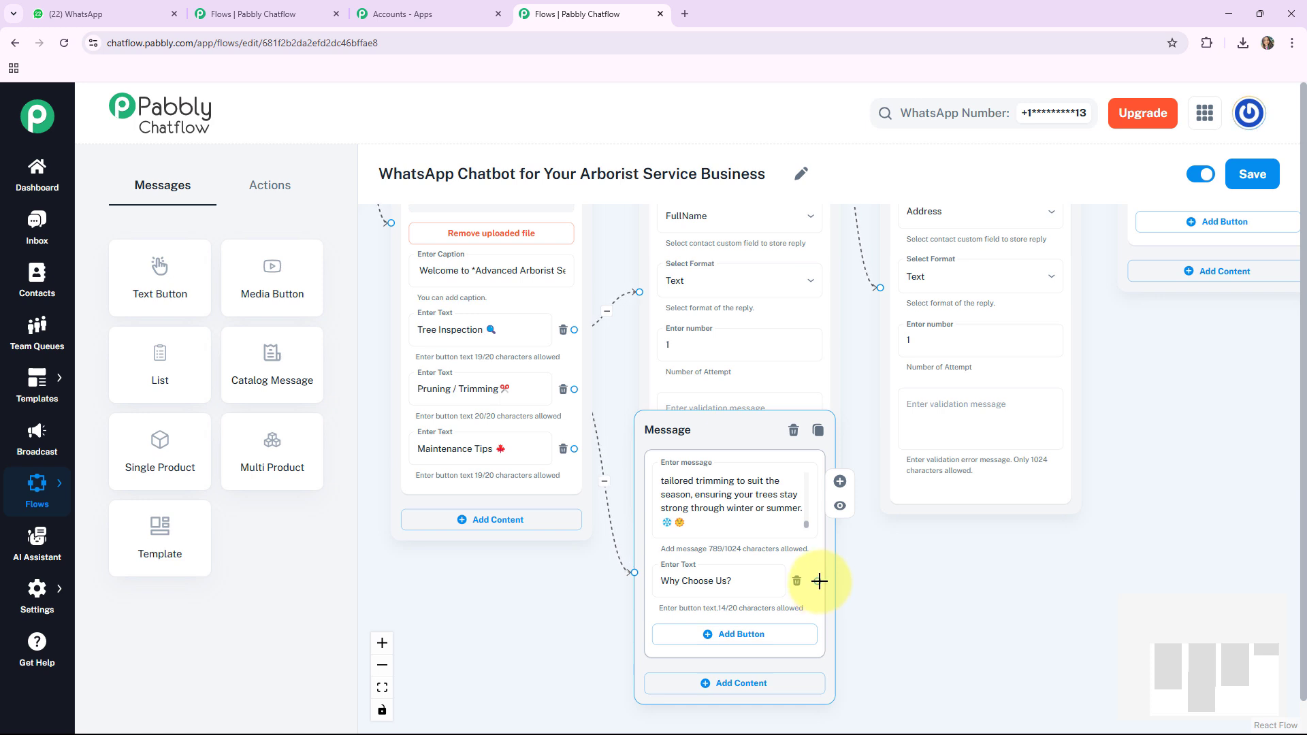
# Step: Create a connected Text + Button message from the "Why Choose Us?" button and paste the "*Expert Arborists:*" text into it
pyautogui.moveTo(819, 581); pyautogui.dragTo(877, 547)
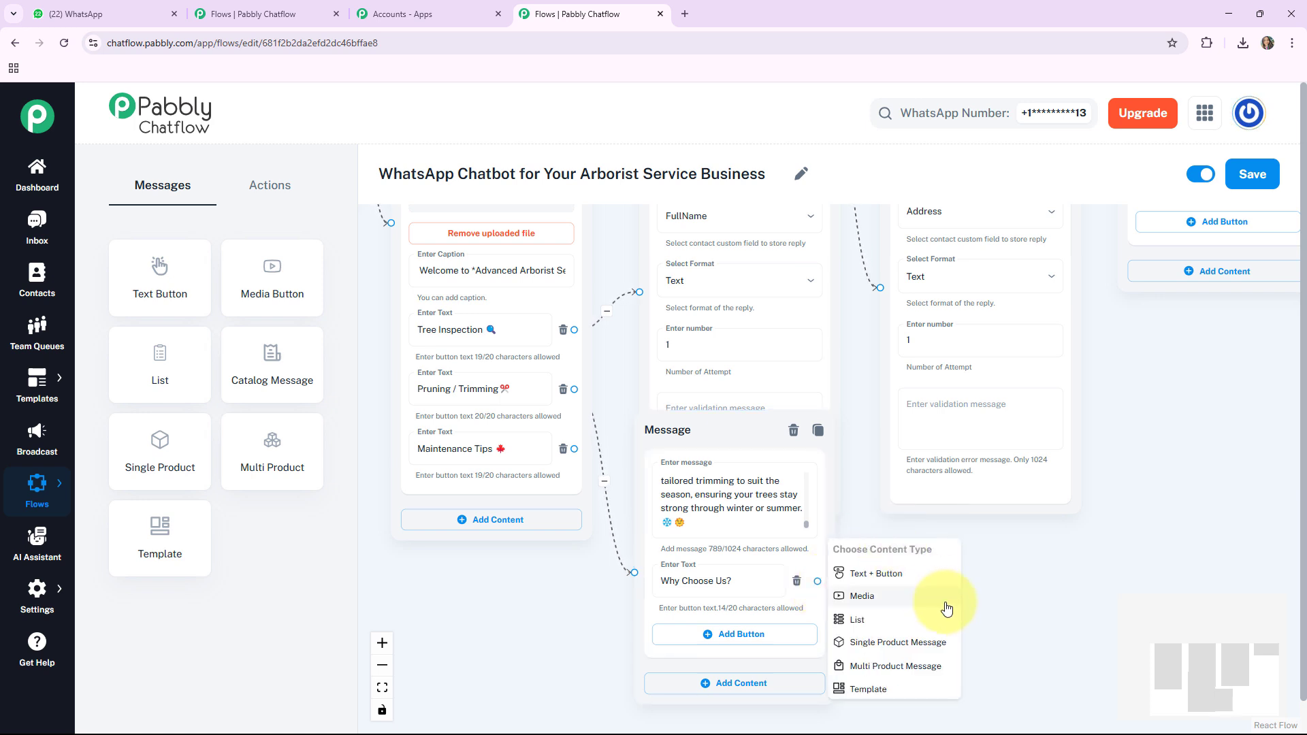
pyautogui.click(903, 575)
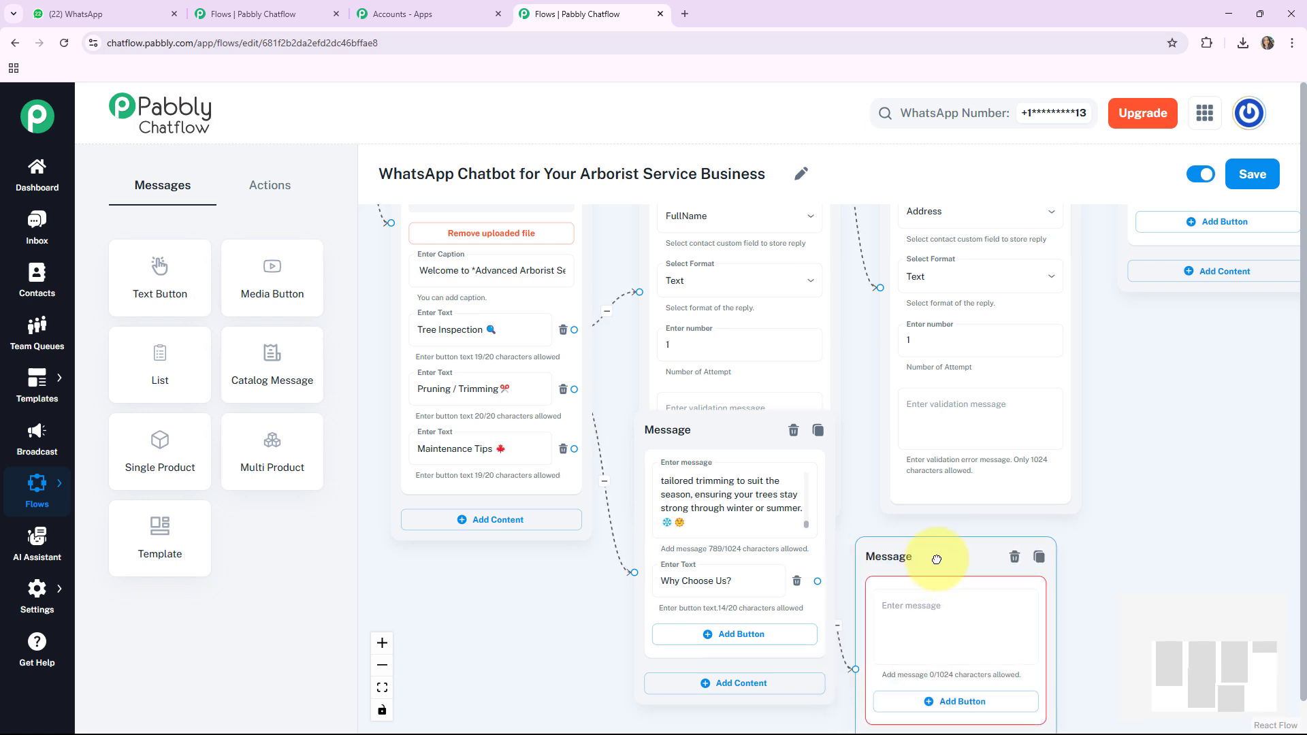
pyautogui.click(883, 507)
pyautogui.hotkey('ctrl', 'v')
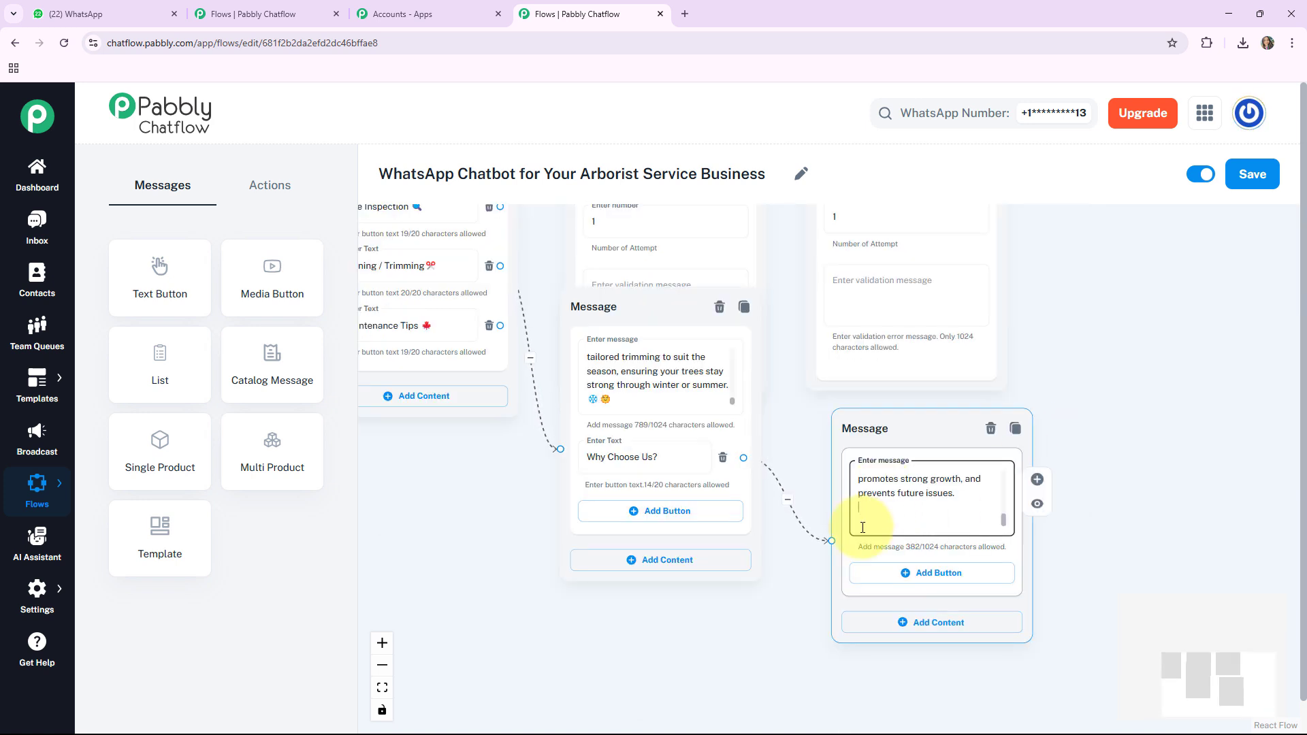
# Step: Rearrange the flow by moving the pruning messages beyond the booking branch and straightening the two Question nodes
pyautogui.moveTo(620, 614); pyautogui.dragTo(618, 630)
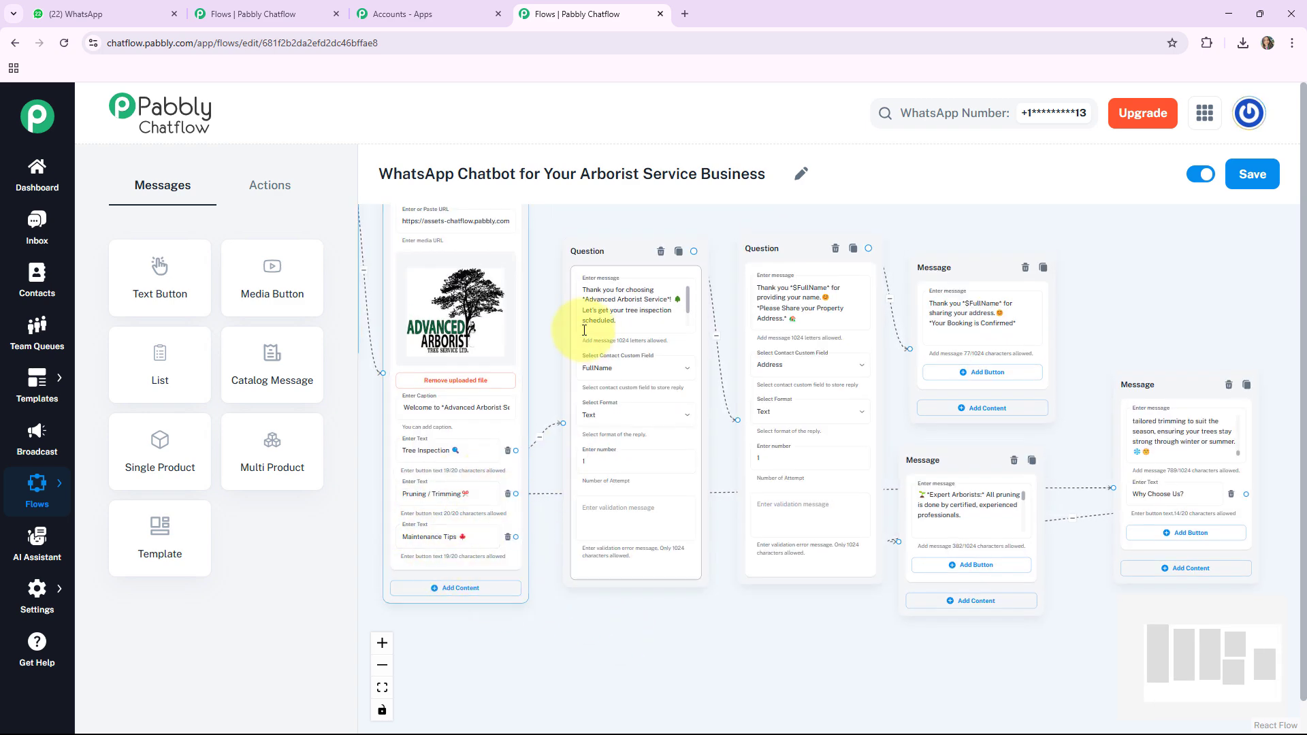
pyautogui.click(620, 261)
pyautogui.moveTo(620, 261); pyautogui.dragTo(616, 247)
pyautogui.moveTo(774, 246); pyautogui.dragTo(755, 239)
pyautogui.click(970, 278)
# Step: Create a connected Text + Button message from the Maintenance Tips button and paste the tree maintenance tips text ending with "*Routine Health Checks*"
pyautogui.moveTo(516, 548); pyautogui.dragTo(551, 616)
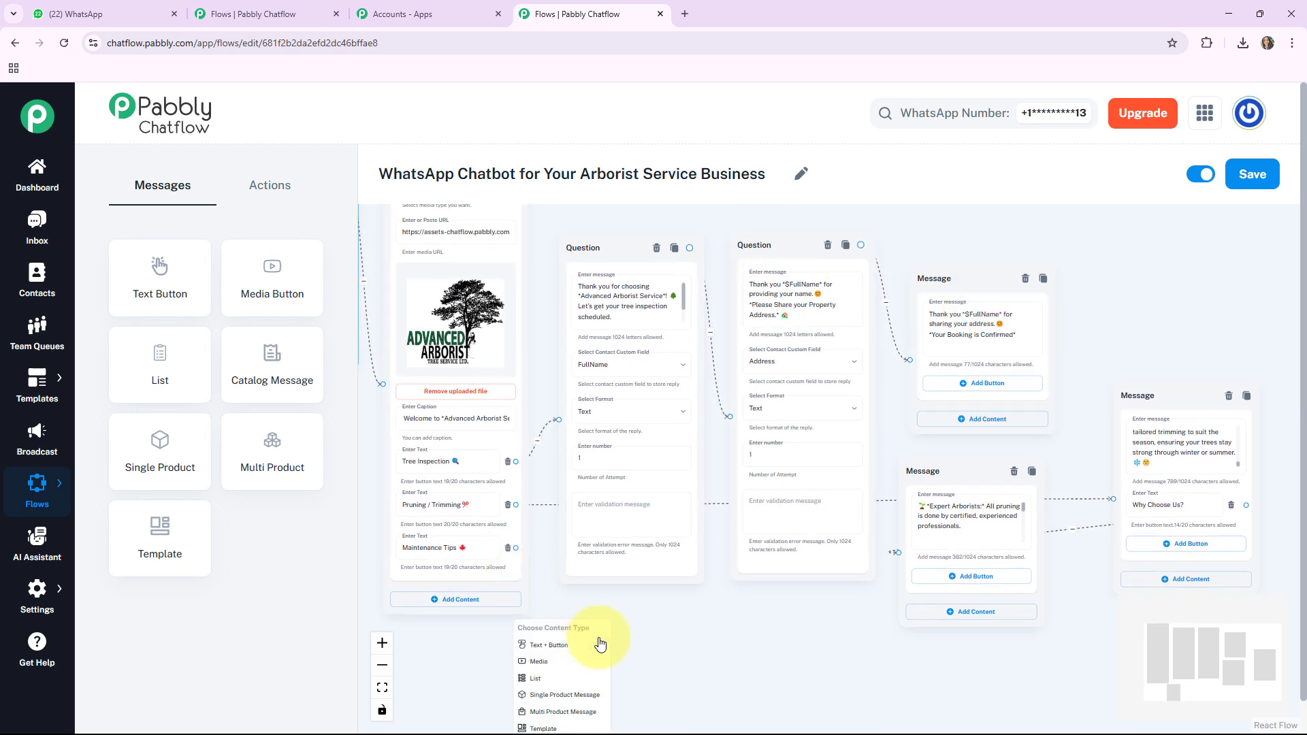
pyautogui.click(554, 646)
pyautogui.moveTo(586, 631); pyautogui.dragTo(681, 606)
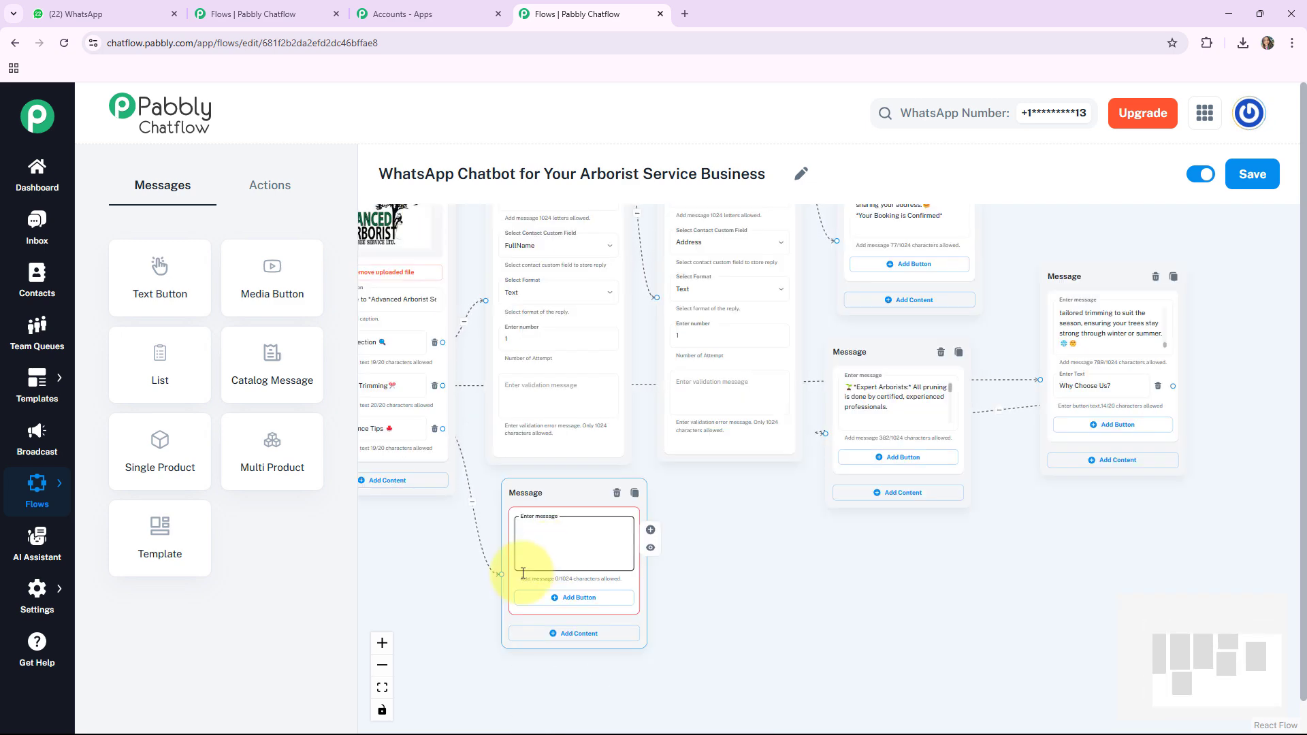
pyautogui.hotkey('ctrl', 'v')
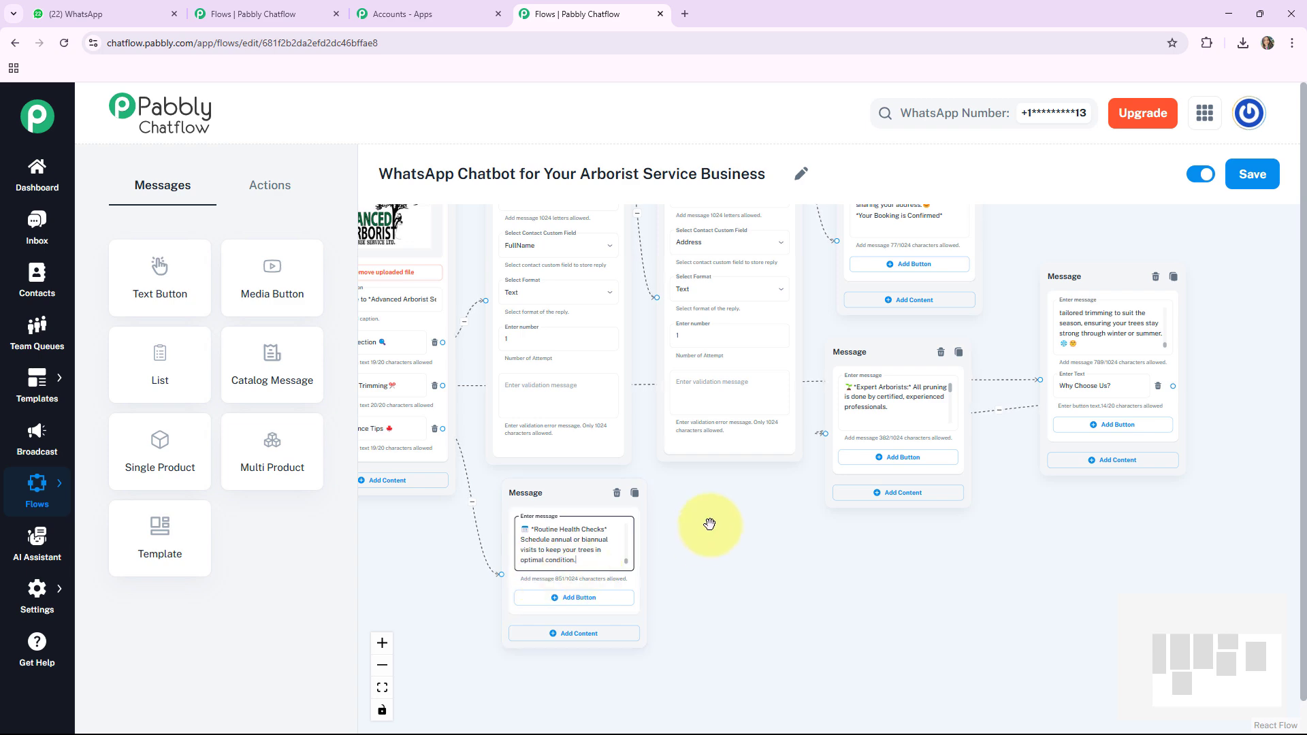
# Step: Fit the whole flow in view and save it
pyautogui.click(381, 687)
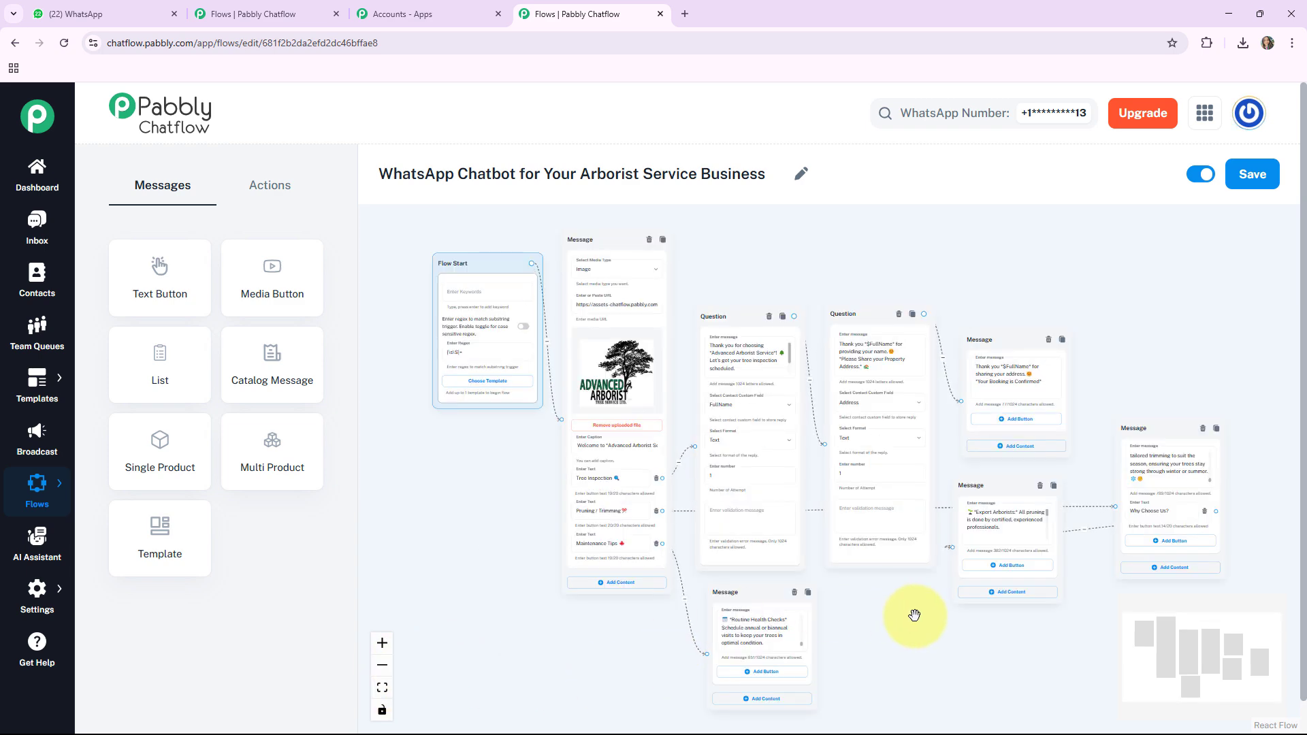
pyautogui.moveTo(914, 615); pyautogui.dragTo(875, 627)
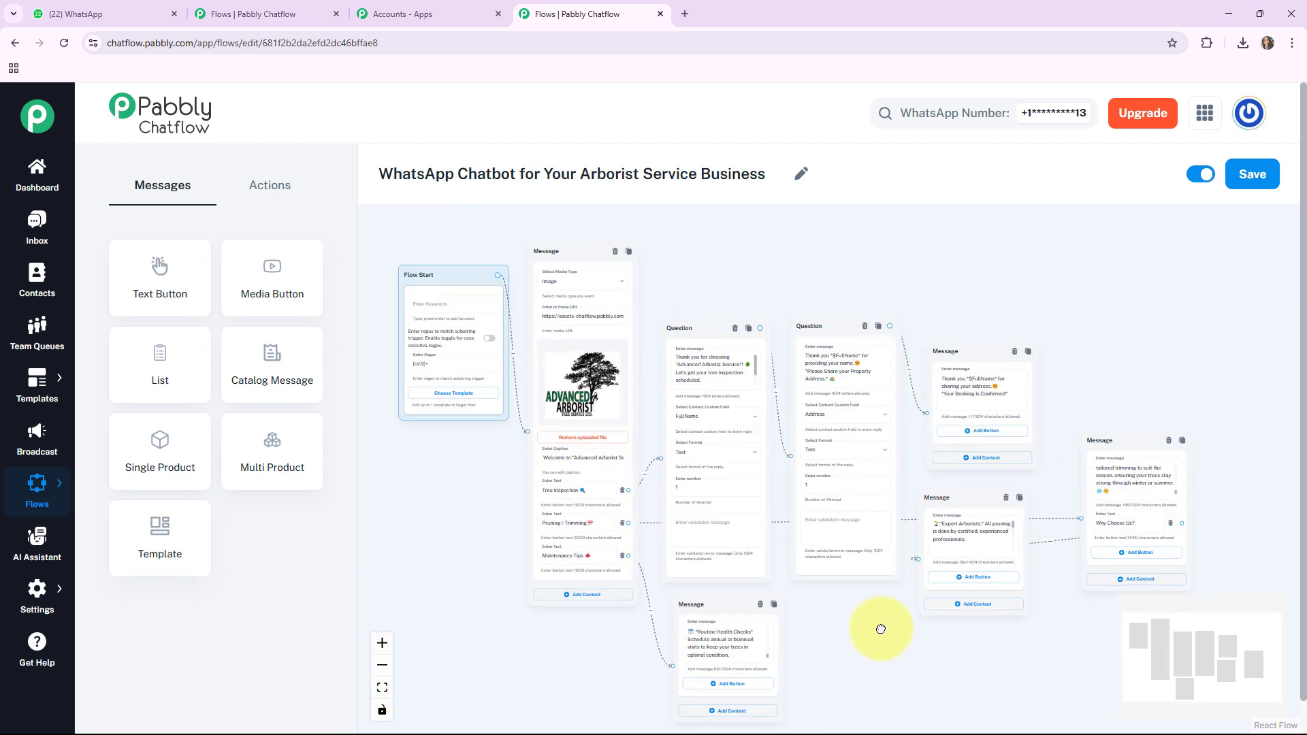
pyautogui.click(1266, 186)
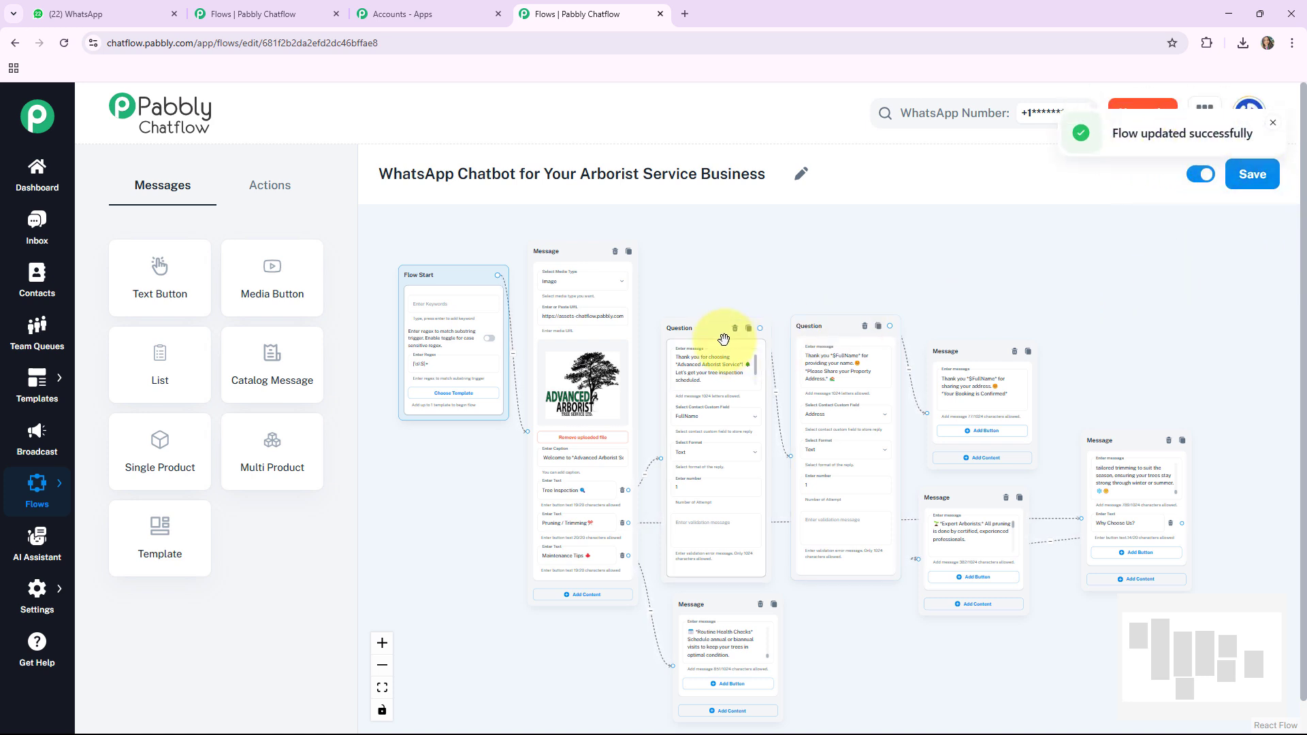
# Step: Space out the branches by raising the question, confirmation, pruning services and maintenance tips nodes slightly
pyautogui.moveTo(716, 328); pyautogui.dragTo(716, 291)
pyautogui.moveTo(814, 336); pyautogui.dragTo(814, 308)
pyautogui.moveTo(976, 344); pyautogui.dragTo(972, 331)
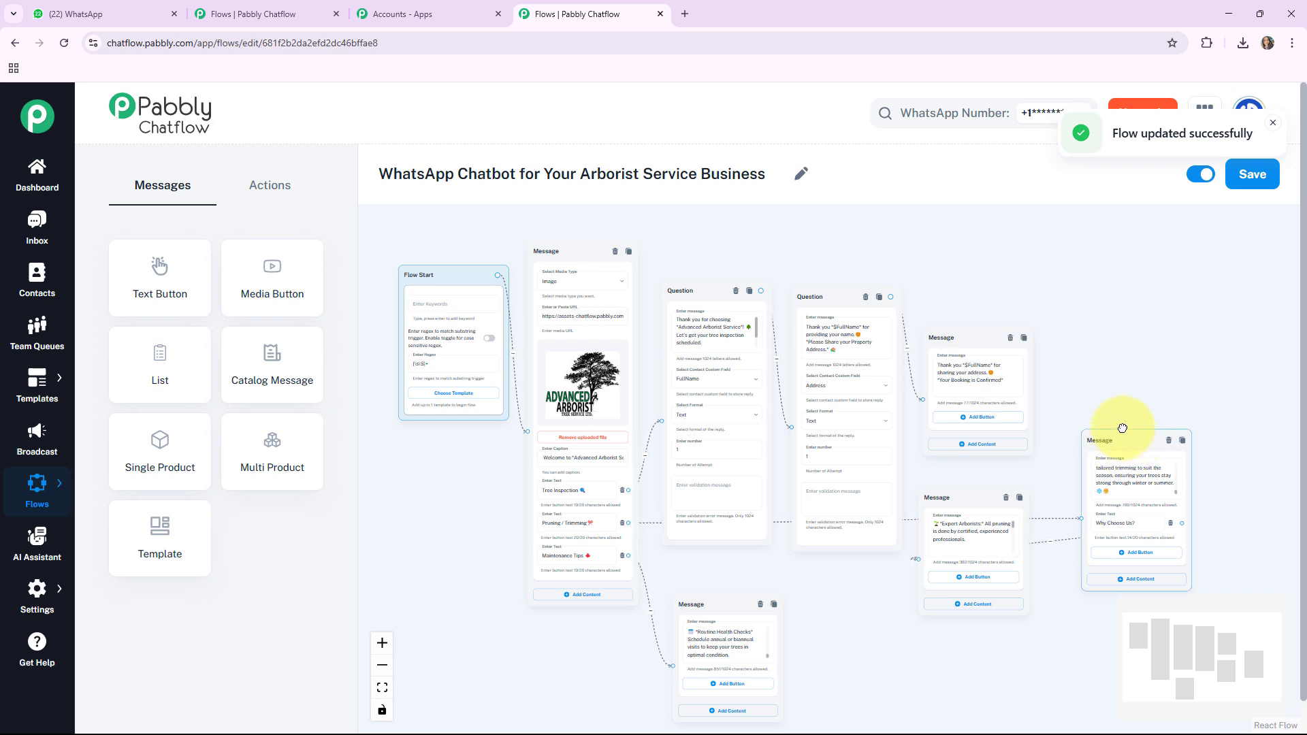
pyautogui.moveTo(1123, 428); pyautogui.dragTo(1118, 413)
pyautogui.moveTo(703, 604); pyautogui.dragTo(751, 584)
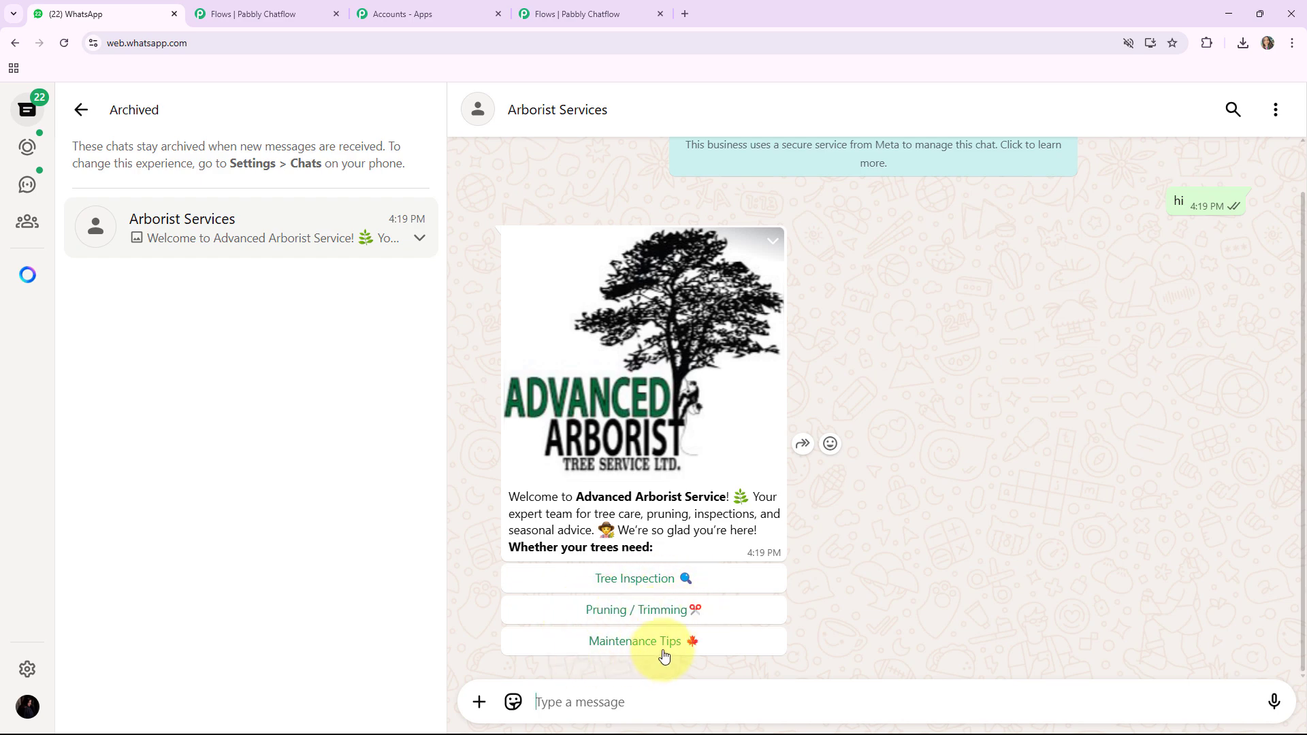
# Step: Switch to Pabbly Chatflow and examine the welcome message's three service buttons and their connections
pyautogui.click(594, 24)
pyautogui.scroll(3, 695, 412)
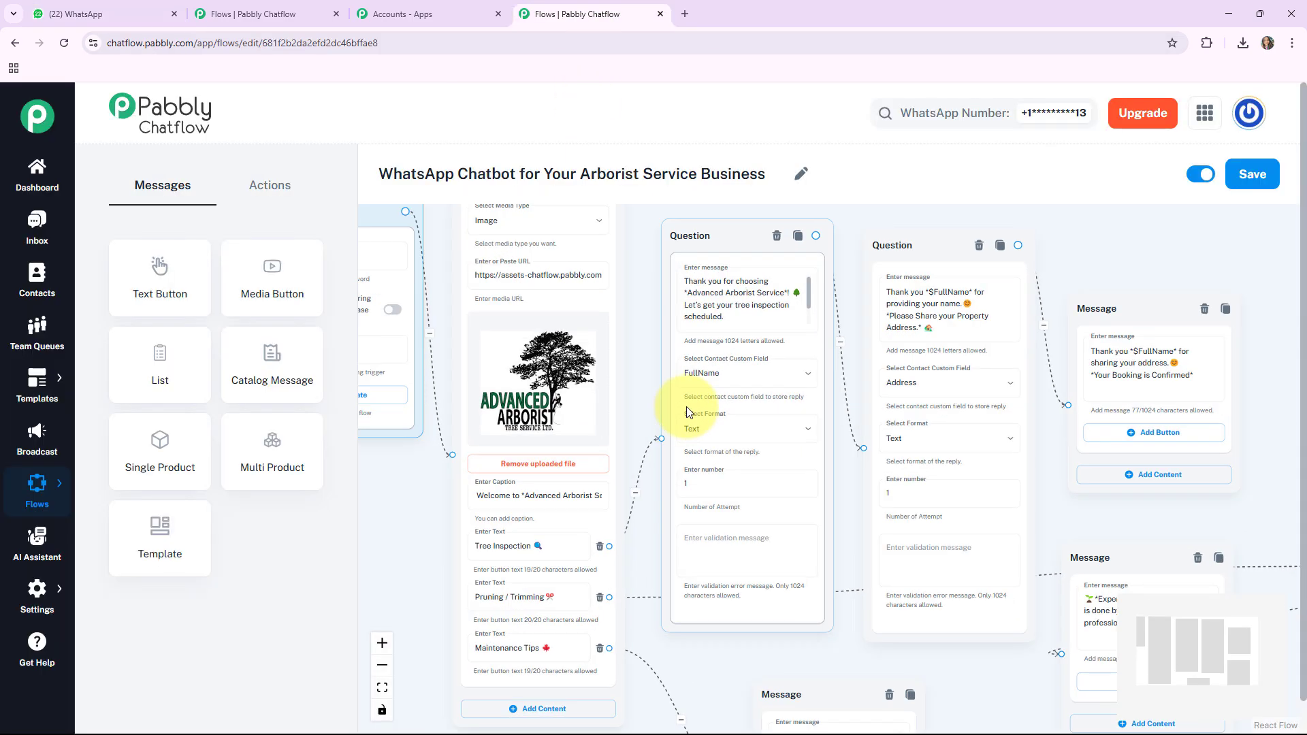
pyautogui.moveTo(680, 666); pyautogui.dragTo(697, 572)
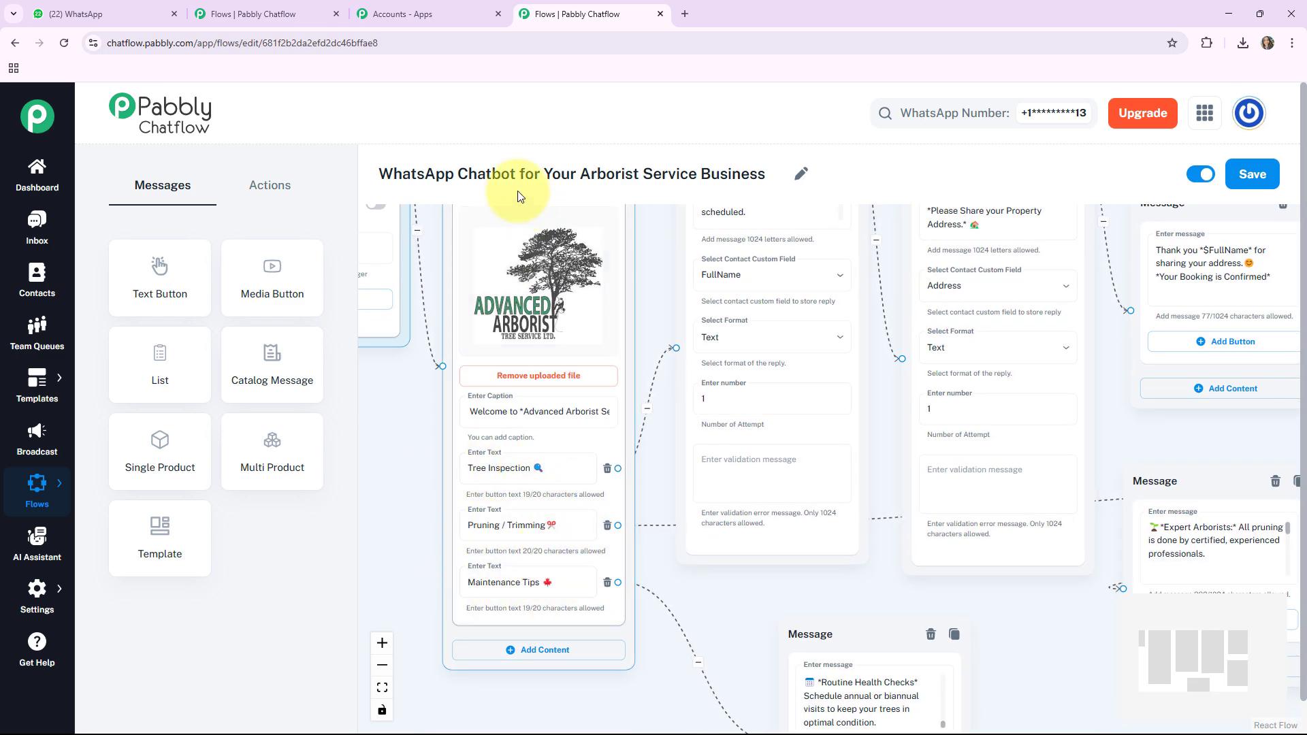
# Step: Switch to WhatsApp Web and test the Pruning / Trimming option followed by "Why Choose Us?" in the Arborist Services chat
pyautogui.click(103, 13)
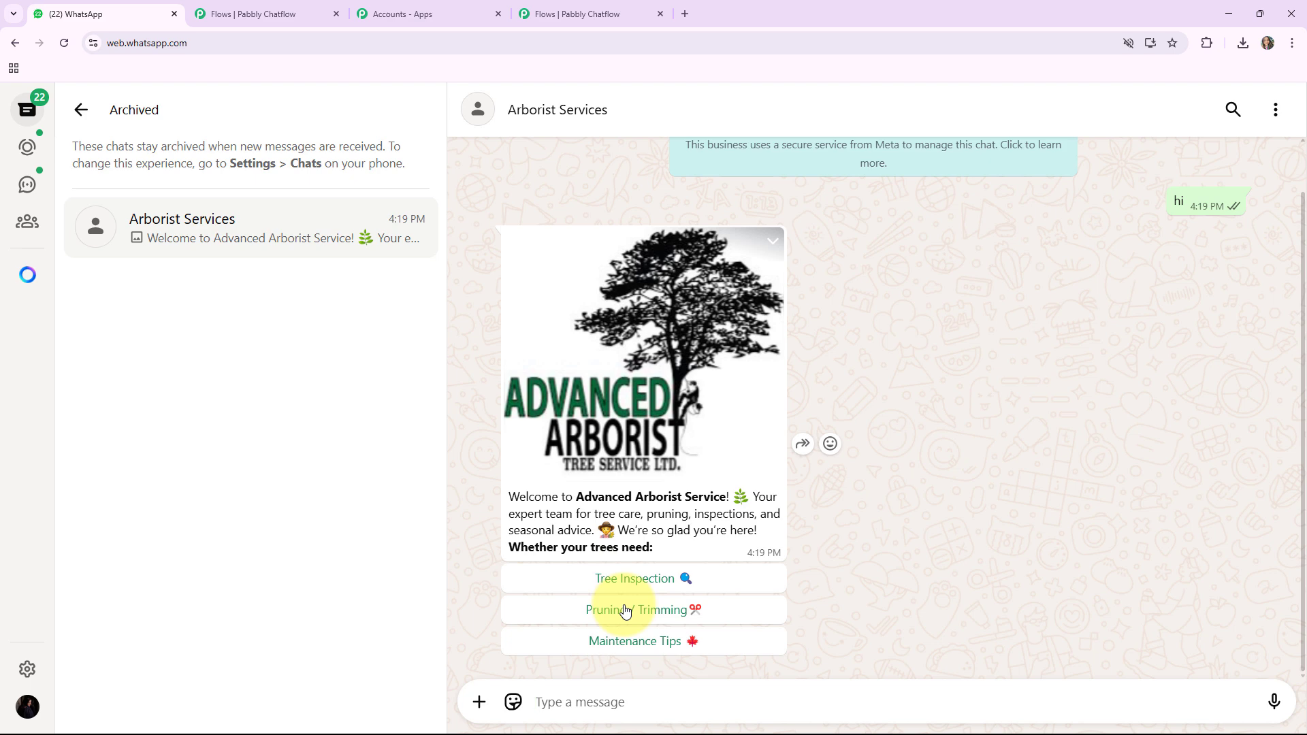
pyautogui.click(624, 610)
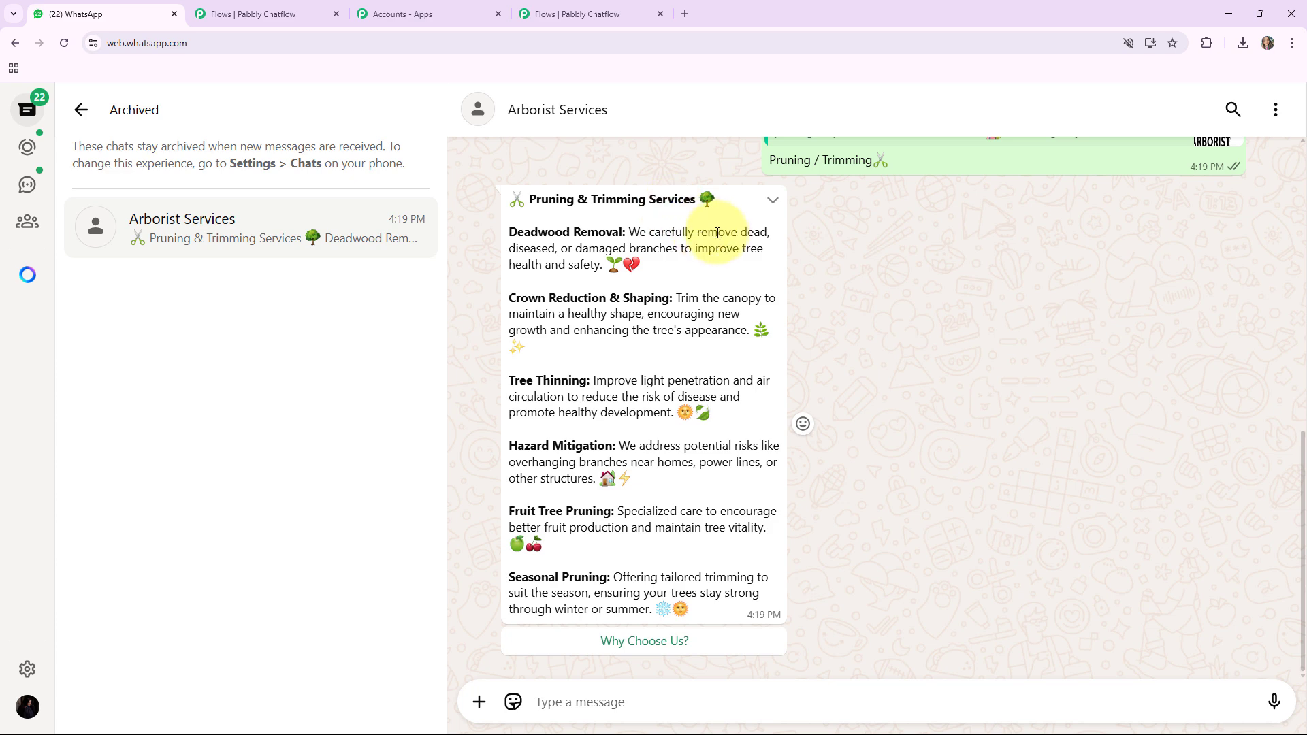
pyautogui.click(631, 643)
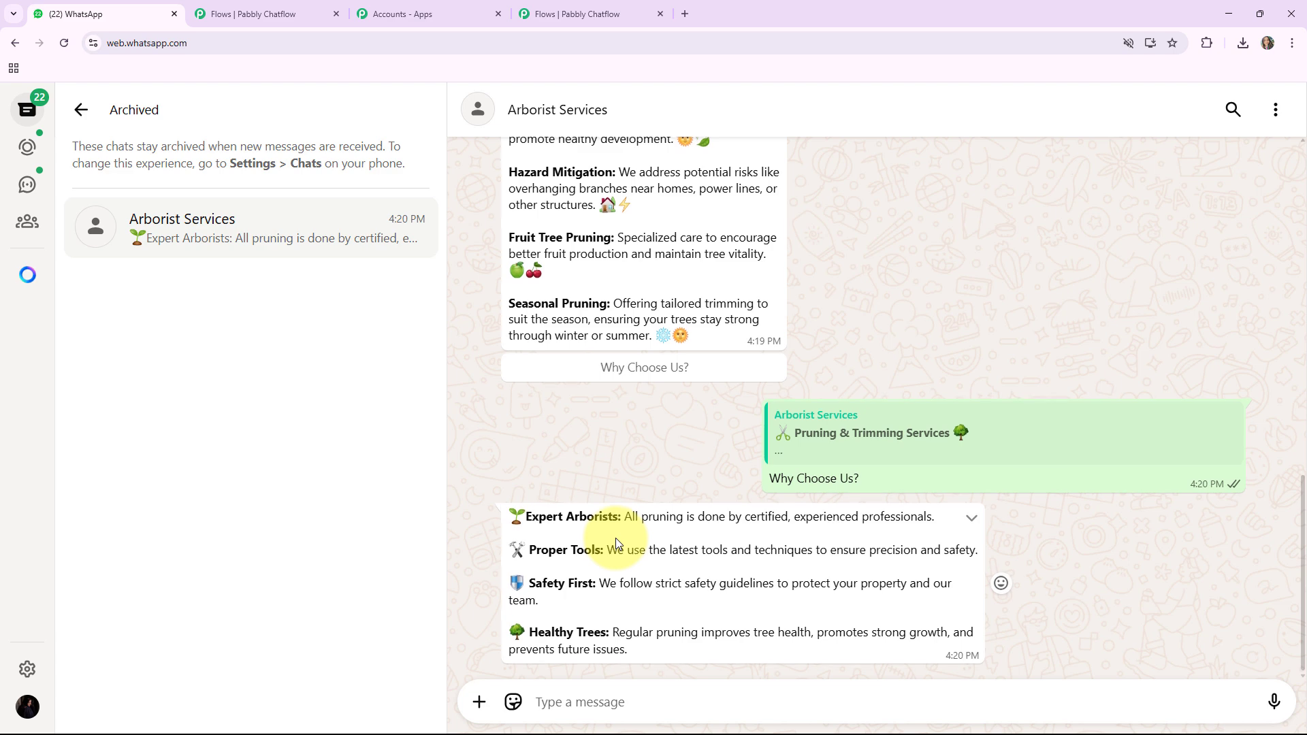
# Step: Choose Tree Inspection in the earlier welcome message and send the customer's full name as the reply
pyautogui.scroll(7, 618, 542)
pyautogui.scroll(3, 625, 544)
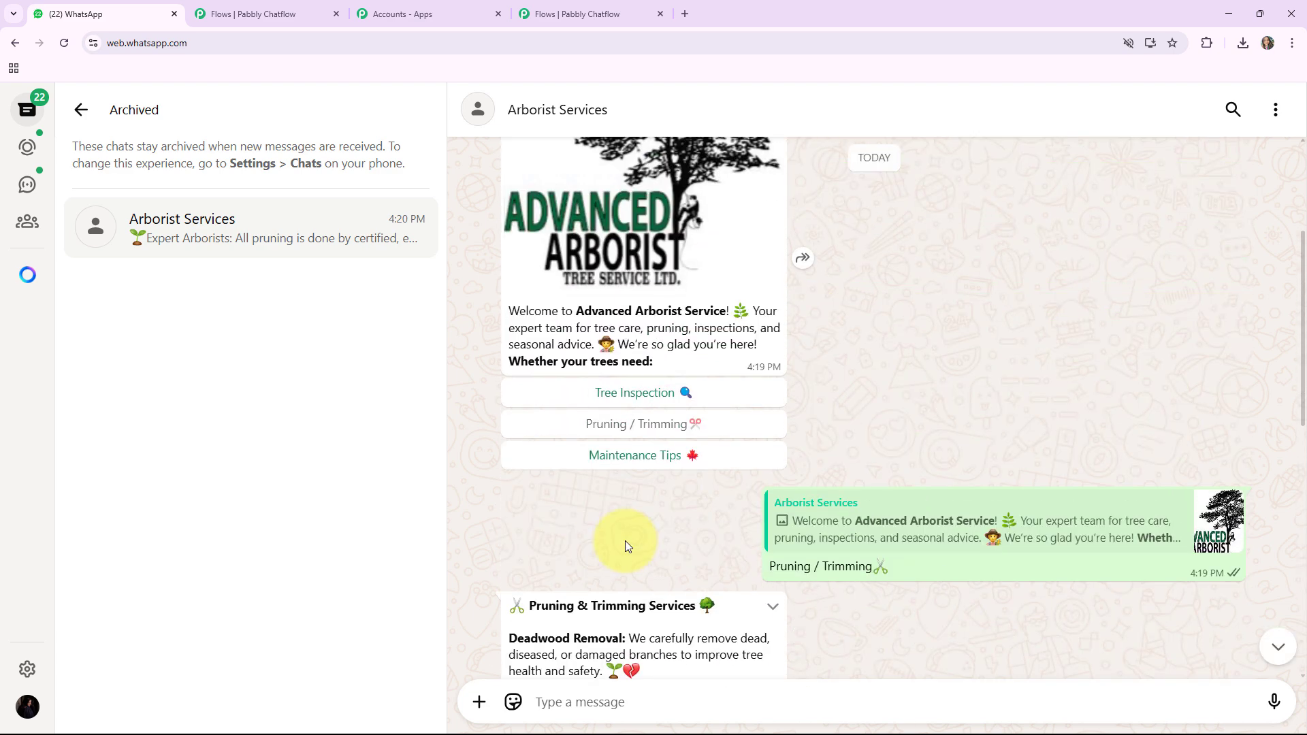
pyautogui.scroll(-2, 624, 545)
pyautogui.scroll(2, 625, 545)
pyautogui.click(645, 395)
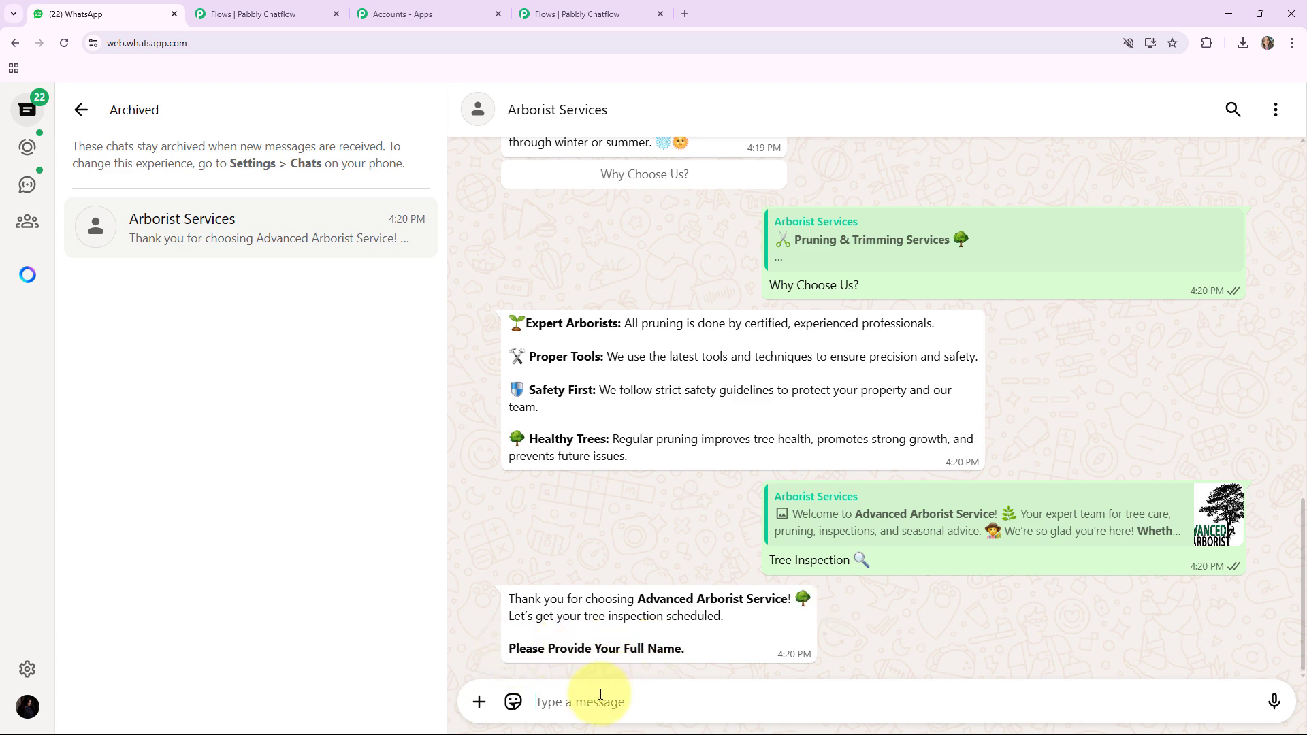
pyautogui.press('Return')
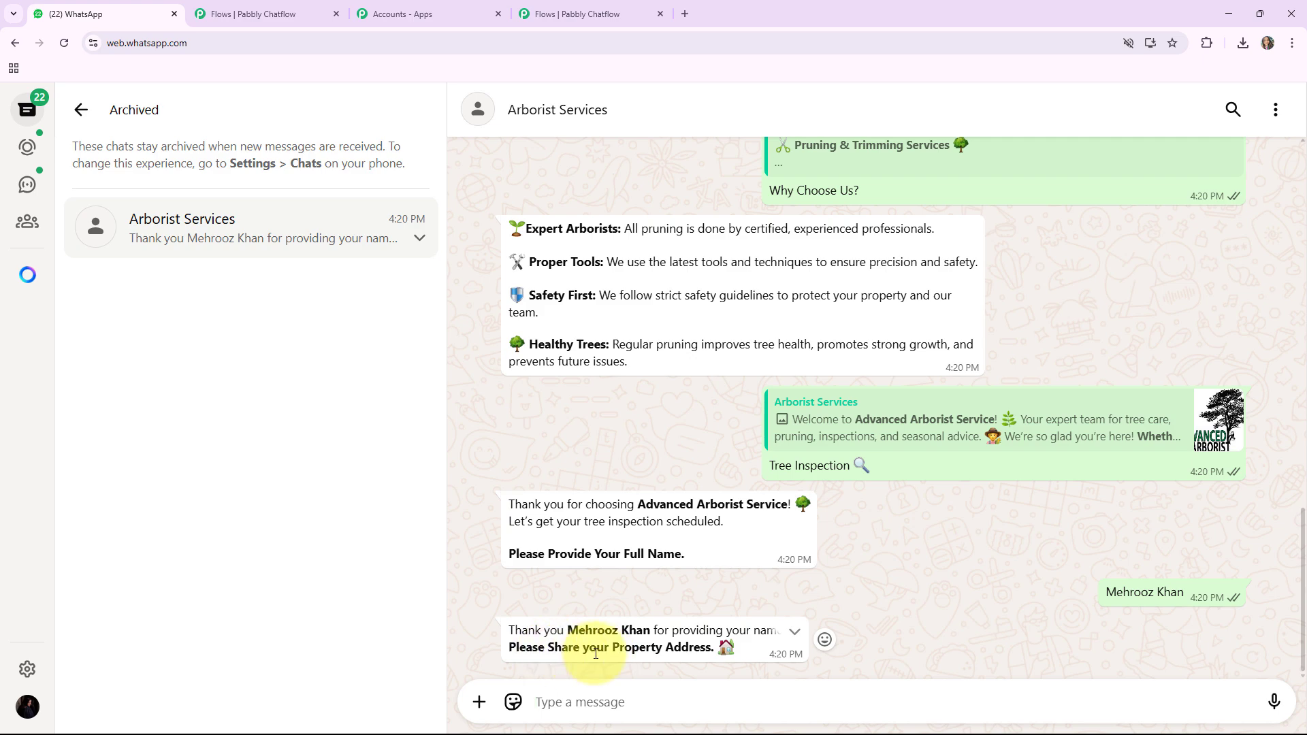
# Step: Switch to Pabbly Chatflow and examine the property-address question and the booking-confirmation message in the flow
pyautogui.click(583, 24)
pyautogui.scroll(2, 1179, 319)
pyautogui.moveTo(1093, 429); pyautogui.dragTo(907, 599)
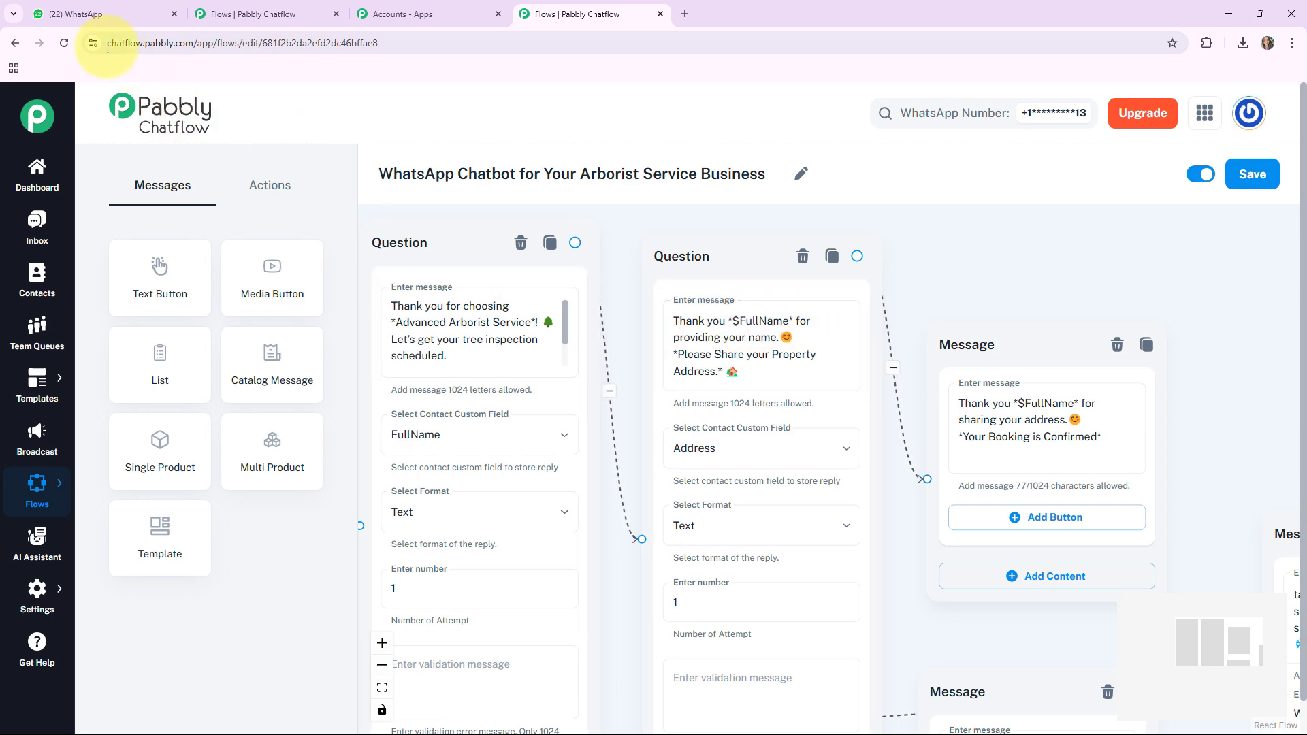
# Step: Switch back to WhatsApp Web and send the customer's property address in the Arborist Services chat
pyautogui.click(86, 14)
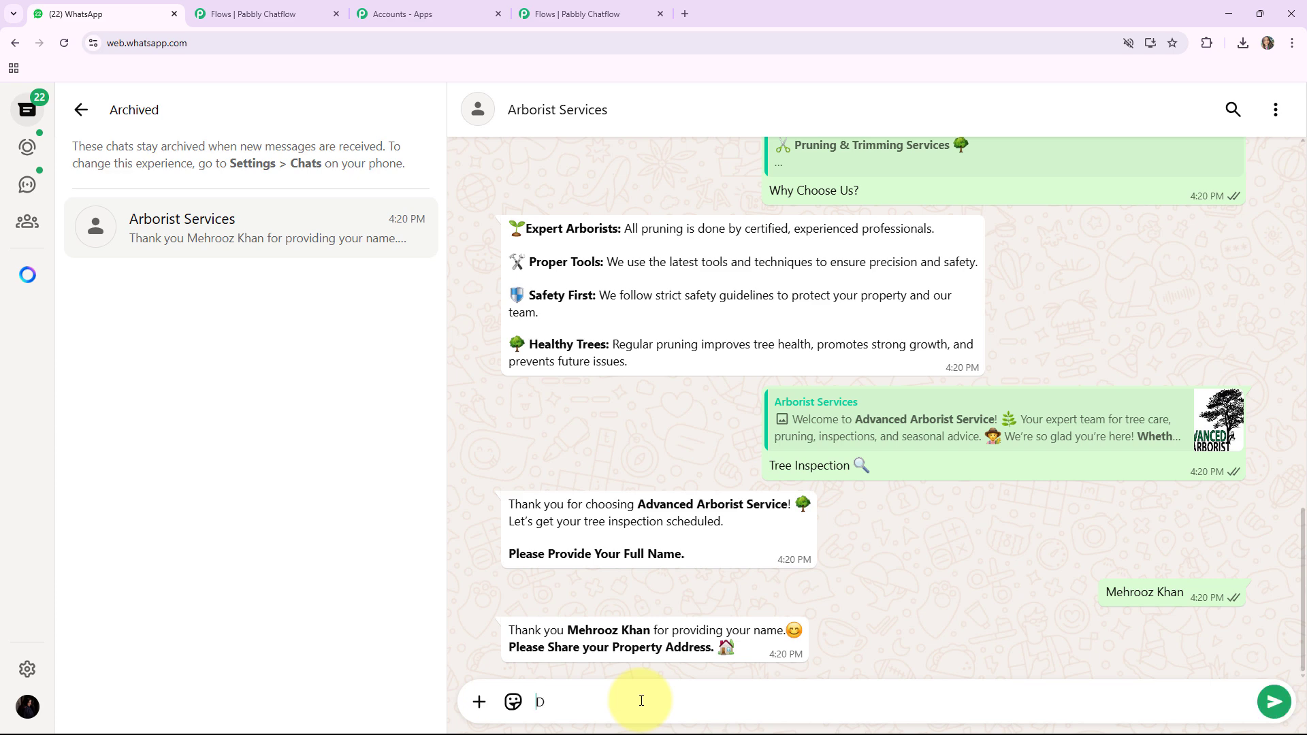
pyautogui.press('Return')
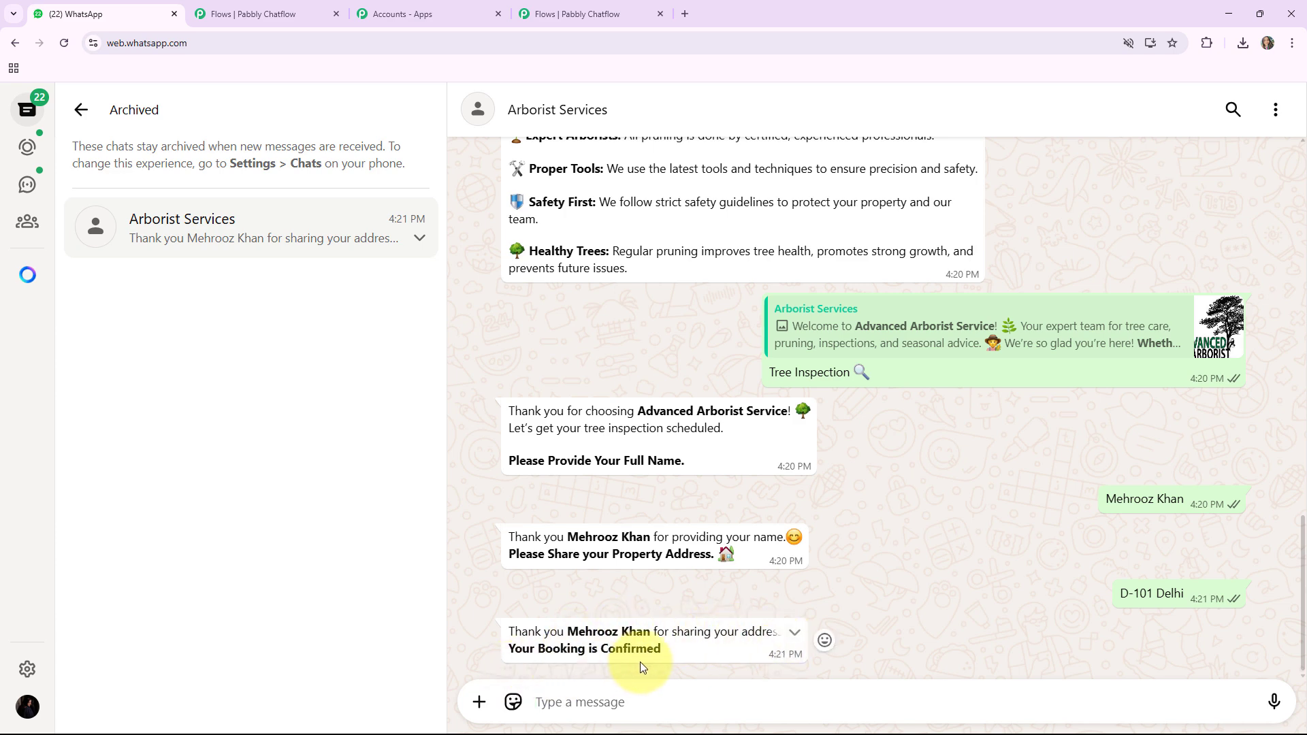
# Step: Go back through the conversation to the welcome message's Maintenance Tips option
pyautogui.scroll(3, 779, 411)
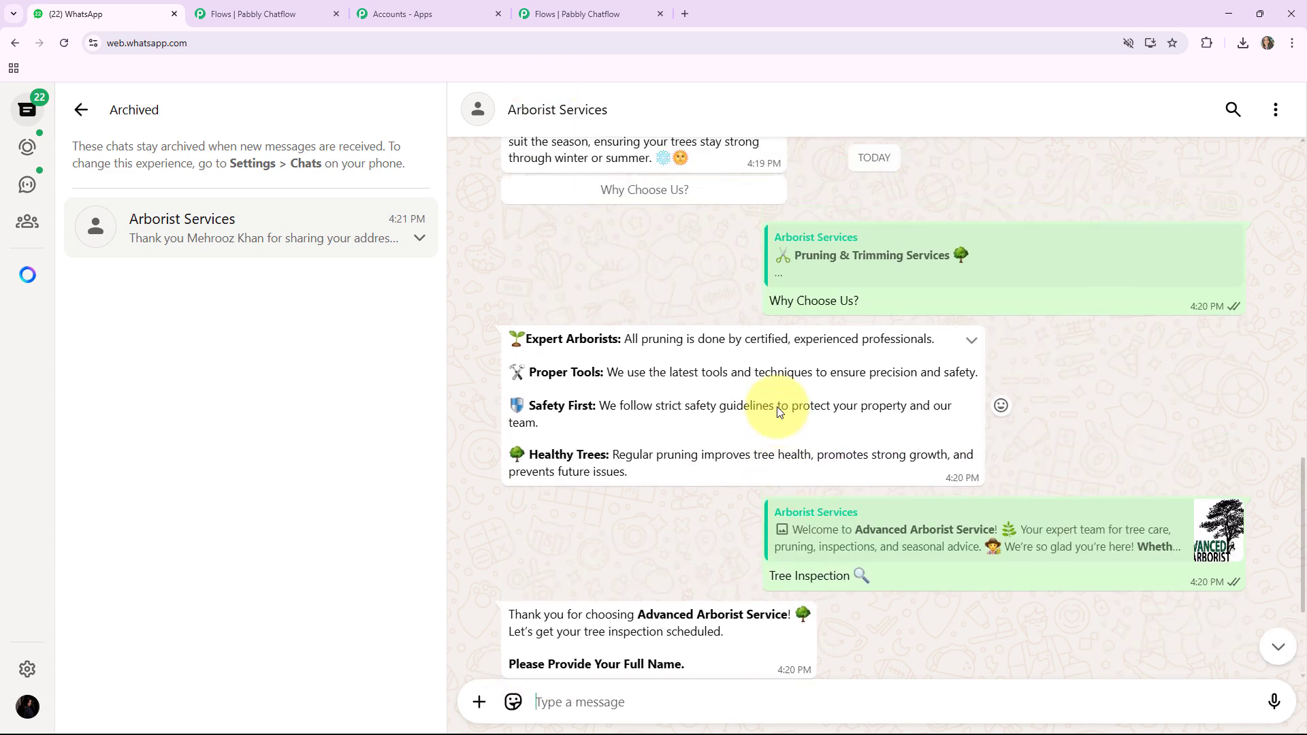
pyautogui.scroll(-2, 779, 411)
pyautogui.scroll(3, 776, 409)
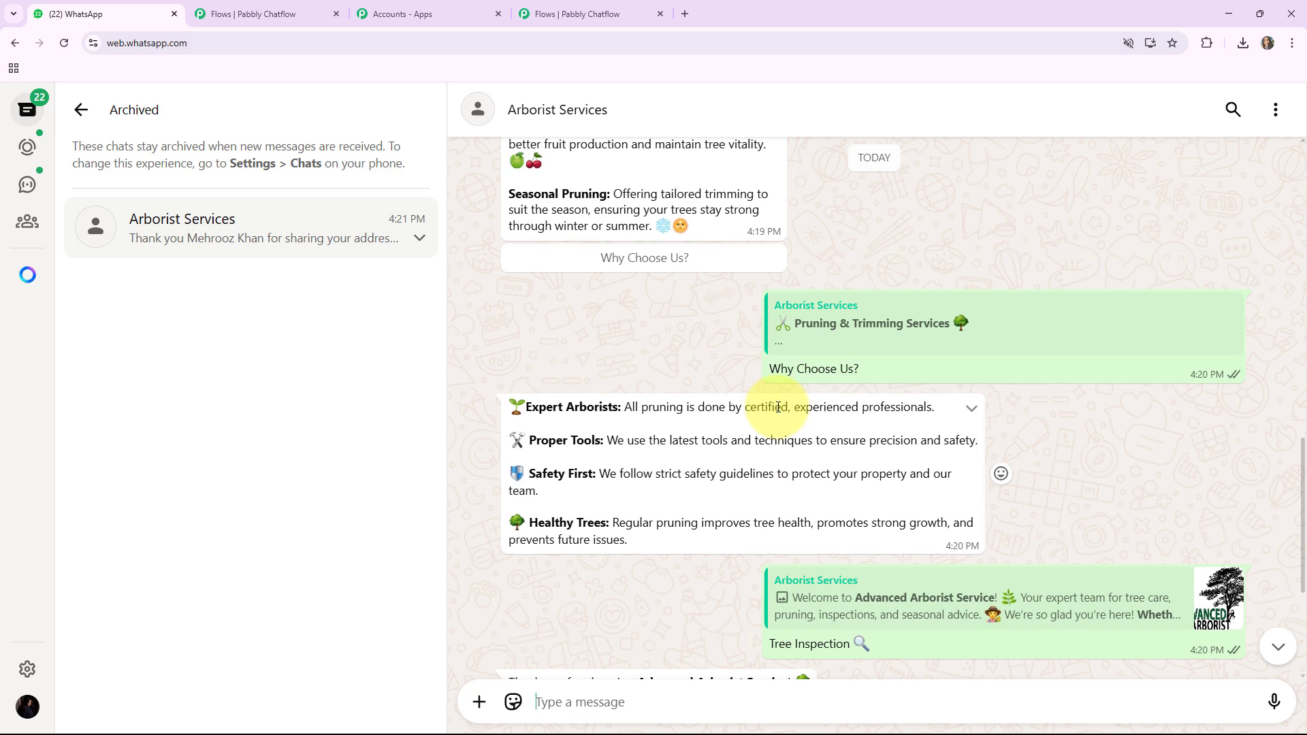
pyautogui.scroll(10, 778, 407)
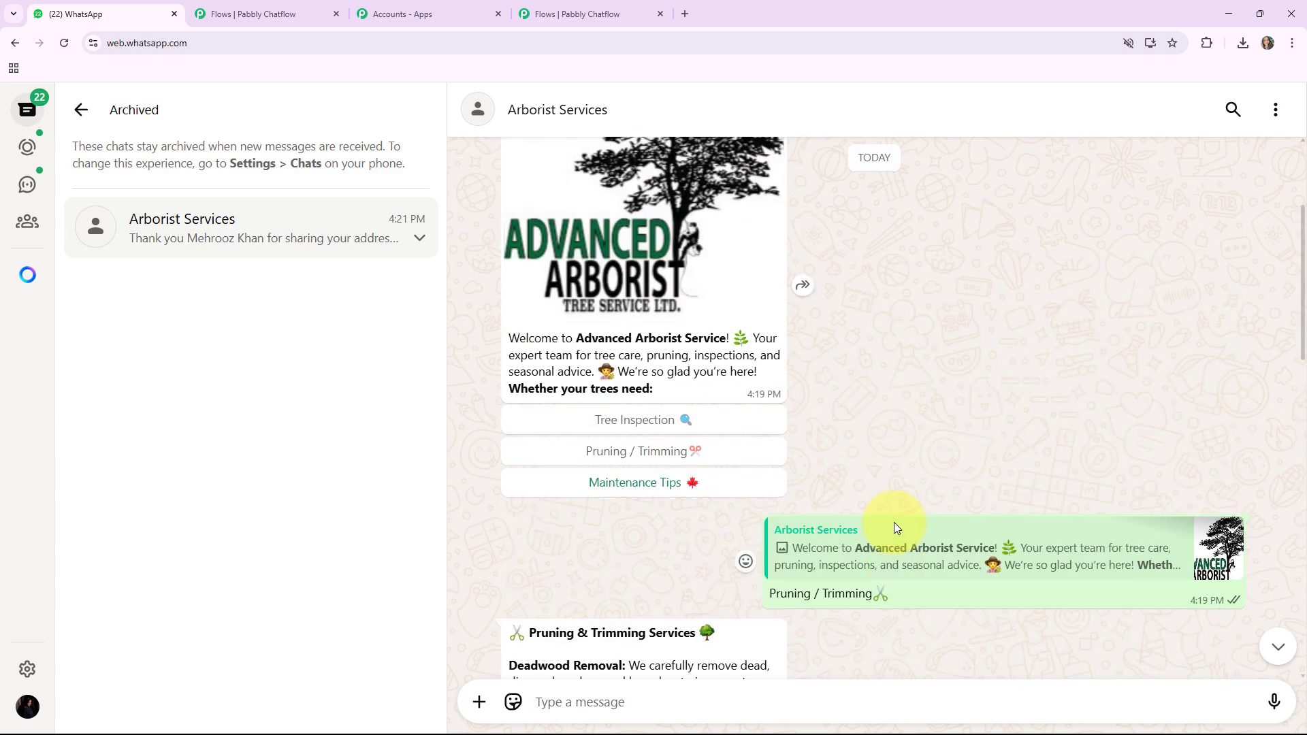